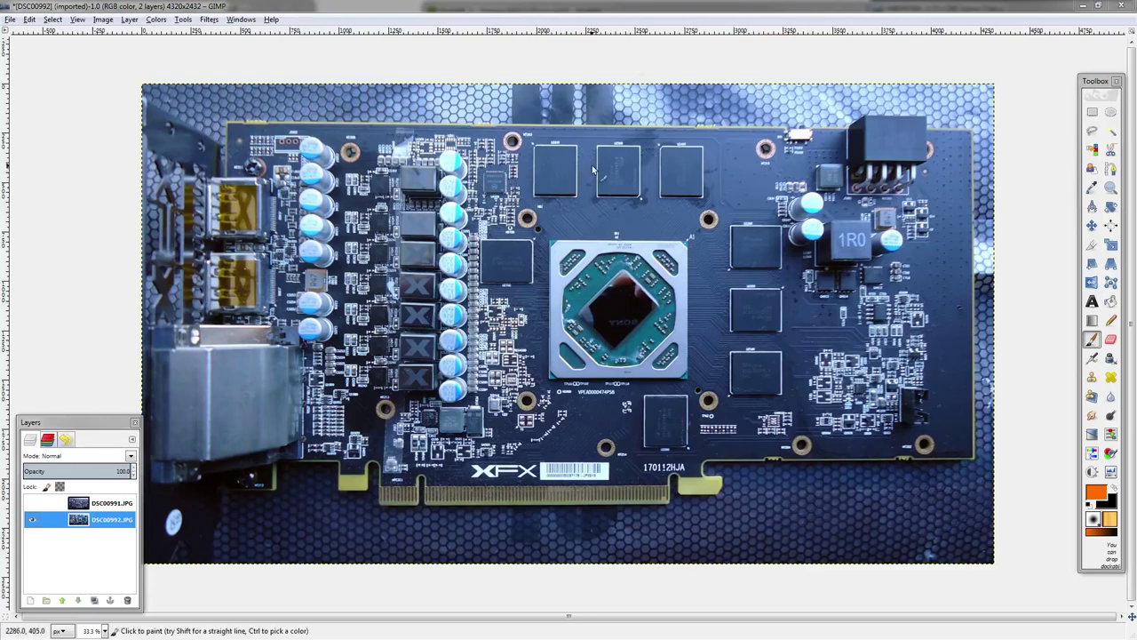
- Outline the lower six power phases with straight orange brush lines and handwrite the label Vcore beside the box
left_click_drag(582, 210, 597, 215)
key("ctrl+z")
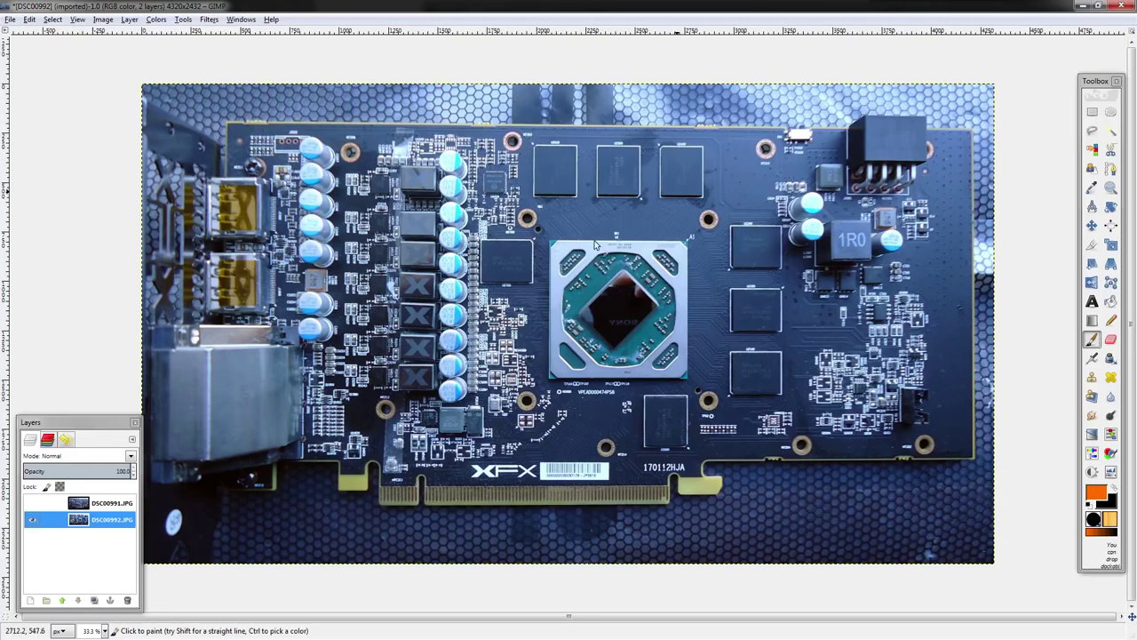
mouse_move(783, 123)
left_mouse_down()
mouse_move(793, 138)
mouse_move(816, 125)
mouse_move(791, 122)
left_mouse_up()
left_click(435, 399, "shift")
left_click(437, 208, "shift")
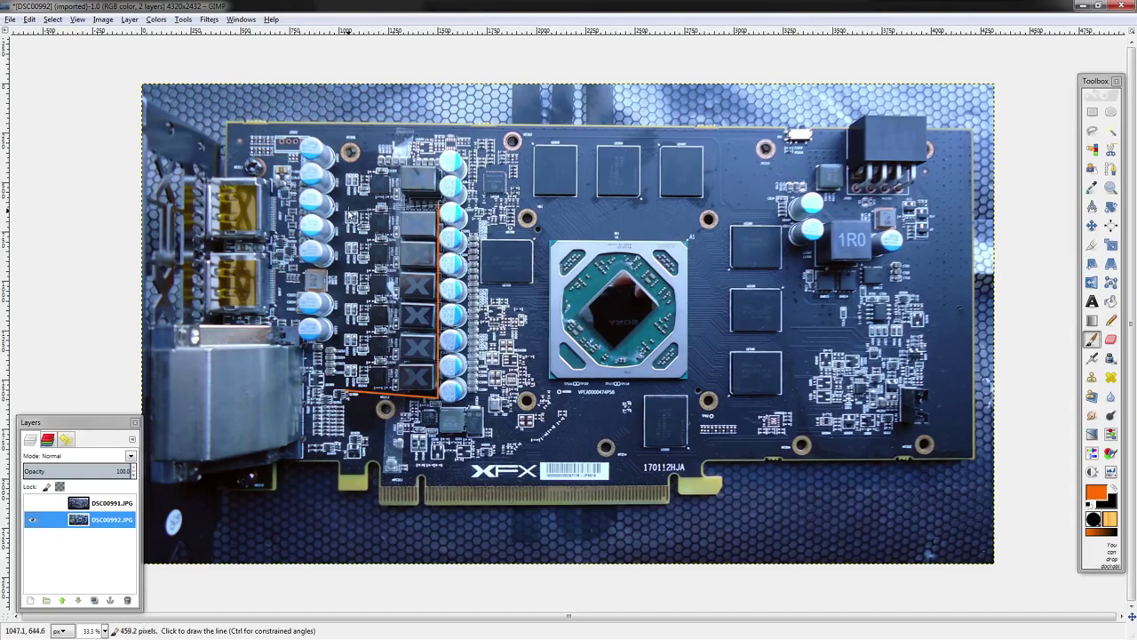
left_click(341, 209, "shift")
left_click(344, 389, "shift")
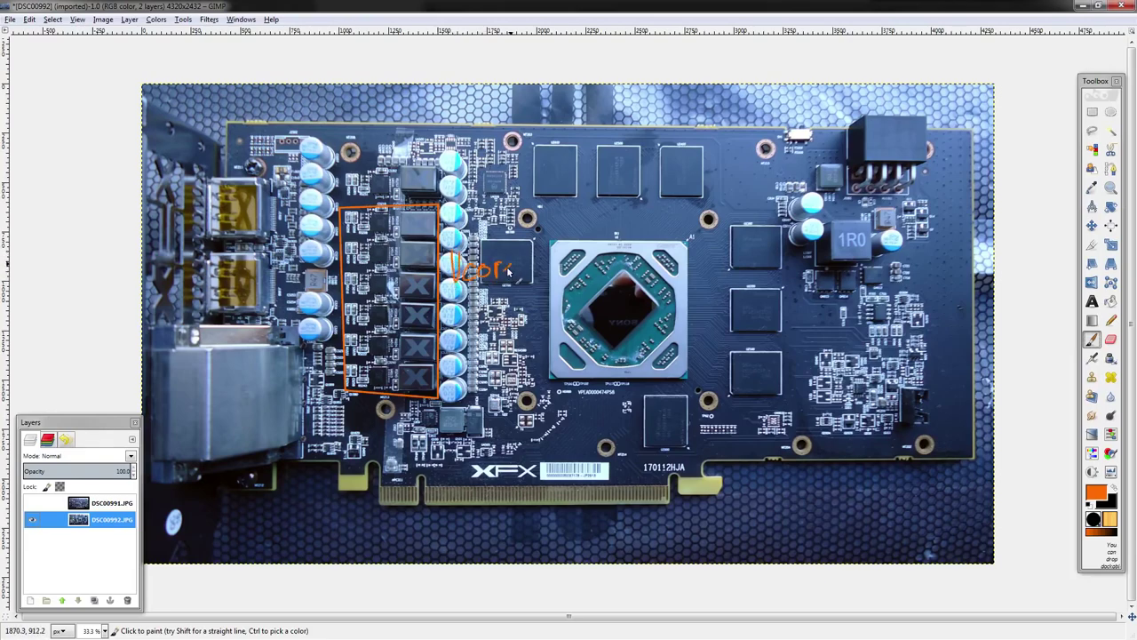
- Outline the single power phase above the Vcore box and handwrite VDDCI above it
left_click(342, 171, "shift")
left_click(340, 208, "shift")
mouse_move(353, 154)
left_mouse_down()
mouse_move(371, 152)
mouse_move(372, 132)
left_mouse_up()
left_click_drag(384, 136, 376, 158)
key("ctrl+z")
mouse_move(375, 137)
left_mouse_down()
mouse_move(377, 158)
mouse_move(420, 142)
mouse_move(424, 152)
left_mouse_up()
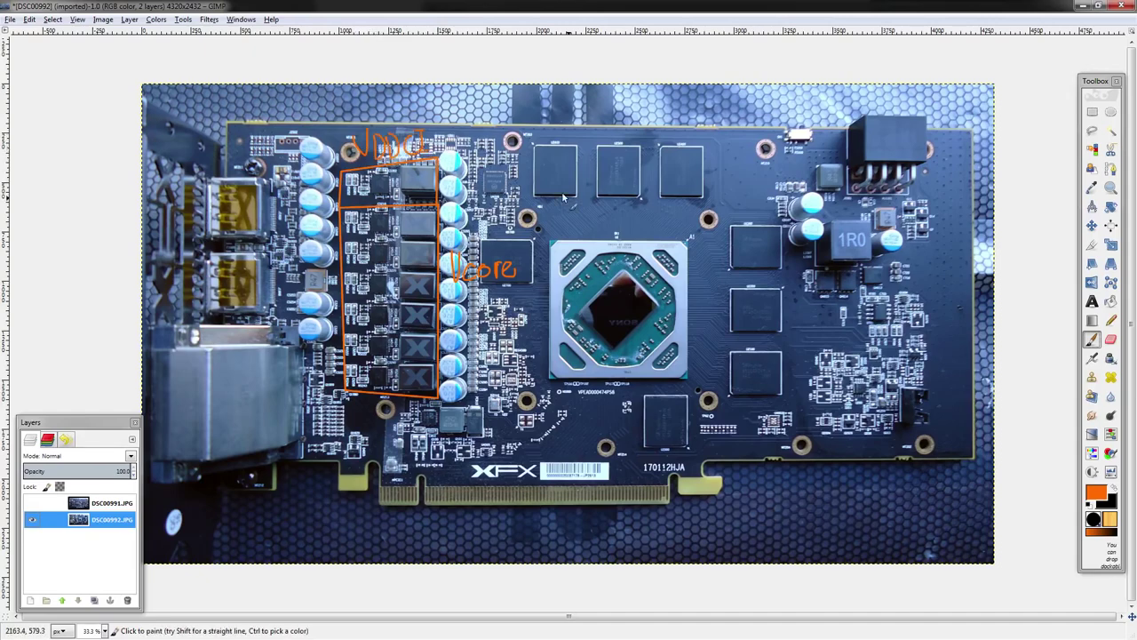
- Try circling the VDDCI phase with the orange brush and undo the strokes
left_click_drag(484, 234, 481, 265)
mouse_move(431, 171)
left_mouse_down()
mouse_move(465, 173)
mouse_move(377, 160)
left_mouse_up()
key("ctrl+z")
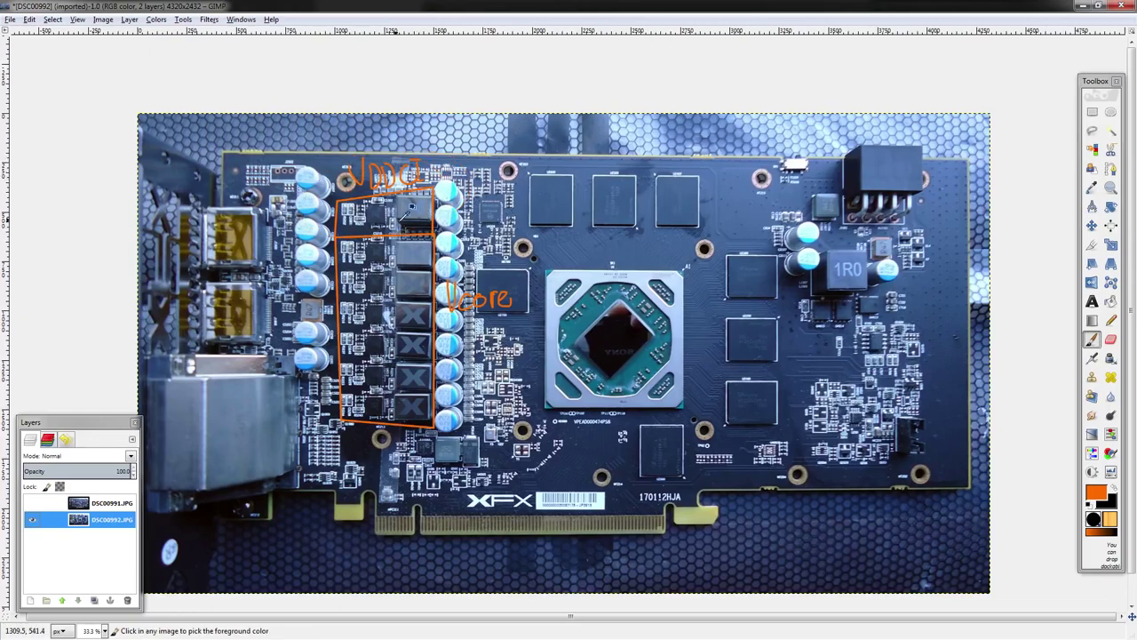
left_click_drag(433, 201, 376, 233)
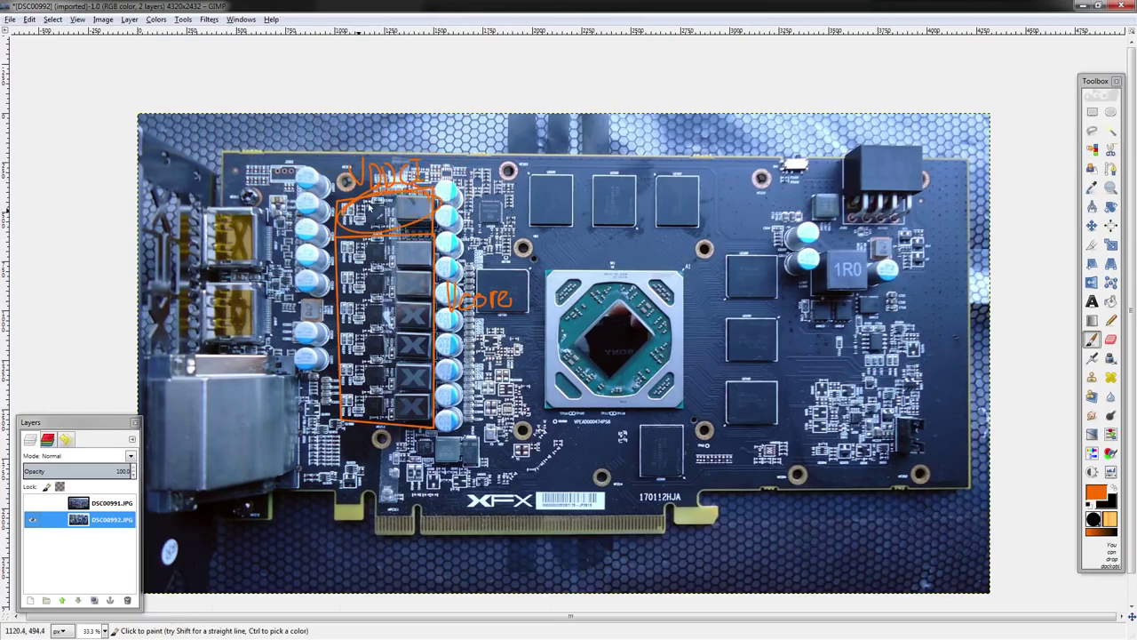
key("ctrl+z")
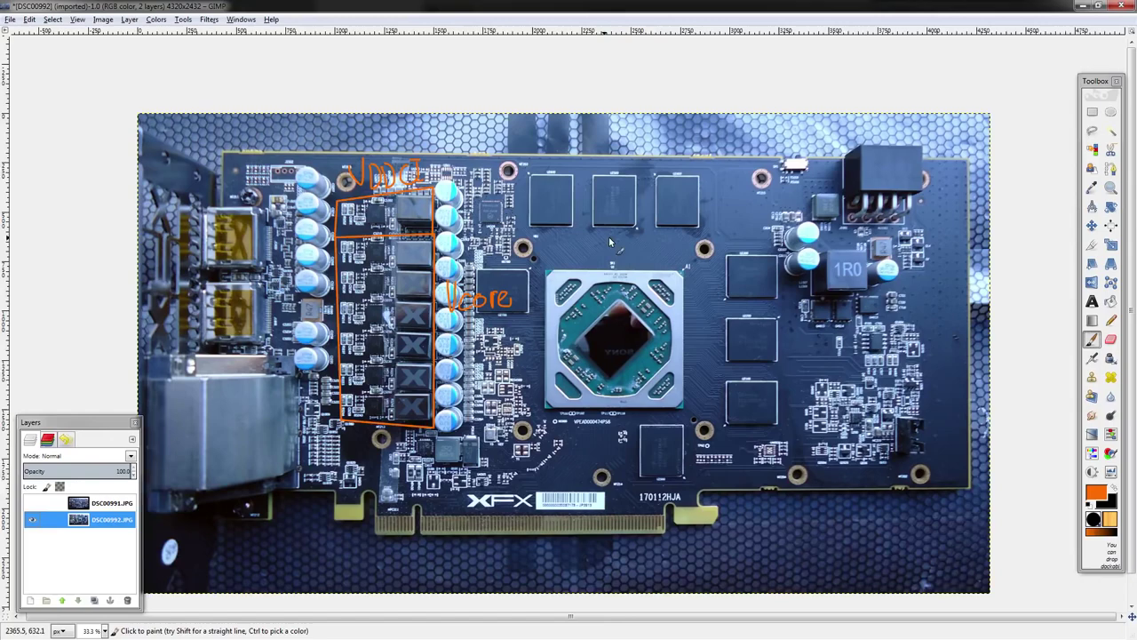
- Outline the 1R0 inductor and the components directly below it with straight orange brush lines
left_click_drag(619, 220, 560, 198)
left_click_drag(796, 208, 705, 202)
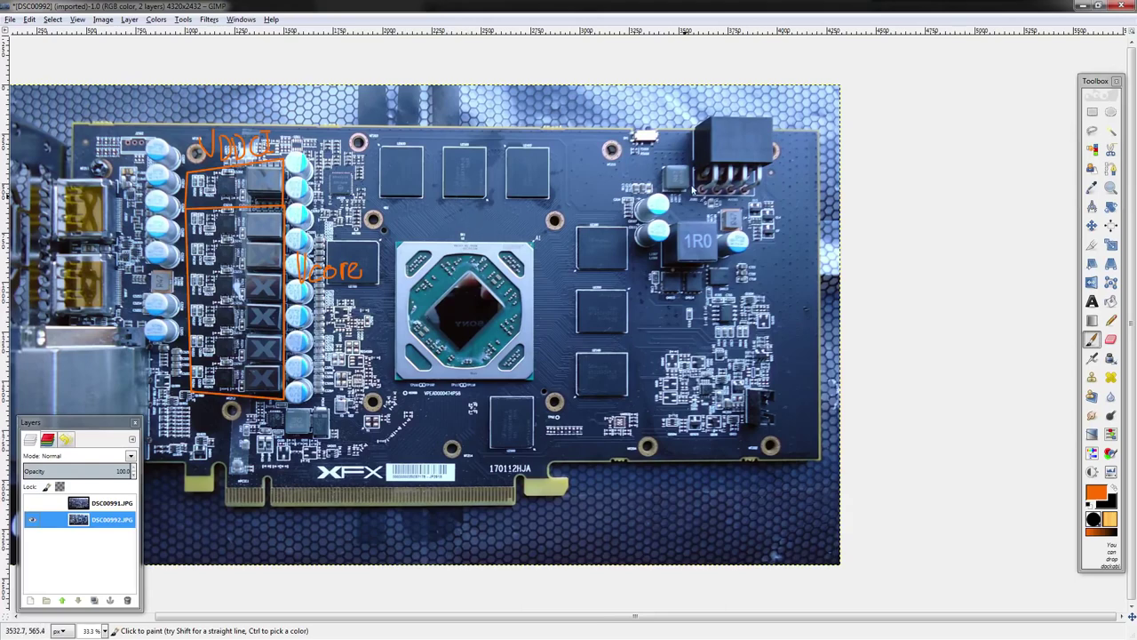
left_click(670, 226)
left_click(657, 293, "shift")
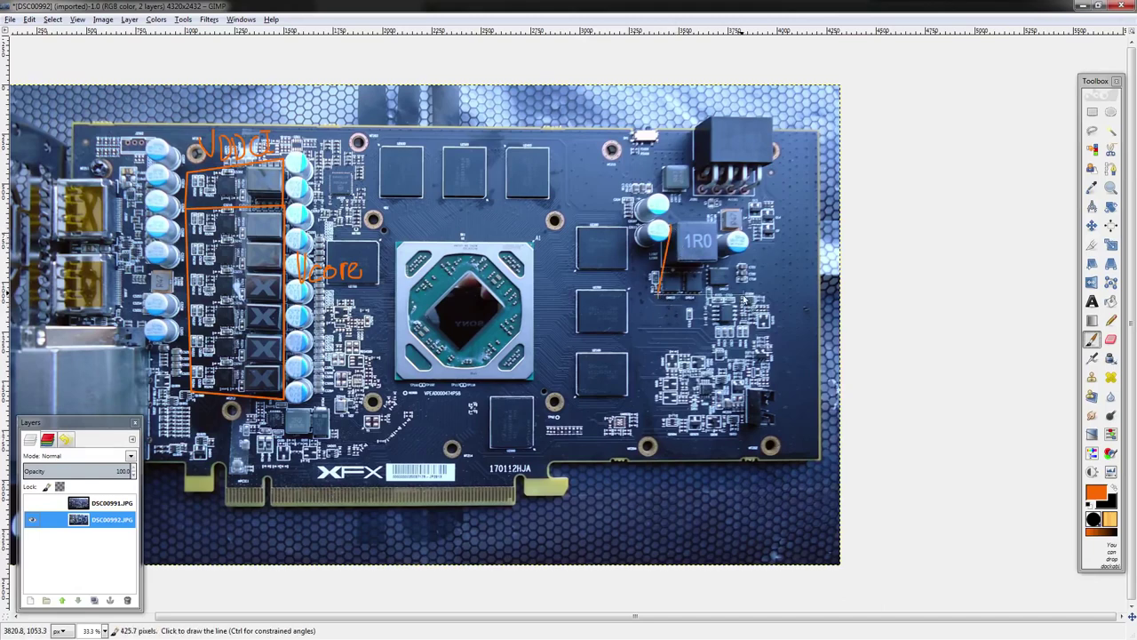
left_click(733, 295, "shift")
left_click(723, 229, "shift")
left_click(673, 223, "shift")
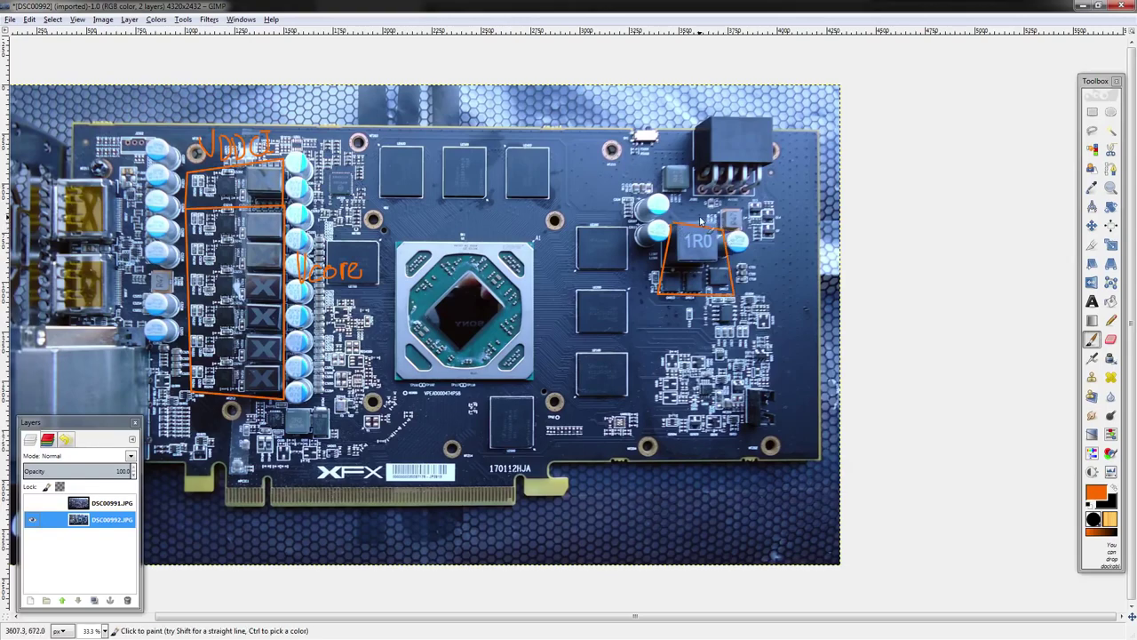
mouse_move(686, 196)
left_mouse_down()
mouse_move(704, 198)
mouse_move(708, 223)
mouse_move(723, 215)
left_mouse_up()
- Draw a straight-line orange box around the small power phase with the 2R2 inductor beneath the Vcore box
left_click_drag(328, 396, 479, 325)
scroll(480, 326, "up", 2)
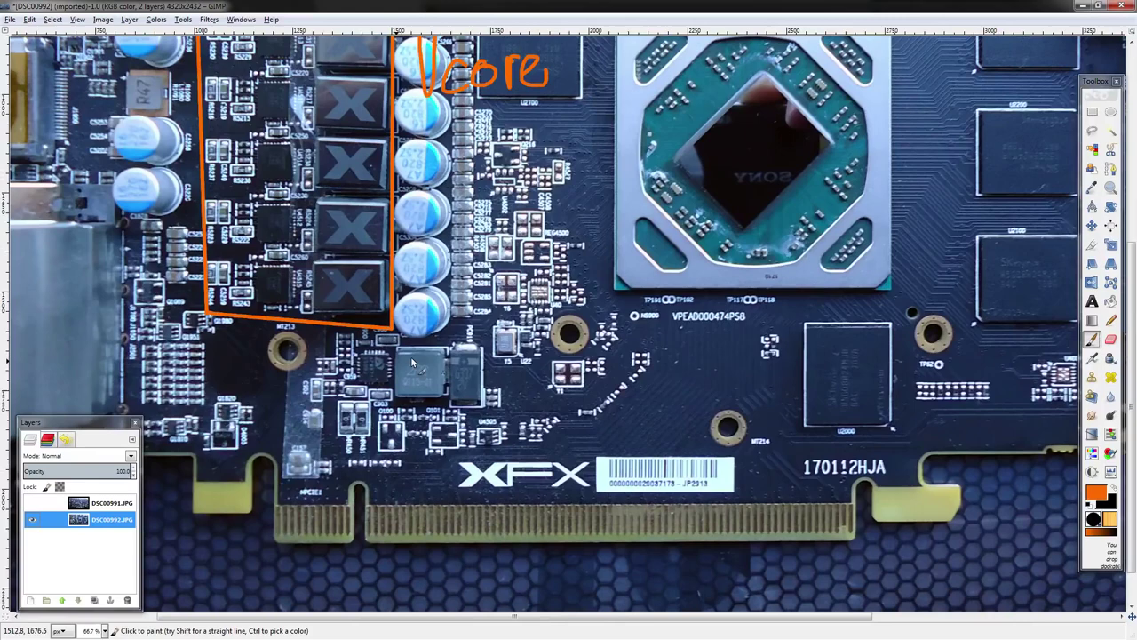
left_click(348, 345)
left_click(348, 406, "shift")
left_click(494, 411, "shift")
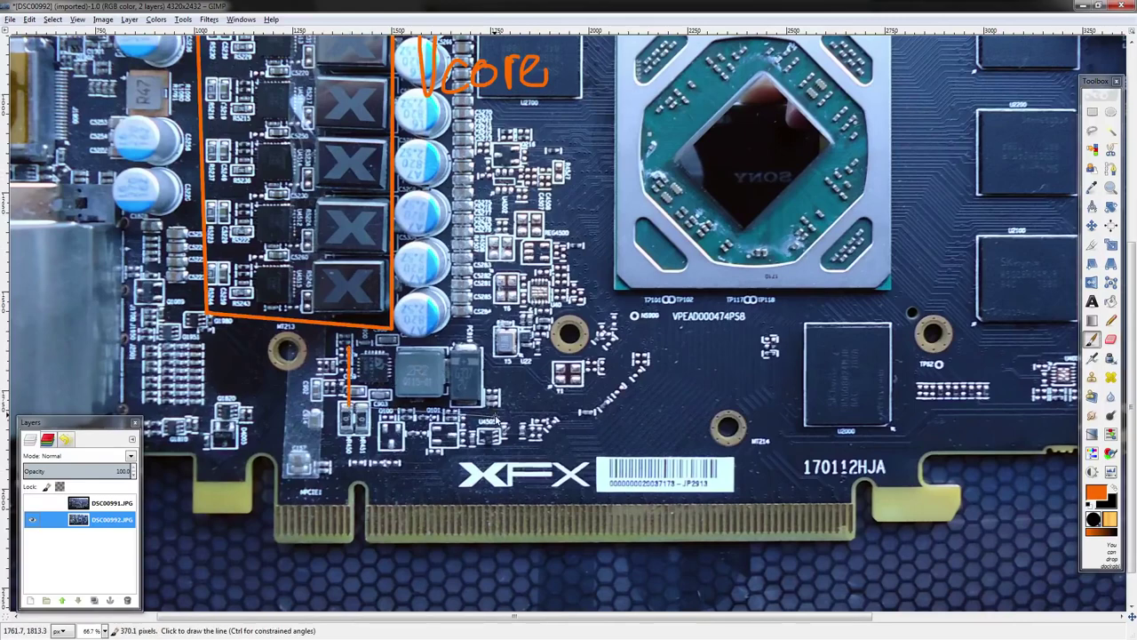
left_click(494, 344, "shift")
left_click(348, 344, "shift")
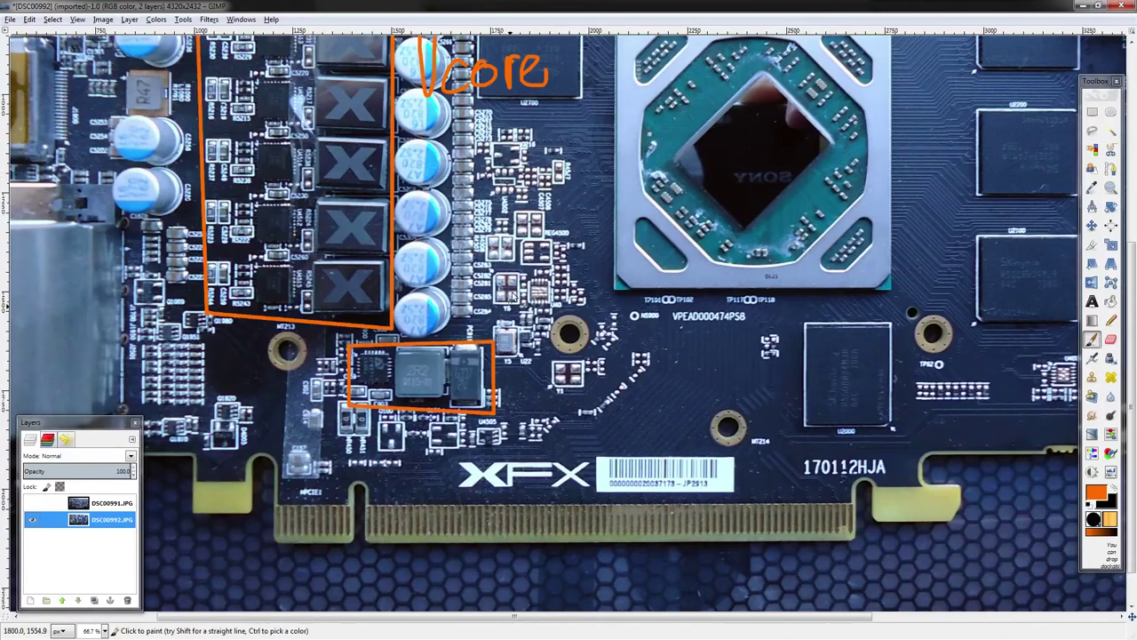
- Handwrite the label Vdisp beside the small box beneath the Vcore phases
mouse_move(503, 355)
left_mouse_down()
mouse_move(532, 347)
mouse_move(535, 381)
left_mouse_up()
left_click(539, 361)
mouse_move(539, 368)
left_mouse_down()
mouse_move(541, 382)
mouse_move(558, 378)
mouse_move(548, 388)
left_mouse_up()
mouse_move(561, 366)
left_mouse_down()
mouse_move(559, 398)
mouse_move(564, 382)
left_mouse_up()
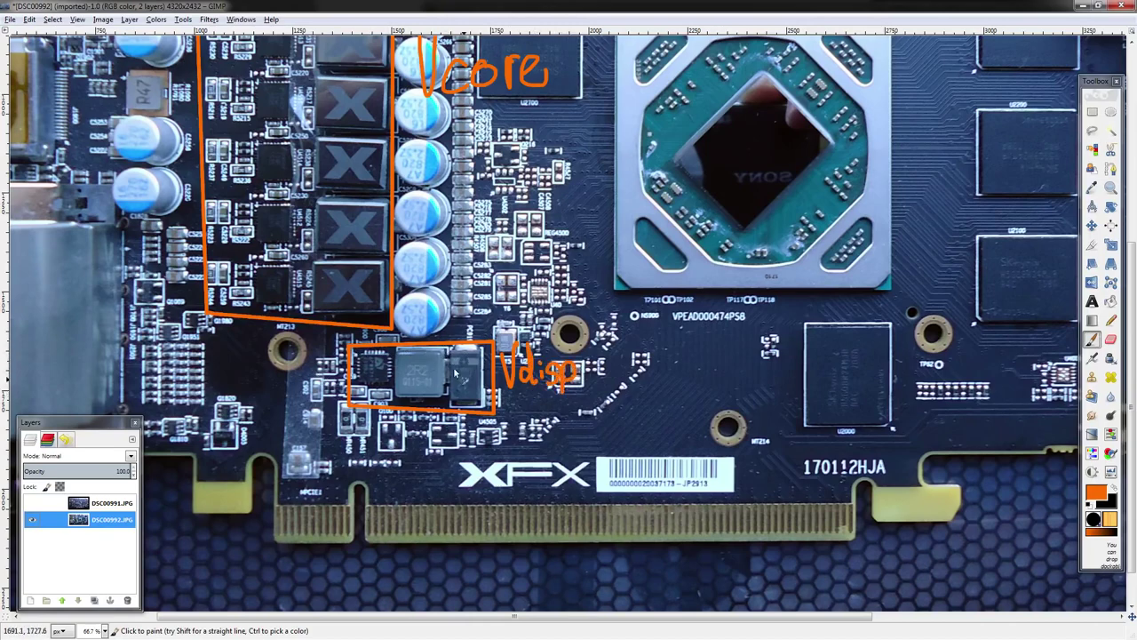
- Number the six Vcore inductors 1 to 6 from top to bottom with the orange brush
scroll(725, 360, "up", 1)
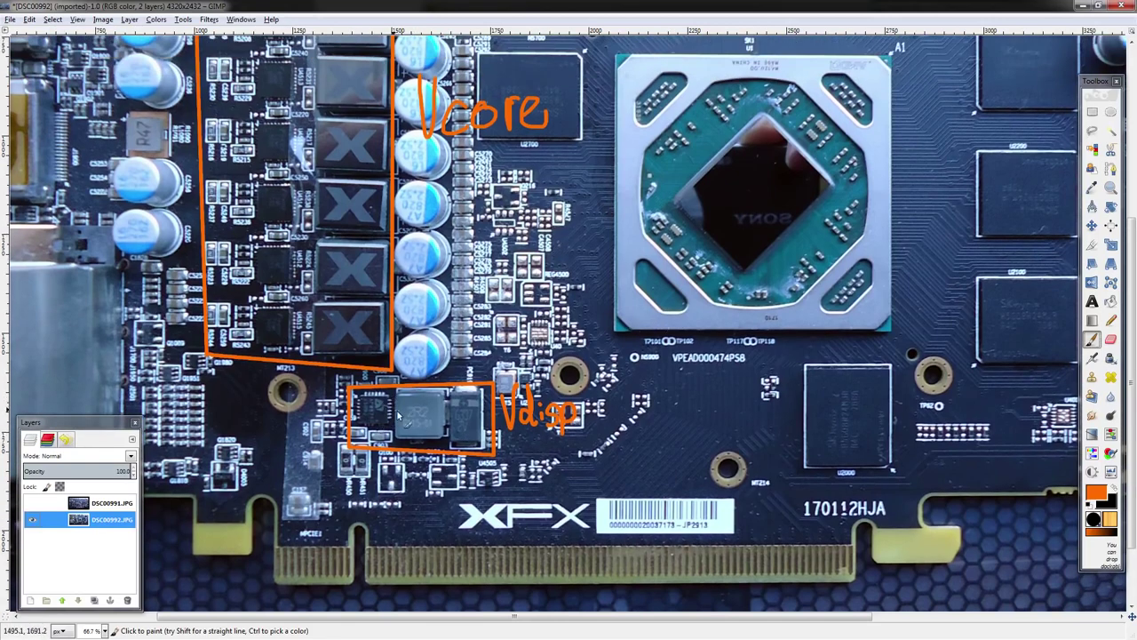
left_click_drag(489, 288, 579, 430)
scroll(597, 354, "down", 1)
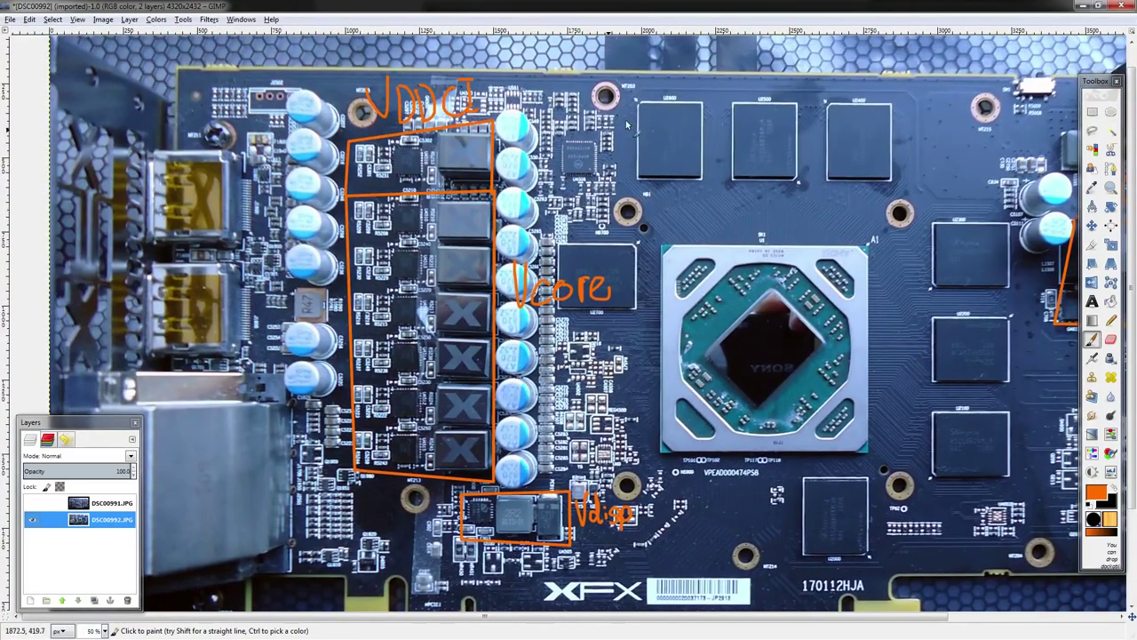
left_click_drag(479, 241, 484, 272)
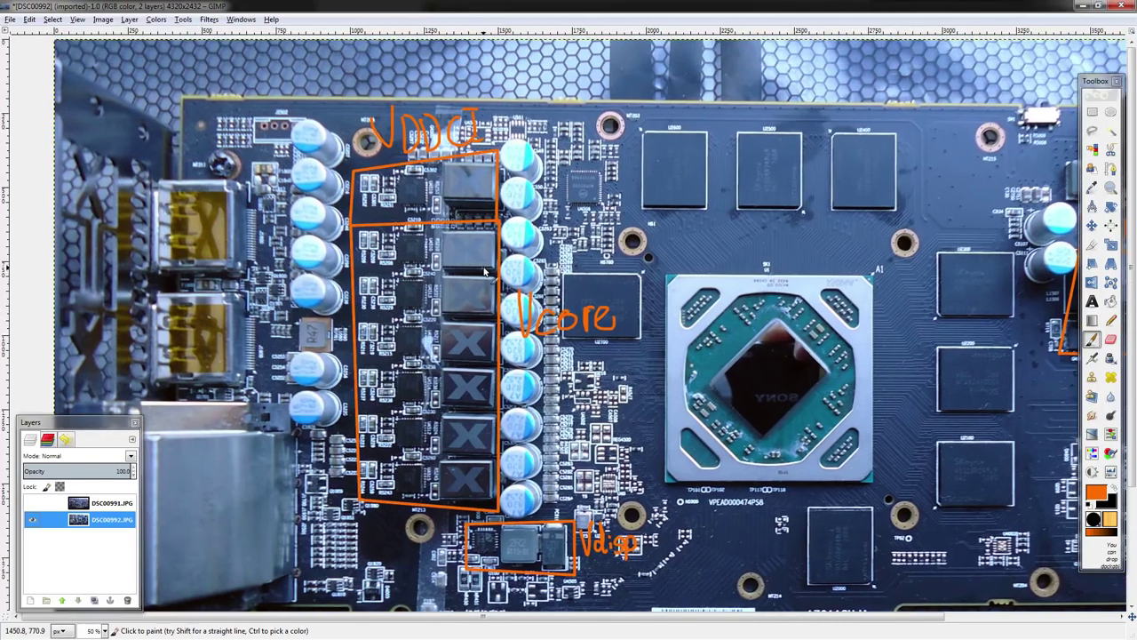
scroll(485, 273, "up", 1)
scroll(489, 319, "down", 3)
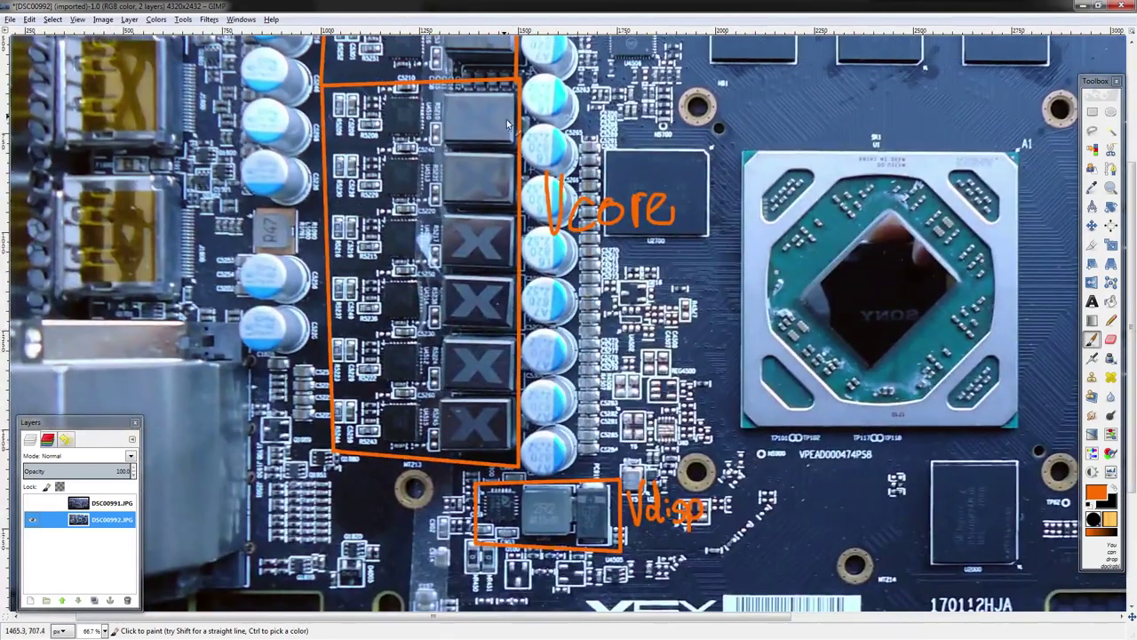
left_click_drag(461, 122, 472, 132)
left_click_drag(462, 193, 485, 192)
mouse_move(464, 234)
left_mouse_down()
mouse_move(483, 238)
mouse_move(467, 265)
mouse_move(475, 316)
left_mouse_up()
mouse_move(476, 354)
left_mouse_down()
mouse_move(460, 363)
mouse_move(460, 384)
left_mouse_up()
mouse_move(479, 407)
left_mouse_down()
mouse_move(464, 435)
mouse_move(469, 425)
left_mouse_up()
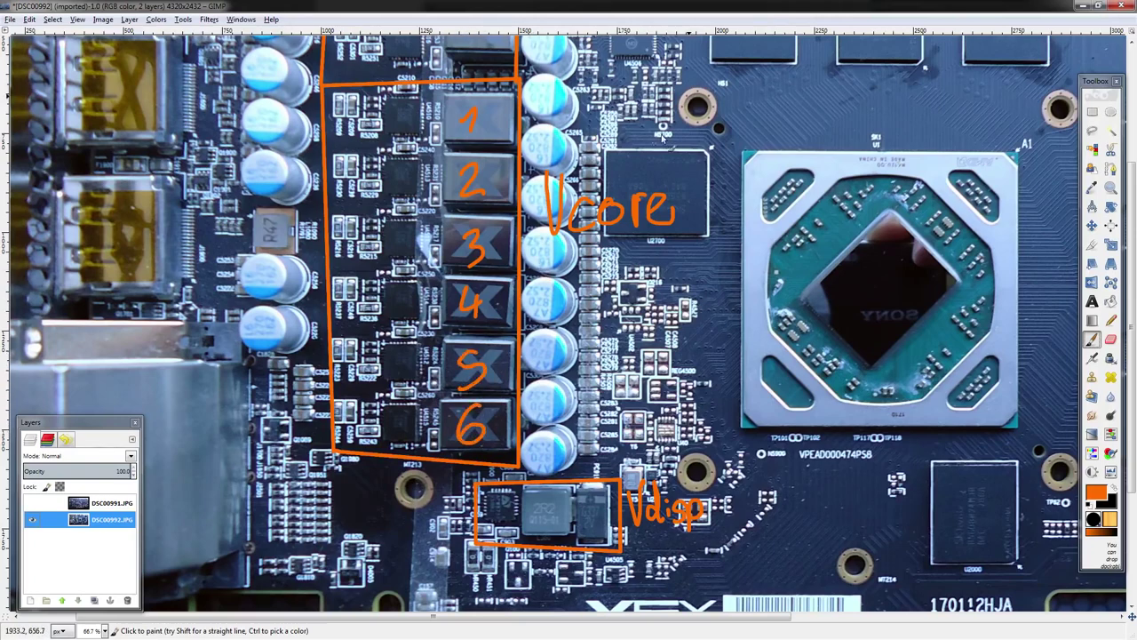
- Mark the controller chip near the VDDCI phase with an X and label it NCP81022, undoing the extra underline
scroll(513, 241, "up", 5)
scroll(514, 241, "right", 3)
left_click_drag(514, 238, 532, 257)
mouse_move(531, 238)
left_mouse_down()
mouse_move(517, 260)
mouse_move(602, 185)
mouse_move(613, 206)
mouse_move(631, 169)
left_mouse_up()
mouse_move(631, 169)
left_mouse_down()
mouse_move(659, 183)
mouse_move(677, 159)
mouse_move(682, 181)
mouse_move(694, 182)
mouse_move(707, 157)
mouse_move(736, 182)
mouse_move(760, 173)
left_mouse_up()
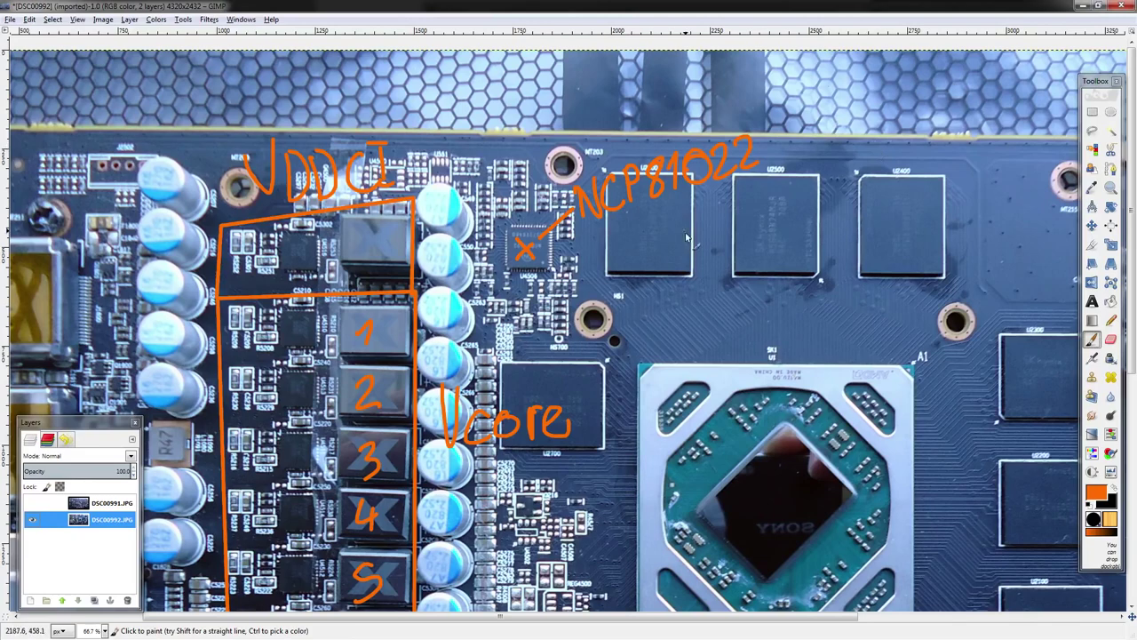
left_click_drag(570, 247, 802, 143)
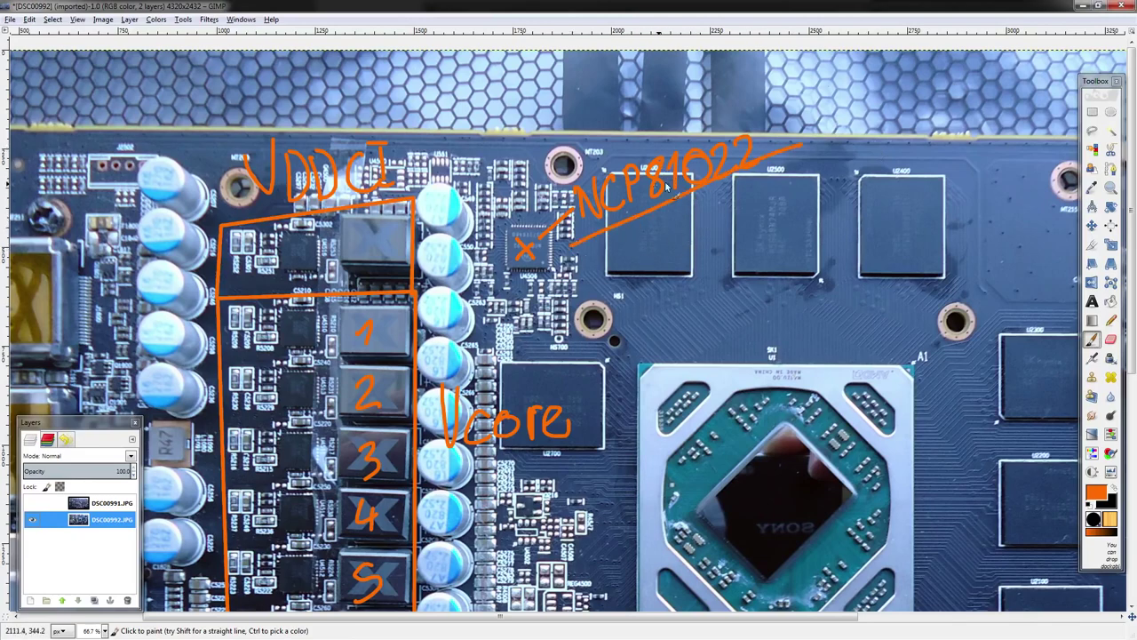
key("ctrl+z")
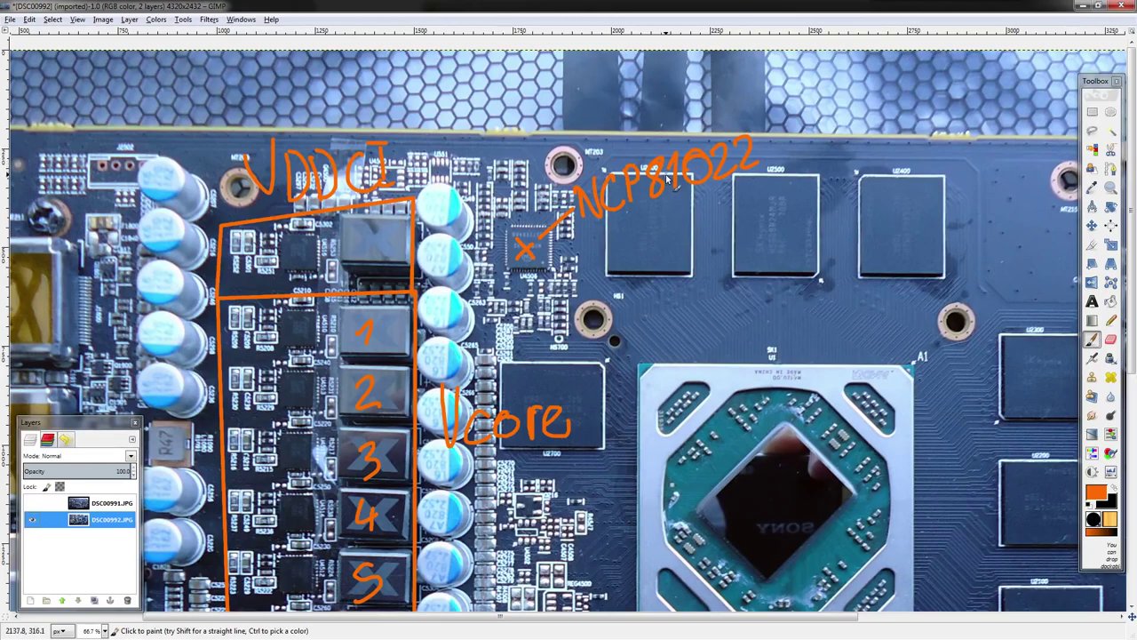
- Handwrite the phase configurations 4+2 and 3+1 beneath the NCP81022 label
scroll(661, 218, "up", 1)
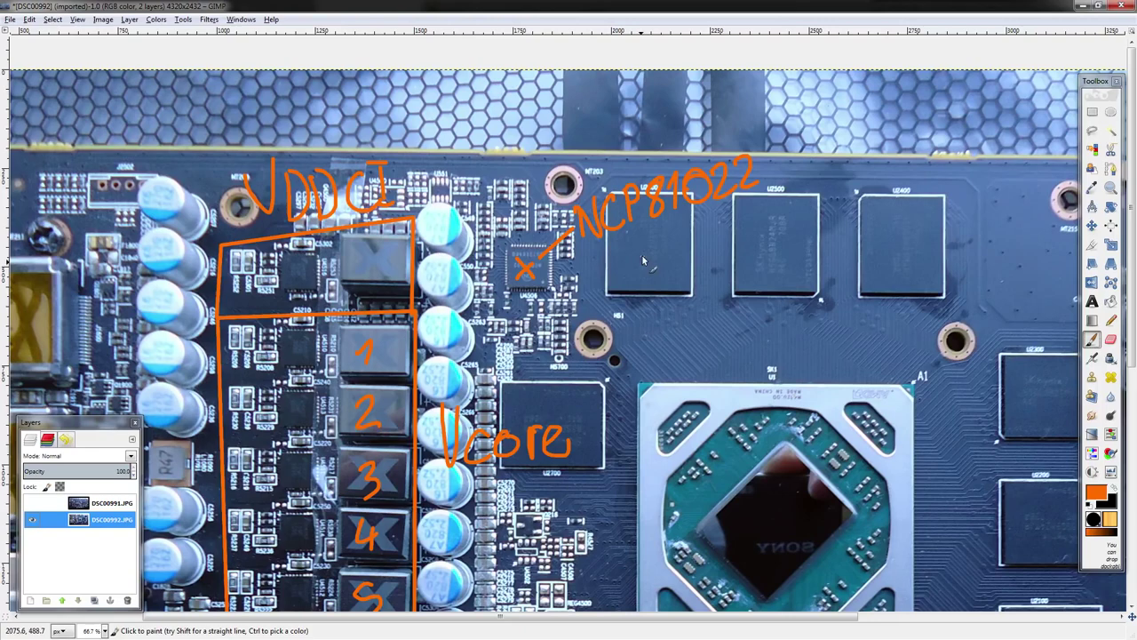
left_click_drag(640, 228, 654, 250)
left_click_drag(646, 242, 650, 262)
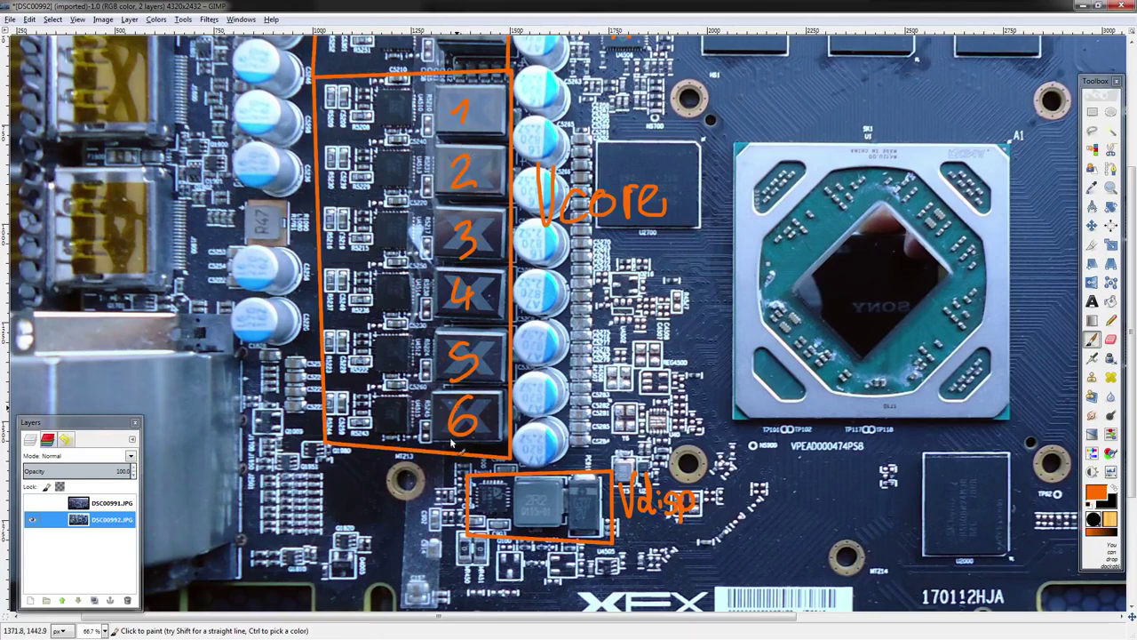
mouse_move(749, 76)
left_mouse_down()
mouse_move(673, 193)
mouse_move(628, 208)
left_mouse_up()
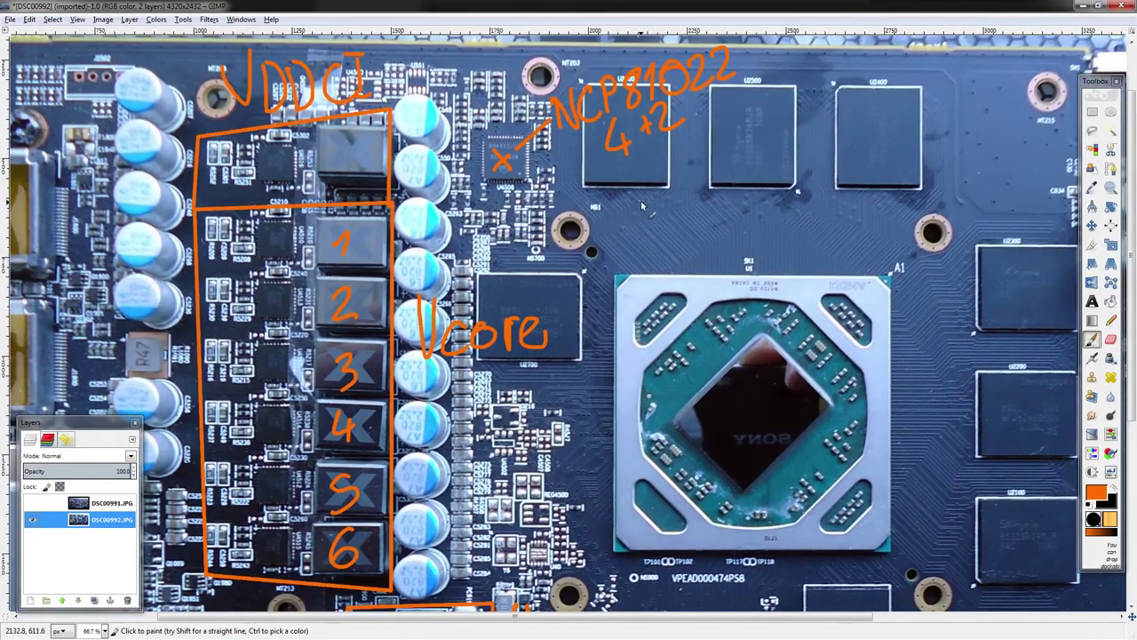
scroll(675, 194, "up", 1)
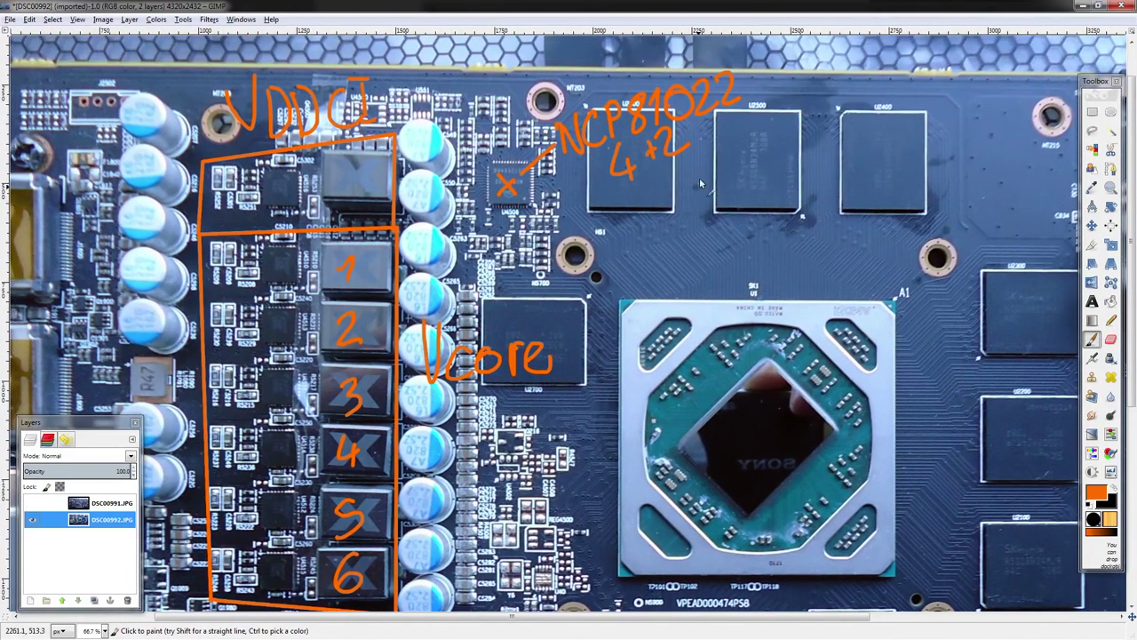
mouse_move(628, 191)
left_mouse_down()
mouse_move(643, 208)
mouse_move(634, 229)
left_mouse_up()
mouse_move(653, 205)
left_mouse_down()
mouse_move(668, 203)
mouse_move(658, 221)
mouse_move(682, 206)
left_mouse_up()
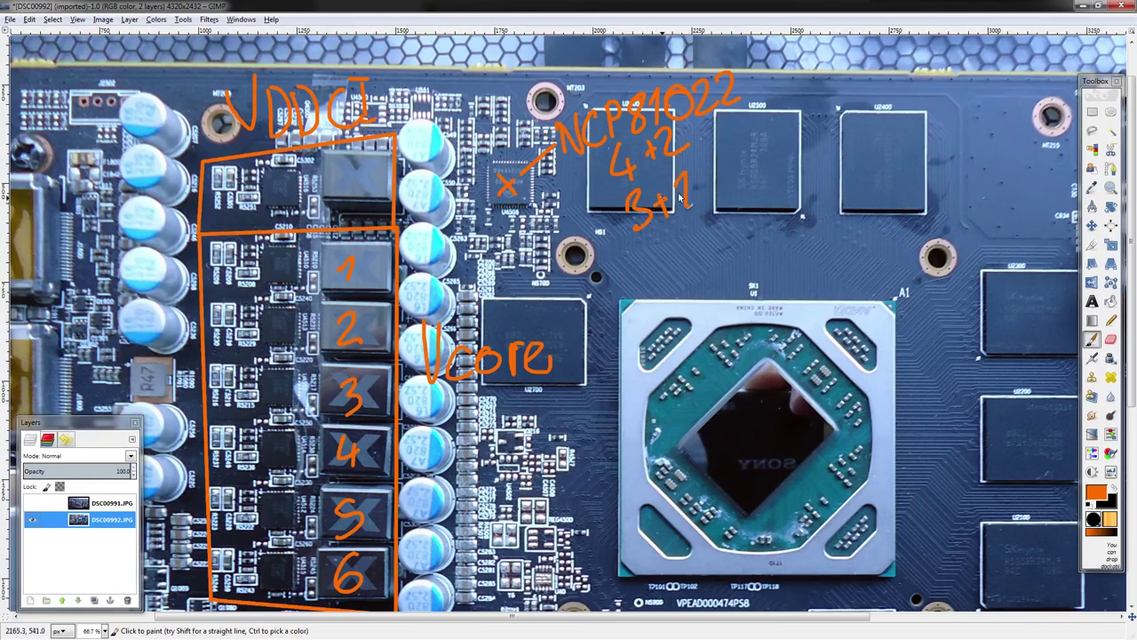
- Undo the stray stroke and write the number 1 on the VDDCI inductor
mouse_move(323, 64)
left_mouse_down()
mouse_move(311, 142)
mouse_move(315, 53)
left_mouse_up()
key("ctrl+z")
left_click_drag(341, 174, 350, 186)
- Show the DSC00991.JPG layer and make it the active layer, undoing the test stroke on it
left_click_drag(444, 343, 404, 389)
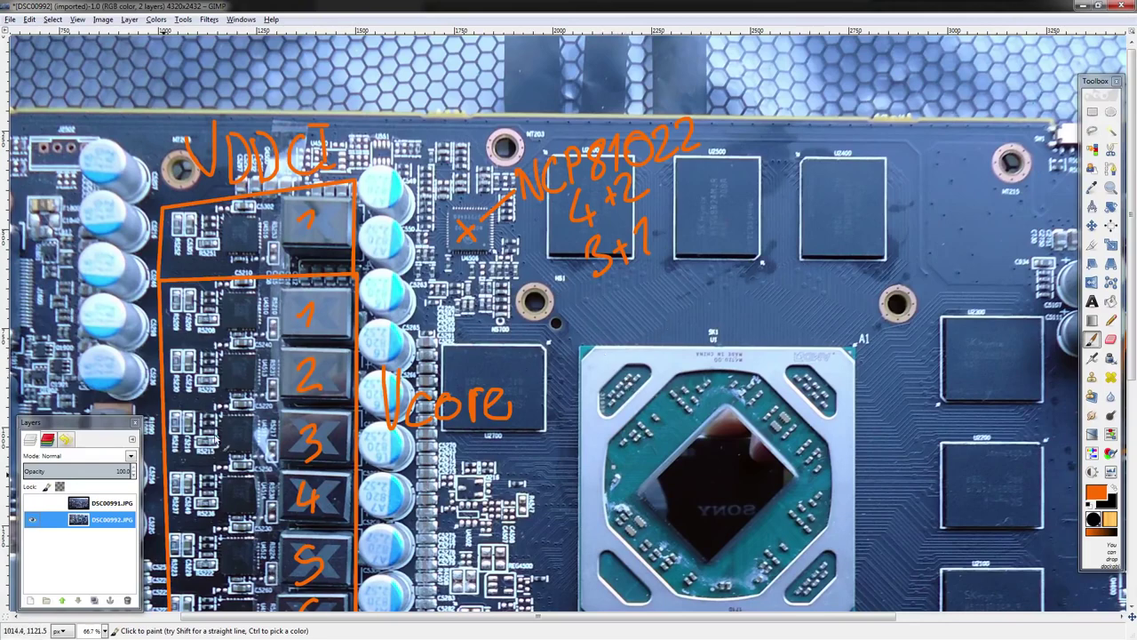
left_click(32, 503)
left_click(107, 503)
left_click_drag(584, 269, 600, 284)
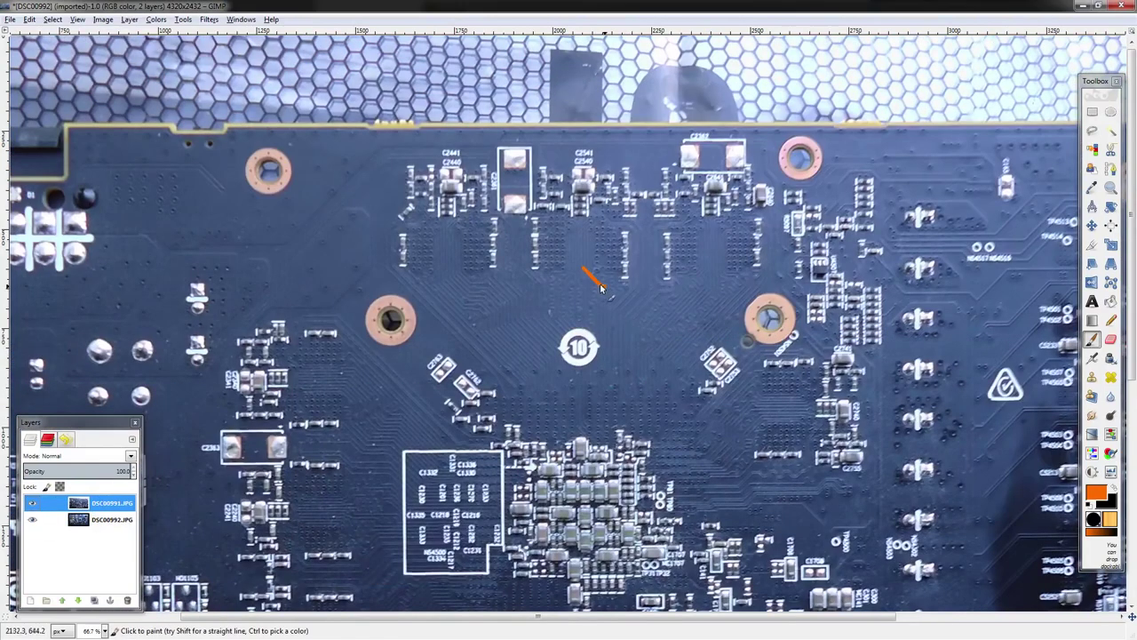
key("ctrl+z")
- Mark the three small driver chips on the back of the board with orange X marks
left_click_drag(655, 338, 514, 236)
scroll(726, 258, "down", 1)
scroll(711, 222, "right", 4)
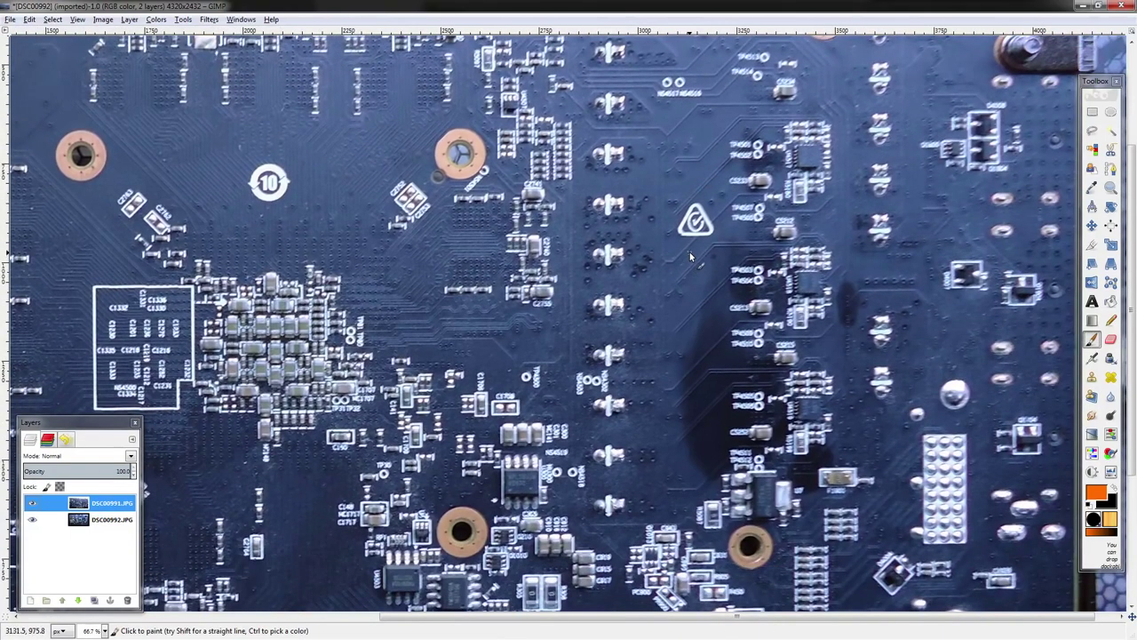
scroll(692, 256, "right", 4)
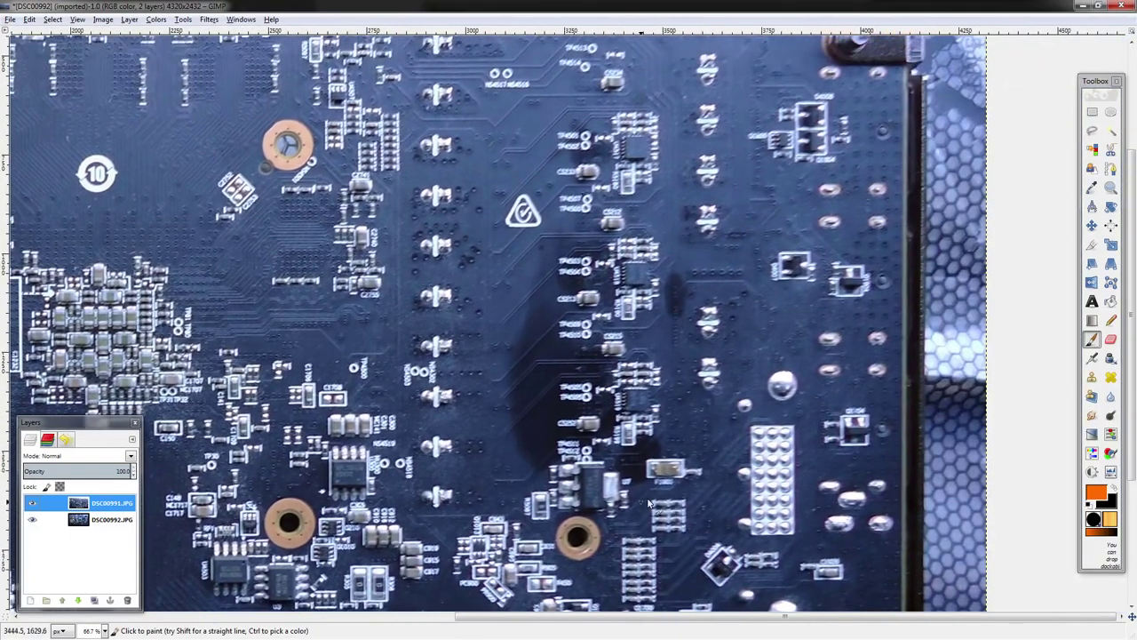
mouse_move(630, 143)
left_mouse_down()
mouse_move(642, 156)
mouse_move(644, 142)
left_mouse_up()
left_click_drag(630, 265, 641, 279)
left_click_drag(641, 265, 631, 279)
left_click_drag(628, 391, 637, 404)
- Handwrite the label NCP81162 beside the three marked driver chips and undo the underline beneath it
mouse_move(662, 358)
left_mouse_down()
mouse_move(682, 342)
mouse_move(689, 301)
left_mouse_up()
mouse_move(705, 308)
left_mouse_down()
mouse_move(695, 318)
mouse_move(714, 341)
left_mouse_up()
mouse_move(718, 334)
left_mouse_down()
mouse_move(721, 293)
mouse_move(721, 316)
mouse_move(753, 293)
mouse_move(764, 309)
left_mouse_up()
mouse_move(791, 274)
left_mouse_down()
mouse_move(787, 304)
mouse_move(858, 282)
left_mouse_up()
left_click_drag(796, 336, 681, 373)
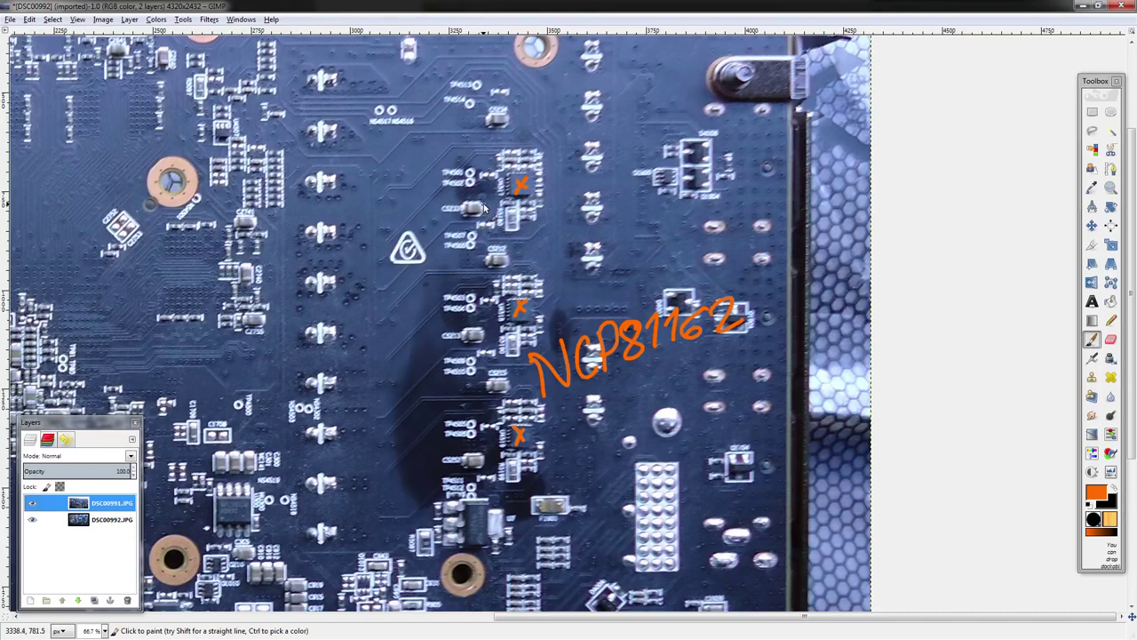
left_click_drag(553, 417, 807, 322)
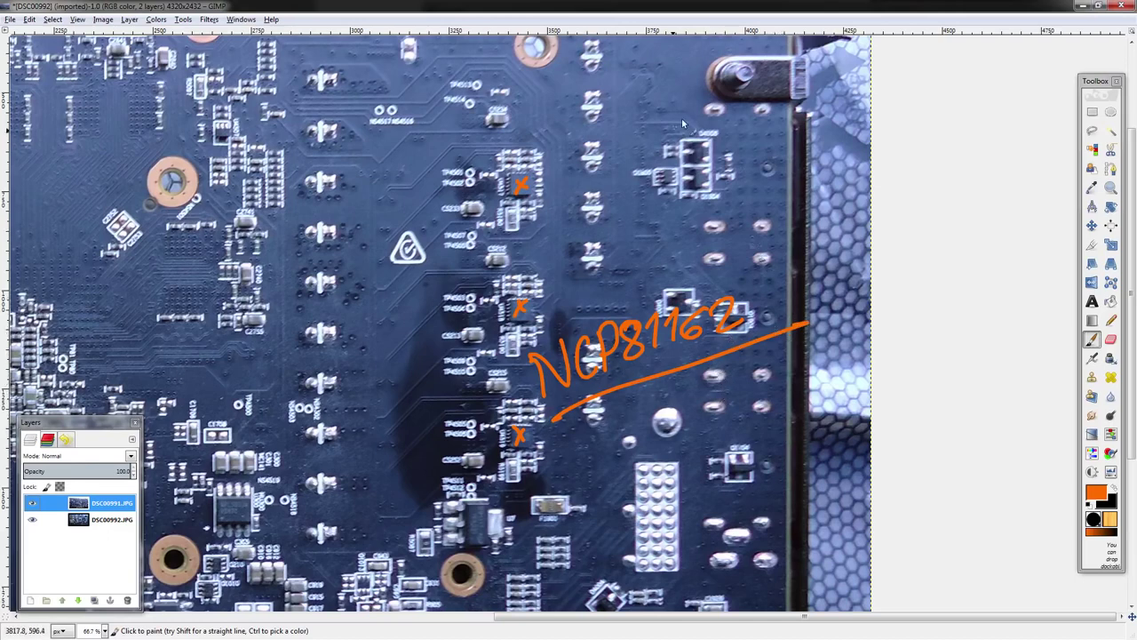
key("ctrl+z")
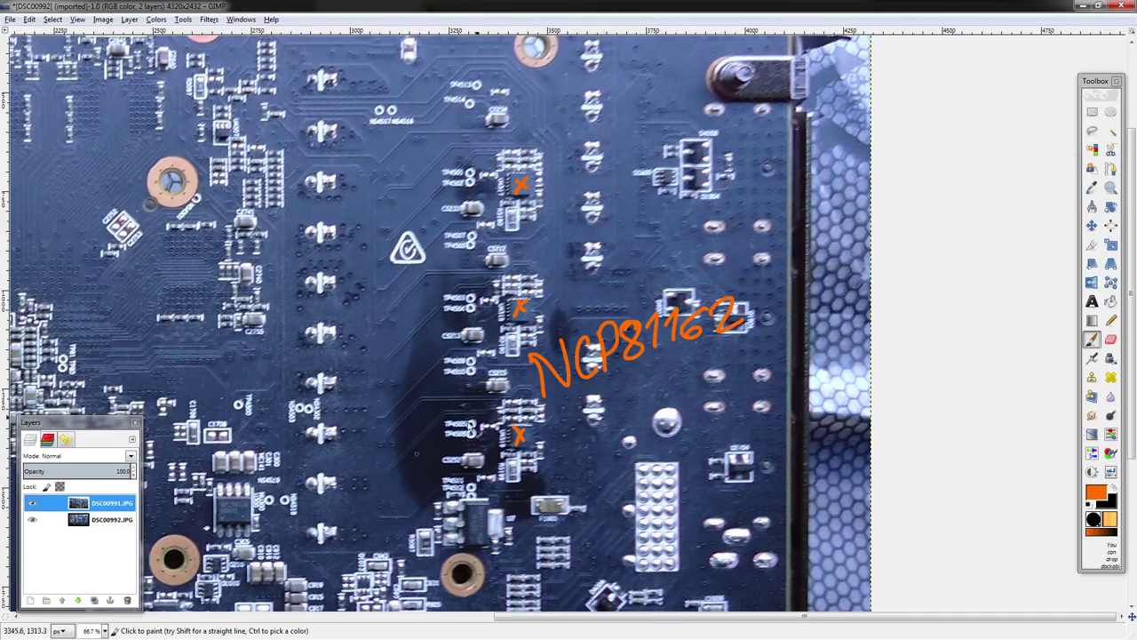
- Handwrite the letters A and B, one above the other, between the two component columns on the back photo, undoing the circle around B
mouse_move(374, 530)
left_mouse_down()
mouse_move(388, 498)
mouse_move(396, 531)
mouse_move(394, 516)
left_mouse_up()
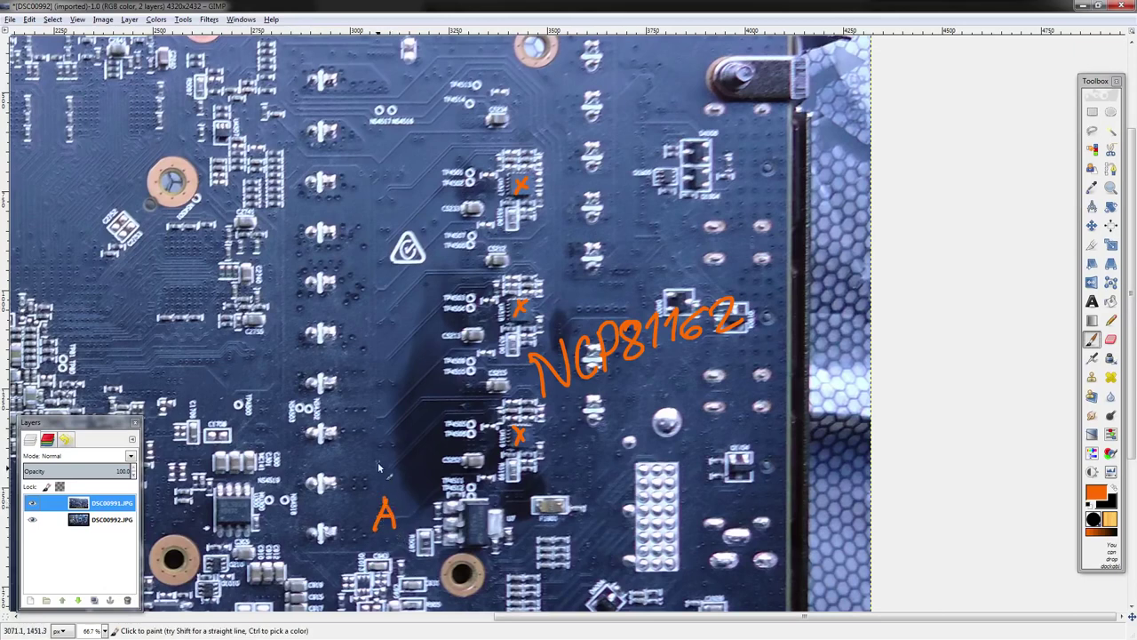
mouse_move(376, 477)
left_mouse_down()
mouse_move(380, 459)
mouse_move(378, 475)
mouse_move(360, 479)
mouse_move(389, 482)
left_mouse_up()
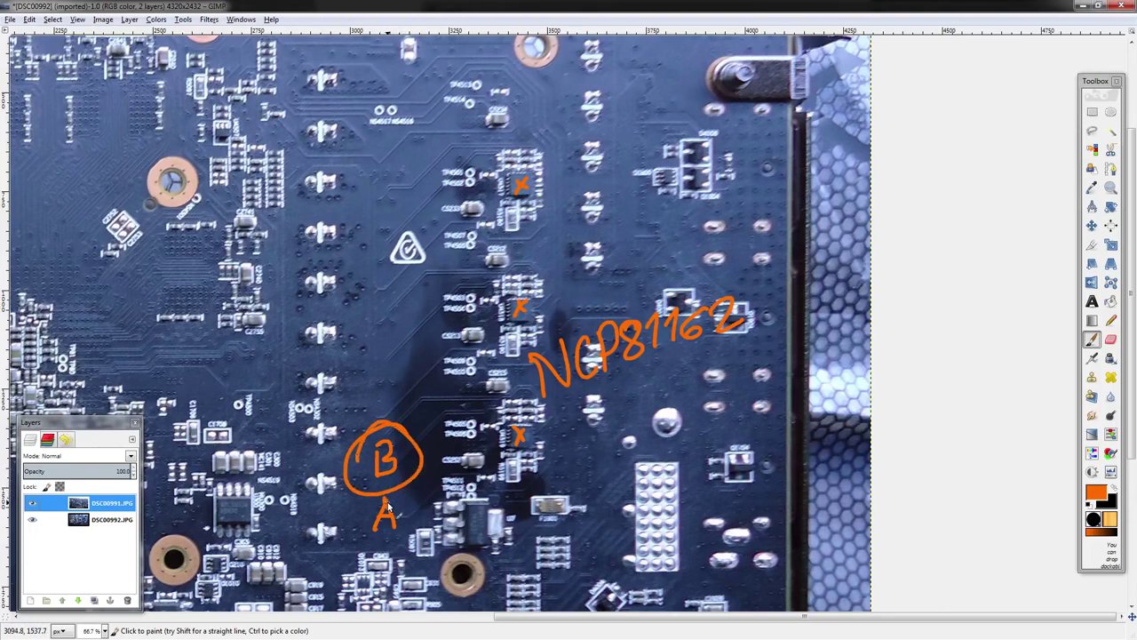
key("ctrl+z")
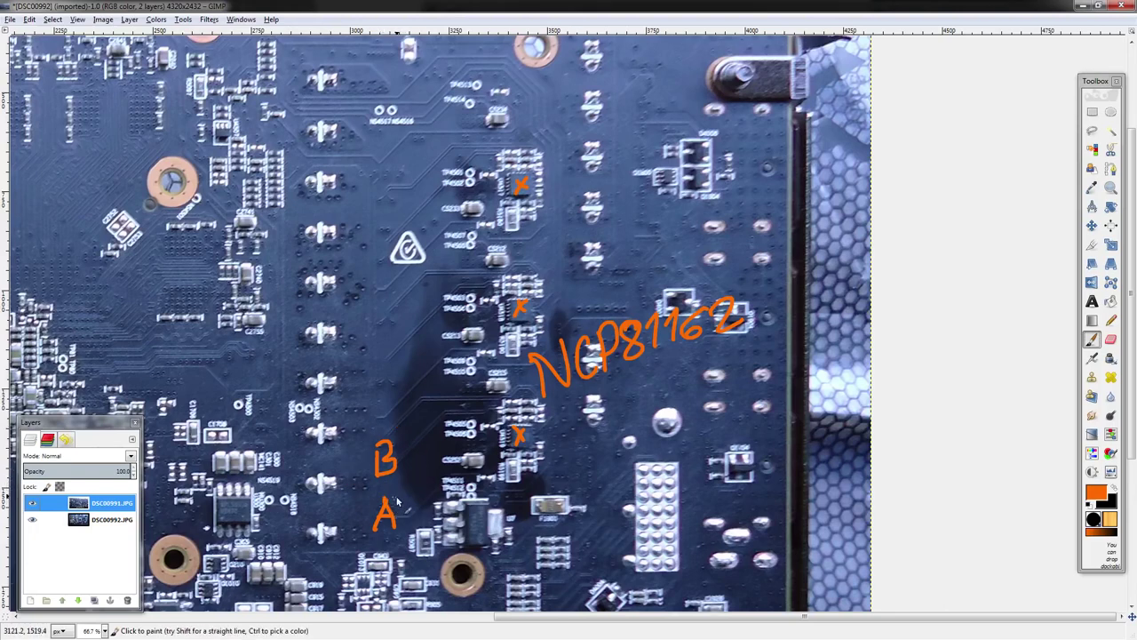
left_click_drag(397, 503, 399, 504)
key("ctrl+z")
mouse_move(514, 432)
left_mouse_down()
mouse_move(407, 429)
mouse_move(399, 446)
mouse_move(418, 451)
left_mouse_up()
key("ctrl+z")
left_click_drag(360, 508, 396, 499)
key("ctrl+z")
left_click_drag(373, 433, 403, 445)
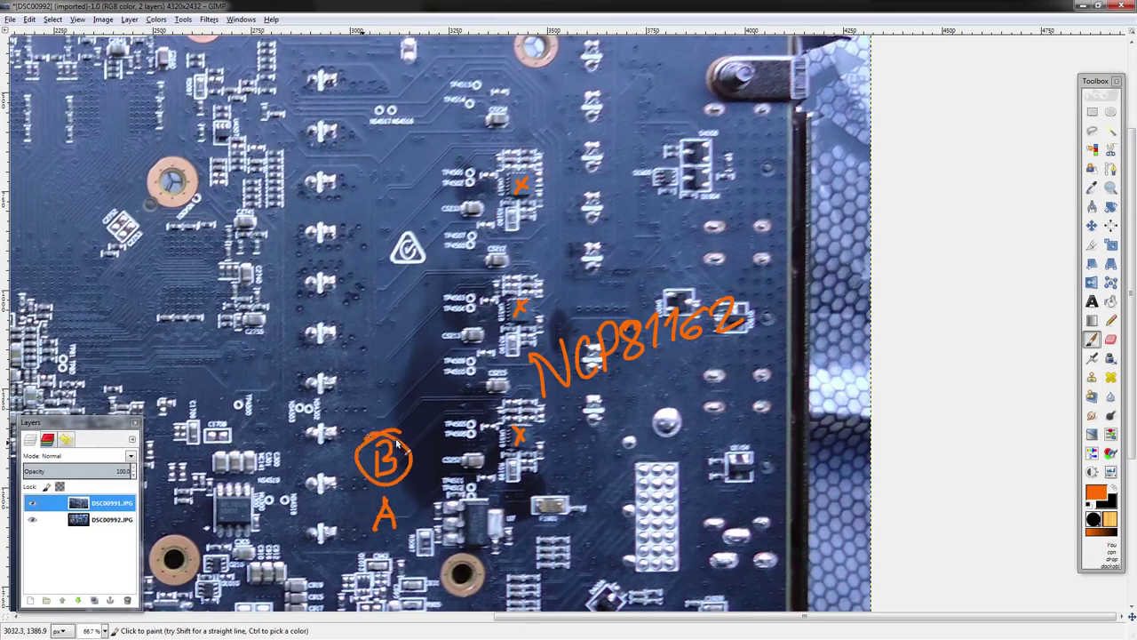
key("ctrl+z")
left_click_drag(391, 491, 398, 498)
key("ctrl+z")
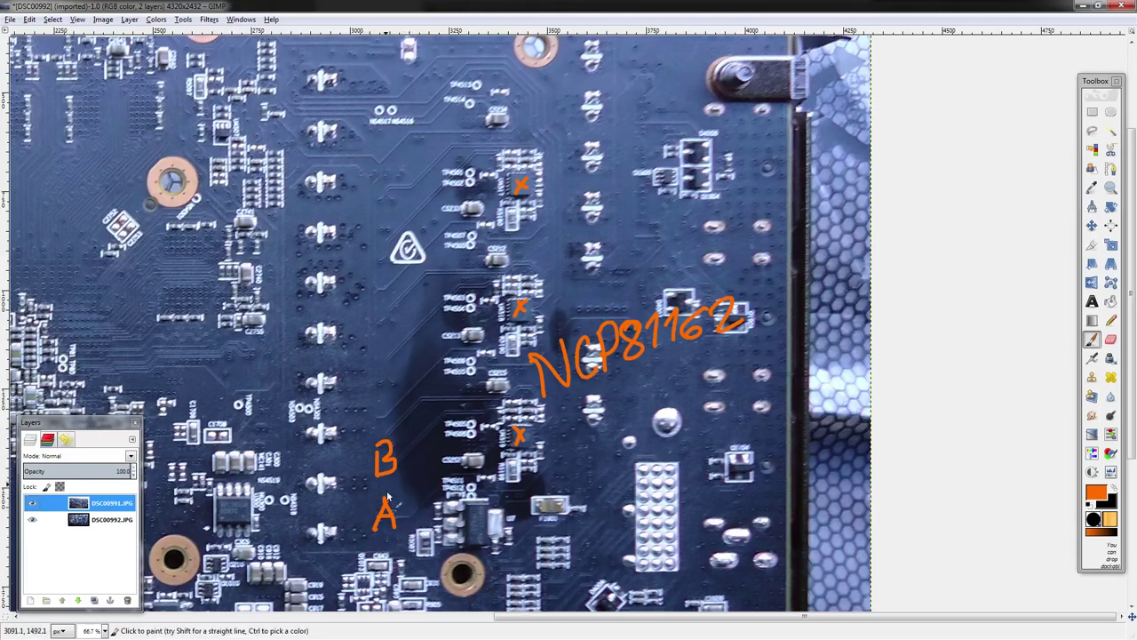
mouse_move(391, 424)
left_mouse_down()
mouse_move(410, 457)
mouse_move(400, 435)
left_mouse_up()
key("ctrl+z")
- Make DSC00992.JPG the active layer and hide the DSC00991.JPG layer to return to the front photo
left_click(32, 503)
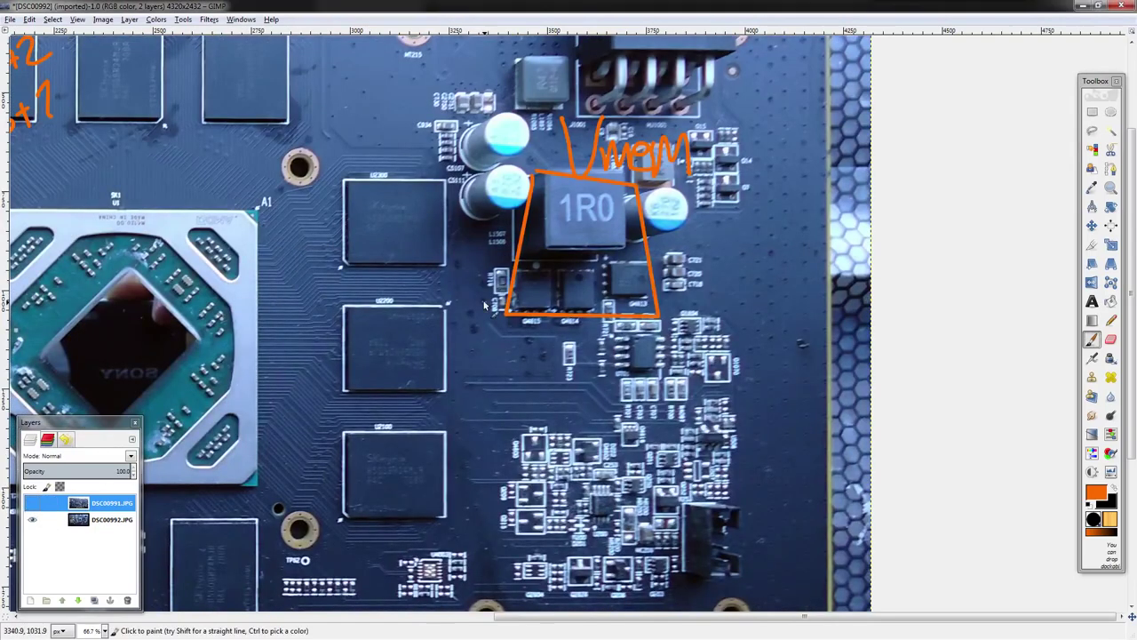
left_click(32, 502)
left_click(81, 520)
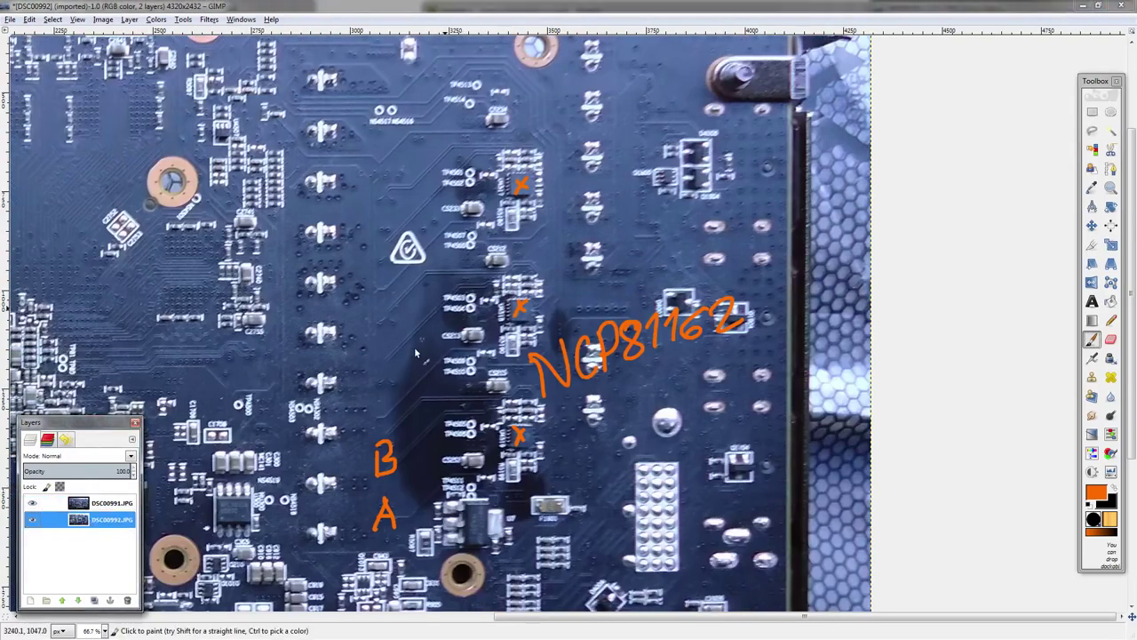
left_click(32, 503)
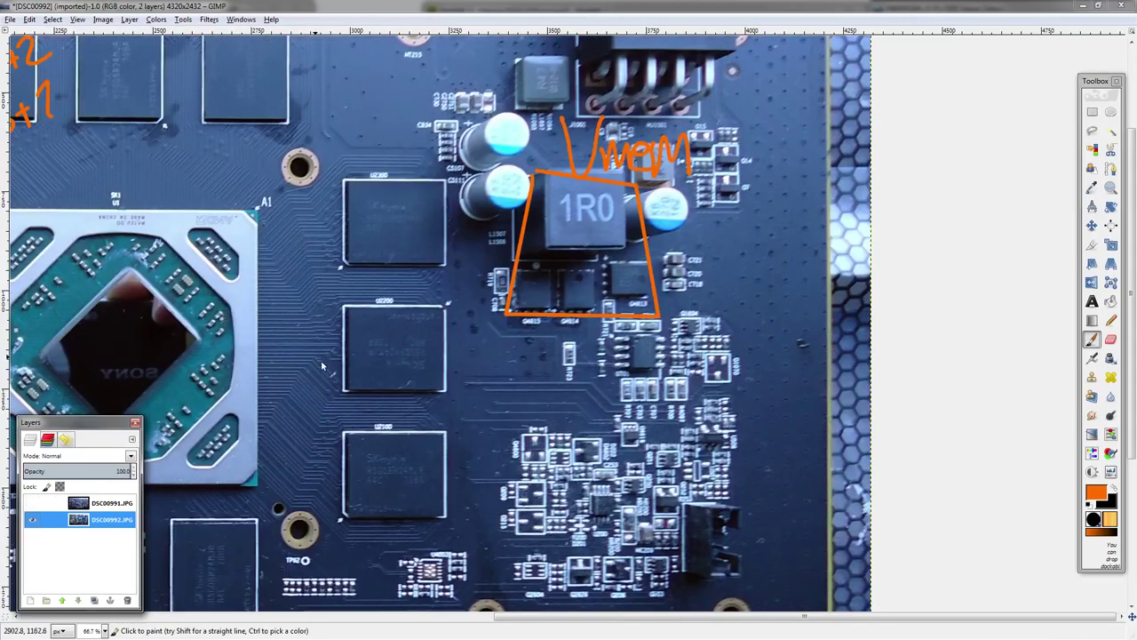
- Handwrite (3×2)+1 beneath the 3+1 note of the NCP81022 controller and undo the extra stroke over the label
mouse_move(352, 386)
left_mouse_down()
mouse_move(844, 405)
mouse_move(832, 425)
left_mouse_up()
scroll(511, 392, "down", 1)
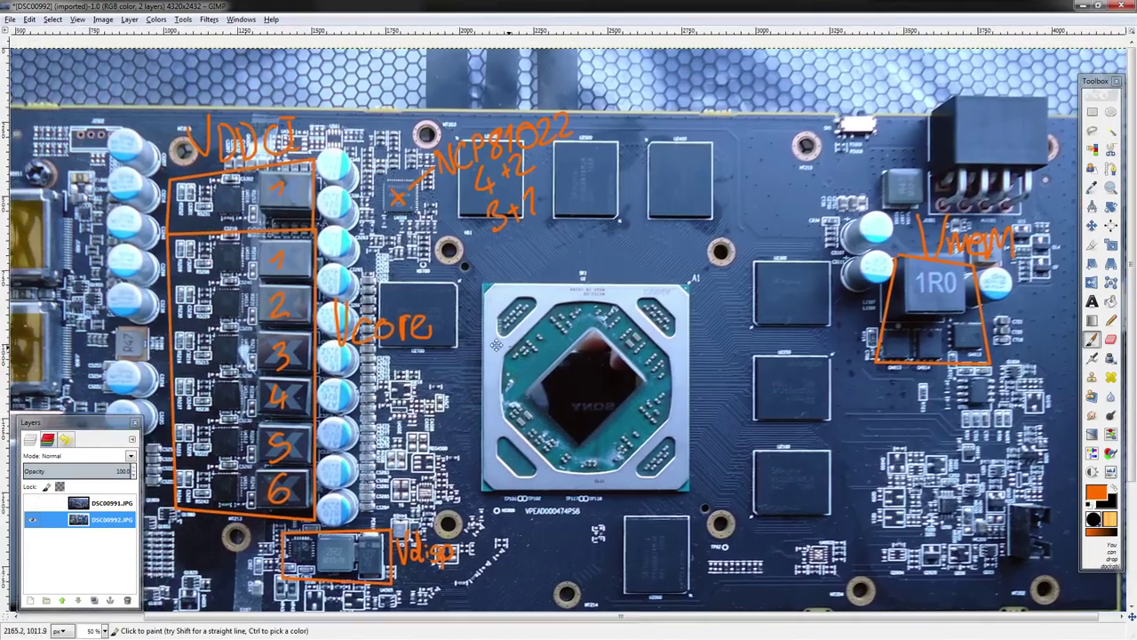
scroll(512, 392, "left", 3)
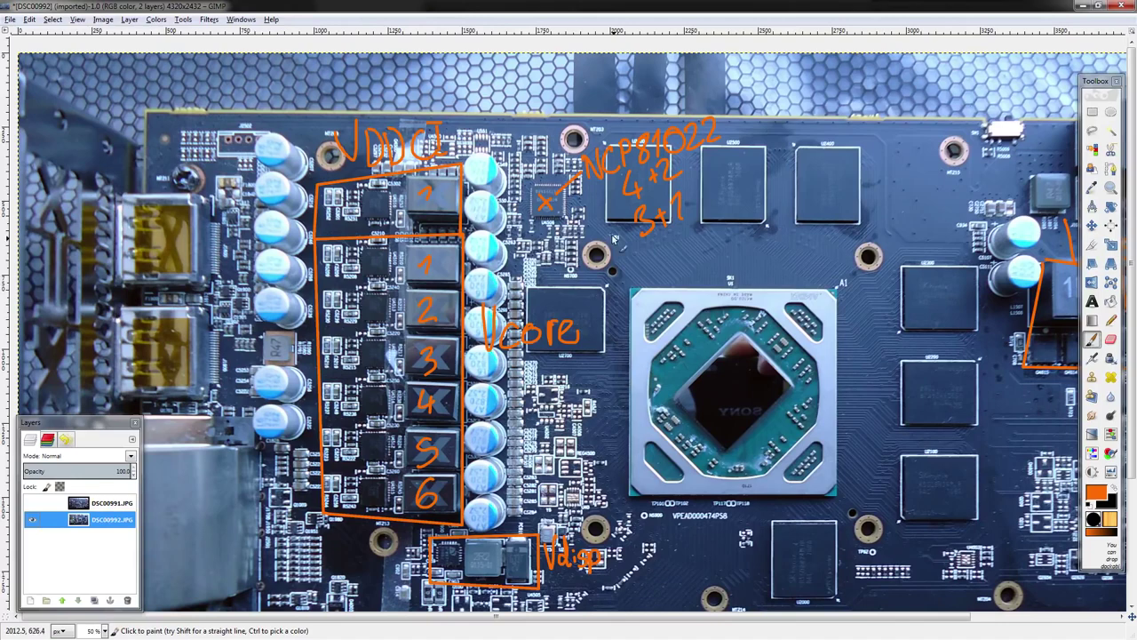
mouse_move(615, 249)
left_mouse_down()
mouse_move(630, 266)
mouse_move(611, 284)
left_mouse_up()
left_click_drag(635, 256, 675, 265)
left_click_drag(678, 256, 710, 255)
left_click_drag(689, 309, 680, 292)
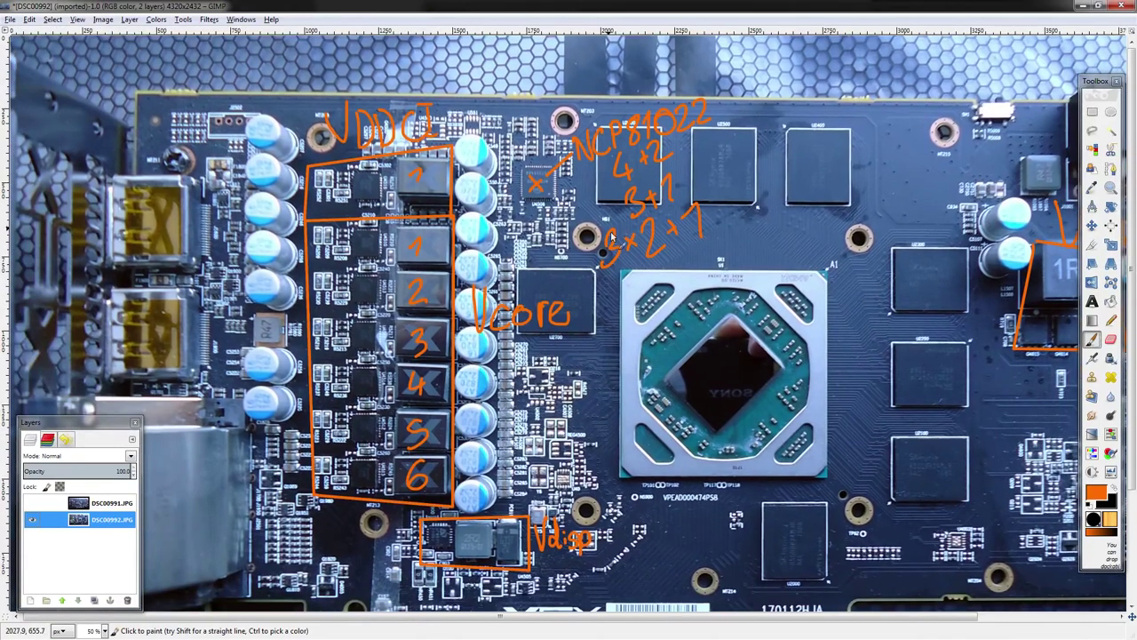
left_click_drag(594, 225, 612, 279)
left_click_drag(663, 222, 666, 264)
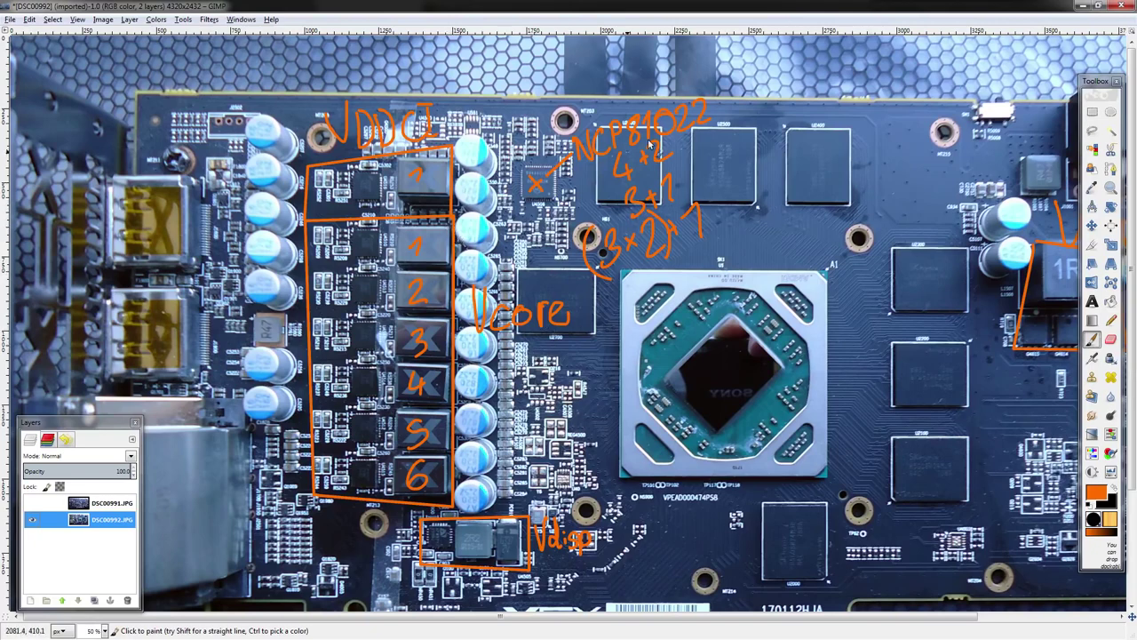
left_click_drag(697, 104, 622, 167)
key("ctrl+z")
- Draw five straight dividing lines across the Vcore outline to separate its six numbered phases
left_click_drag(488, 354, 493, 363)
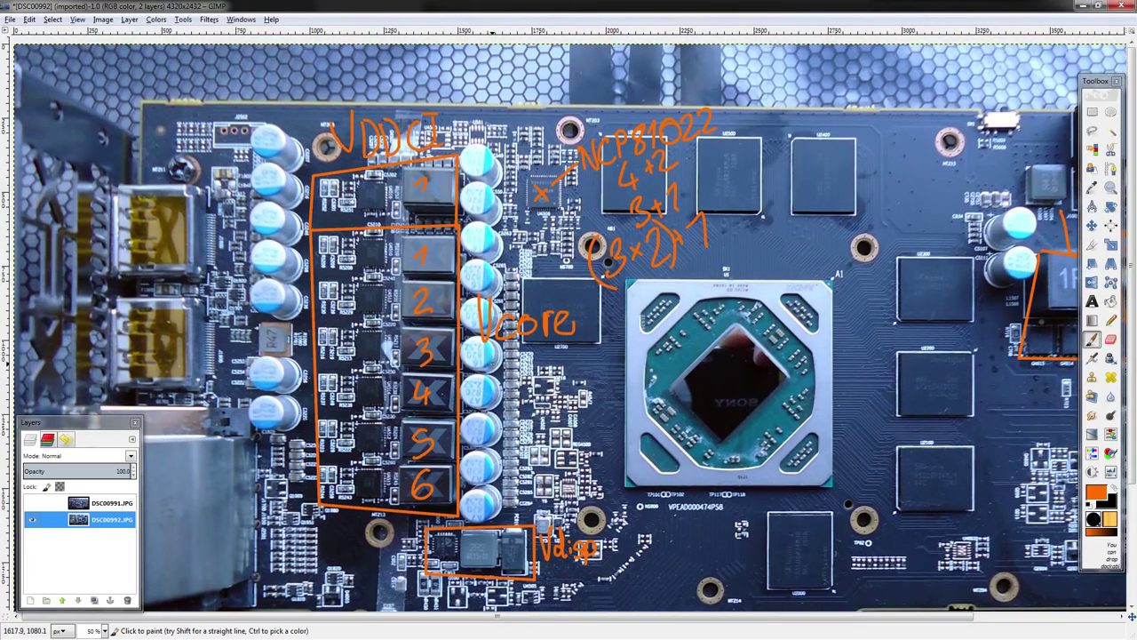
left_click(313, 276)
left_click(461, 278, "shift")
left_click(318, 325)
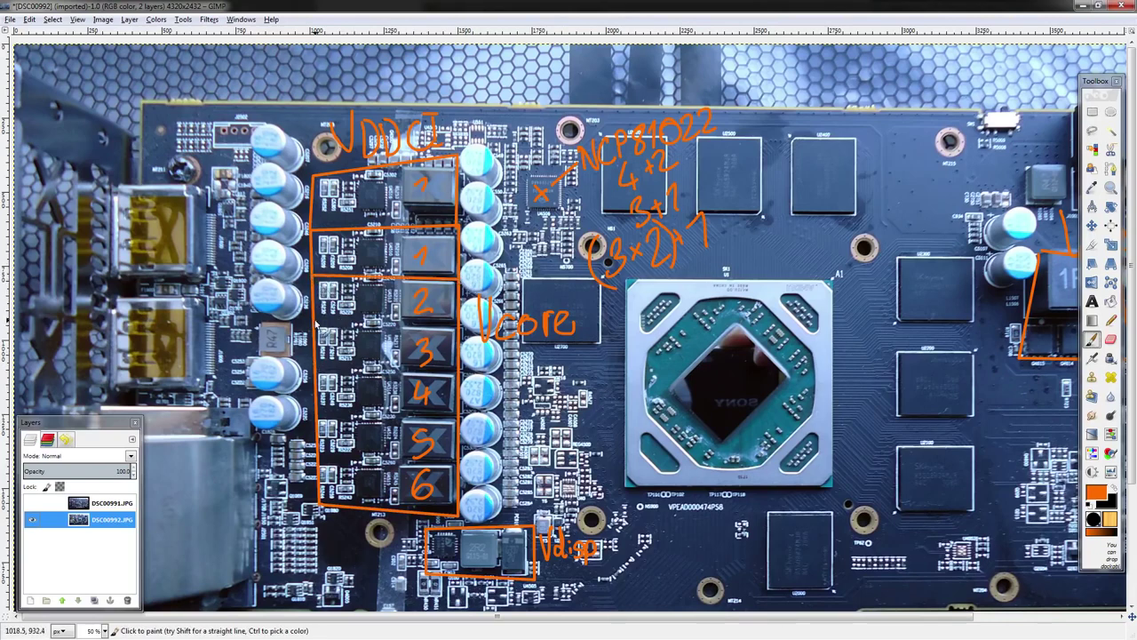
left_click(459, 326, "shift")
left_click(318, 372)
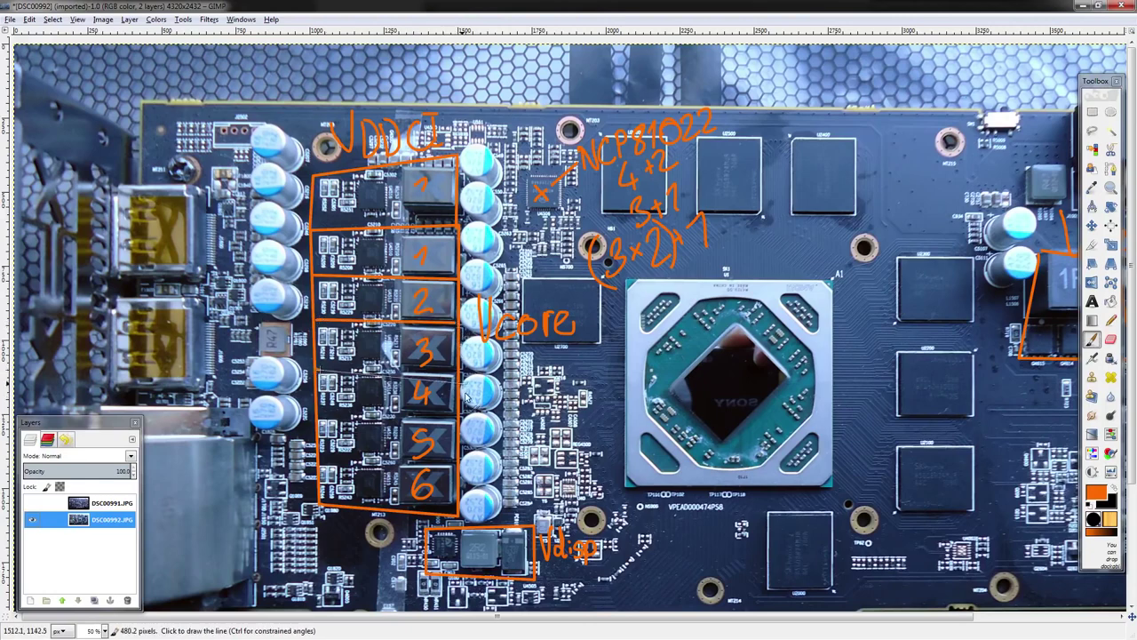
left_click(458, 374, "shift")
left_click(323, 418)
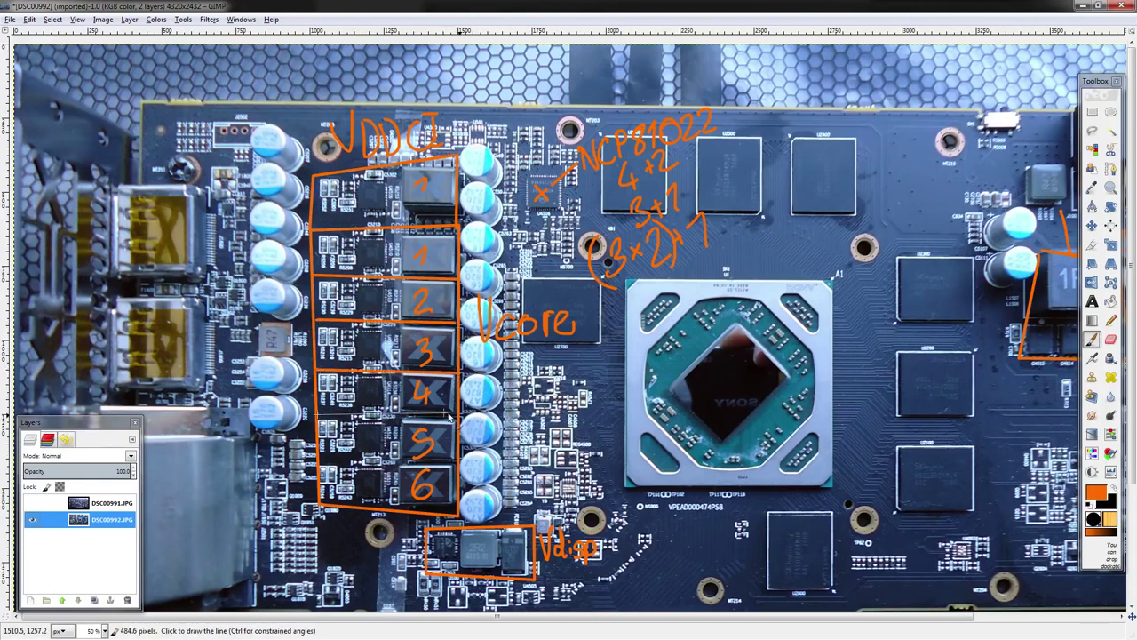
left_click(460, 419, "shift")
left_click(321, 460)
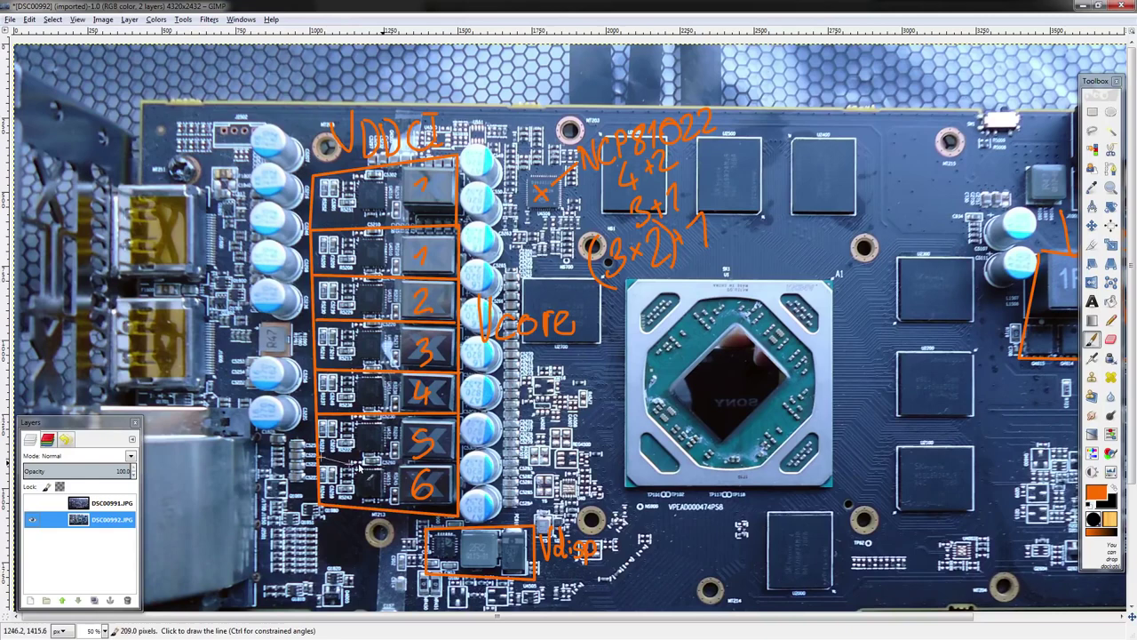
left_click(458, 464, "shift")
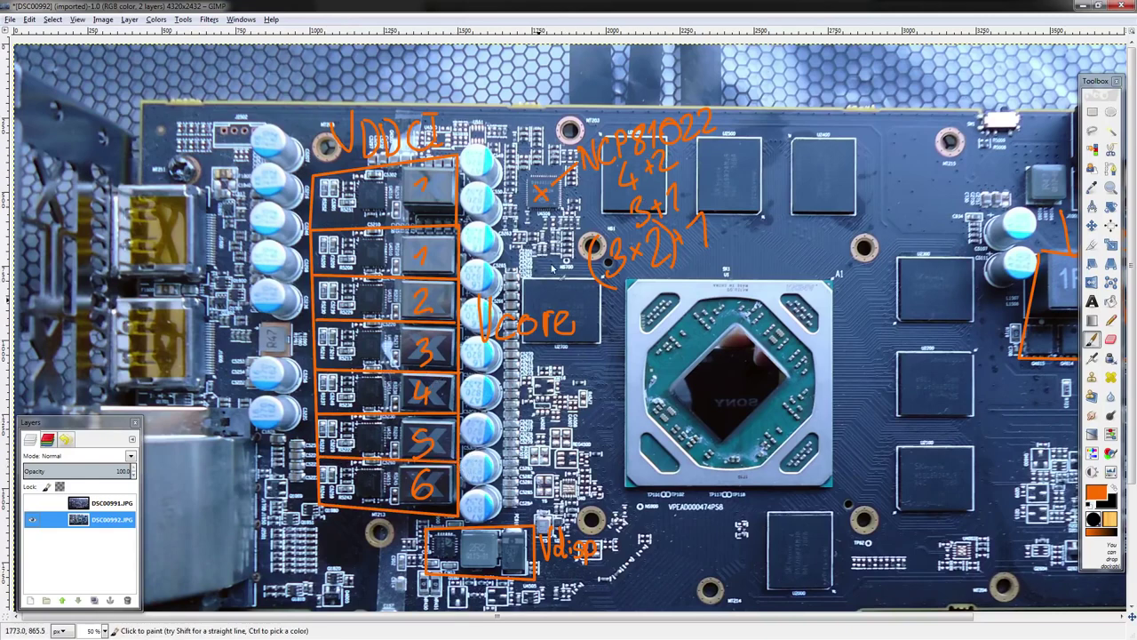
- Mark the power stage chip of Vcore phase 6 with an X and a leader line labelled FDMF3035
left_click_drag(436, 131, 433, 120)
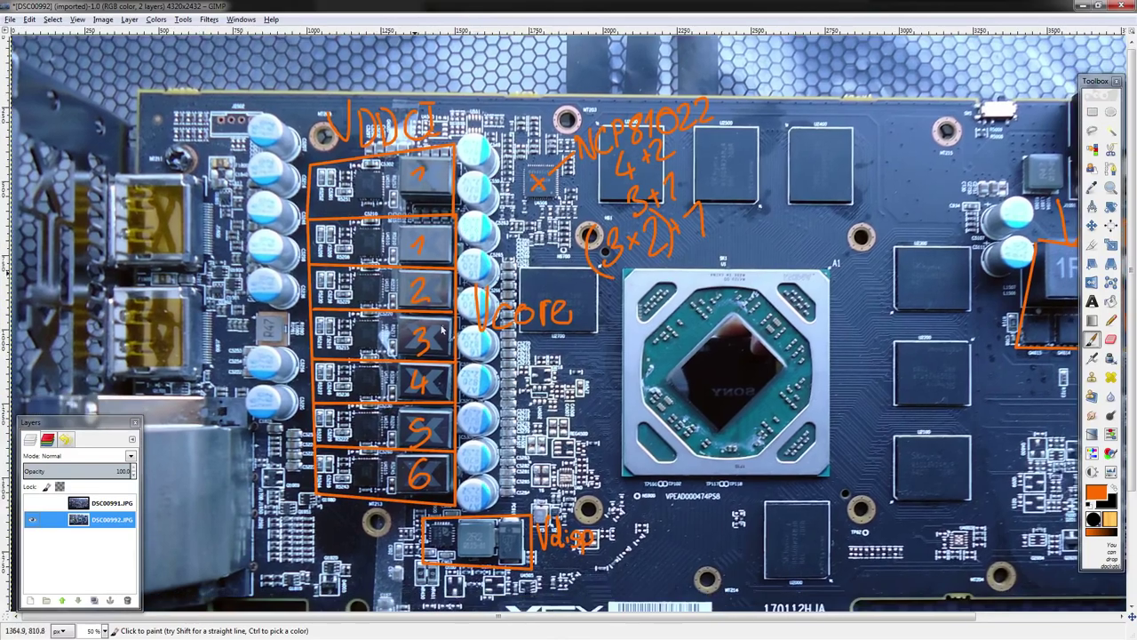
left_click_drag(466, 340, 594, 165)
scroll(494, 300, "up", 1)
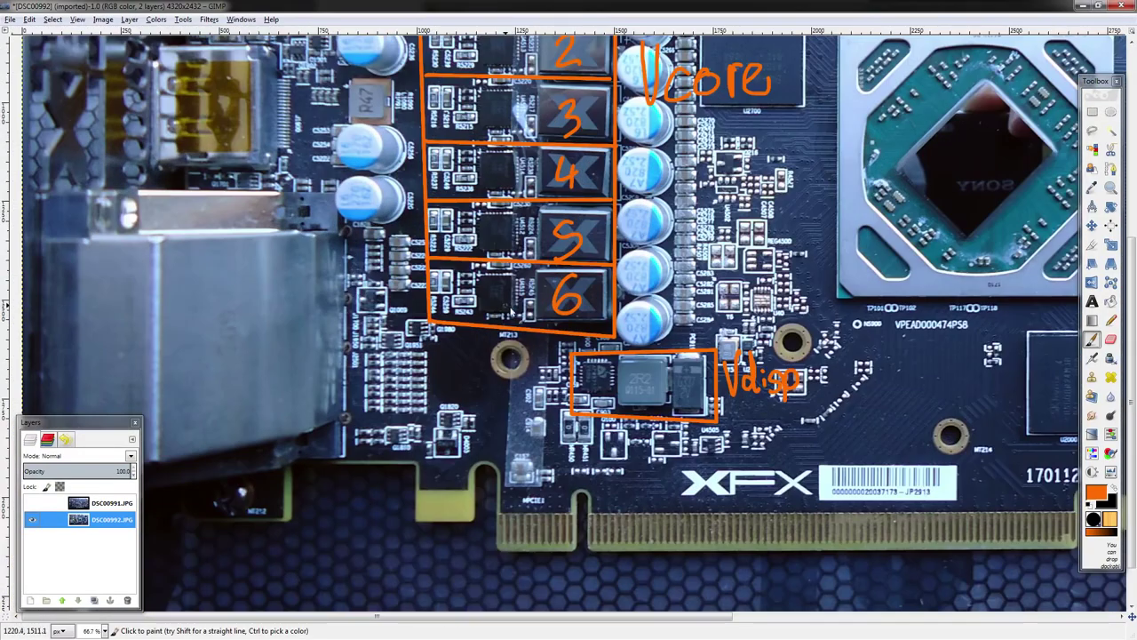
mouse_move(485, 286)
left_mouse_down()
mouse_move(505, 308)
mouse_move(486, 308)
mouse_move(419, 459)
mouse_move(439, 427)
left_mouse_up()
mouse_move(421, 444)
left_mouse_down()
mouse_move(444, 457)
mouse_move(467, 451)
left_mouse_up()
mouse_move(470, 423)
left_mouse_down()
mouse_move(488, 421)
mouse_move(497, 453)
left_mouse_up()
left_click_drag(500, 420, 512, 419)
left_click_drag(499, 435, 515, 434)
mouse_move(524, 425)
left_mouse_down()
mouse_move(542, 440)
mouse_move(526, 462)
mouse_move(557, 455)
mouse_move(575, 432)
mouse_move(600, 444)
mouse_move(588, 459)
mouse_move(614, 461)
left_mouse_up()
key("ctrl+z")
- Handwrite the current rating 50A beside the FDMF3035 label
scroll(604, 436, "down", 2)
scroll(604, 435, "right", 3)
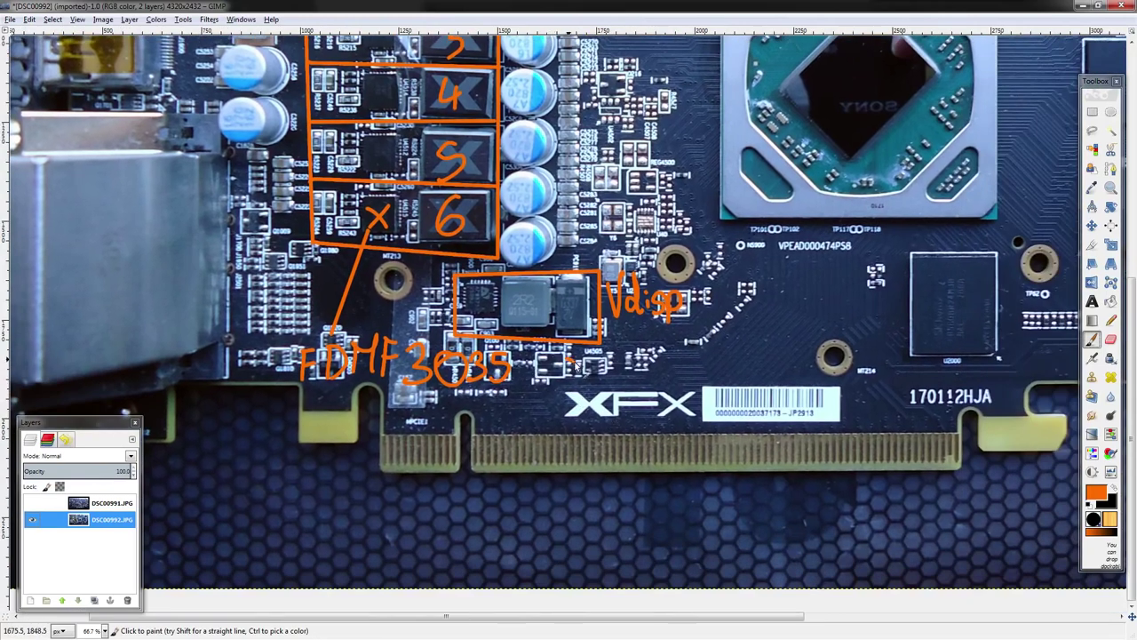
mouse_move(565, 359)
left_mouse_down()
mouse_move(543, 391)
mouse_move(627, 359)
mouse_move(623, 386)
mouse_move(631, 376)
mouse_move(712, 474)
mouse_move(737, 544)
left_mouse_up()
scroll(737, 544, "down", 1)
left_click_drag(750, 609, 726, 620)
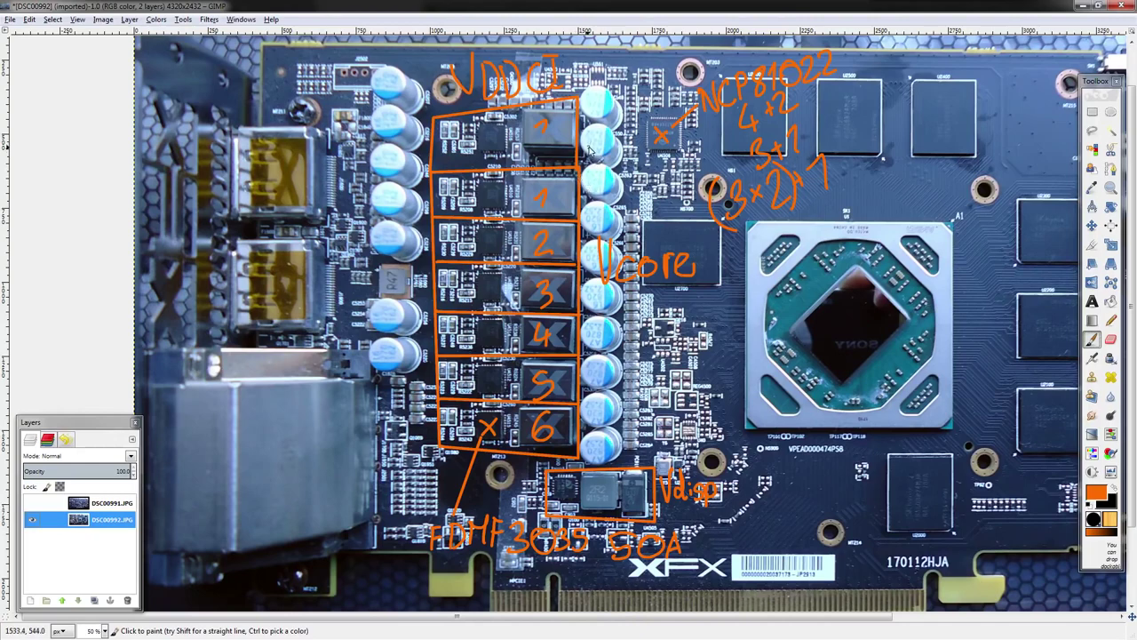
- Draw a straight arrow from Vcore phase 3 to the GPU die
scroll(588, 151, "down", 2)
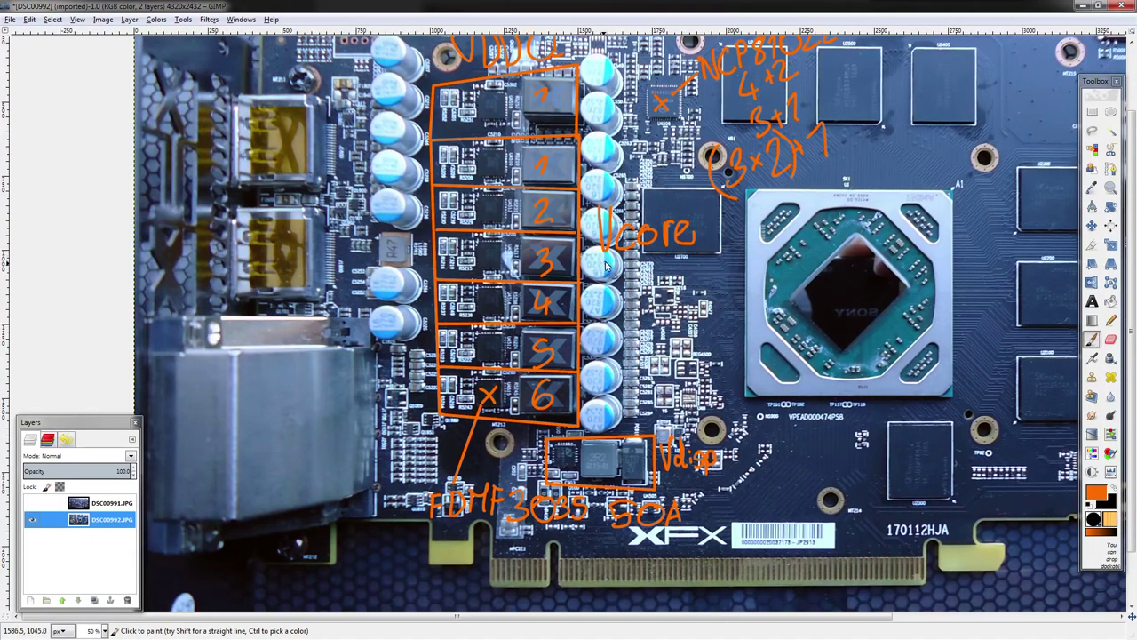
left_click(813, 265, "shift")
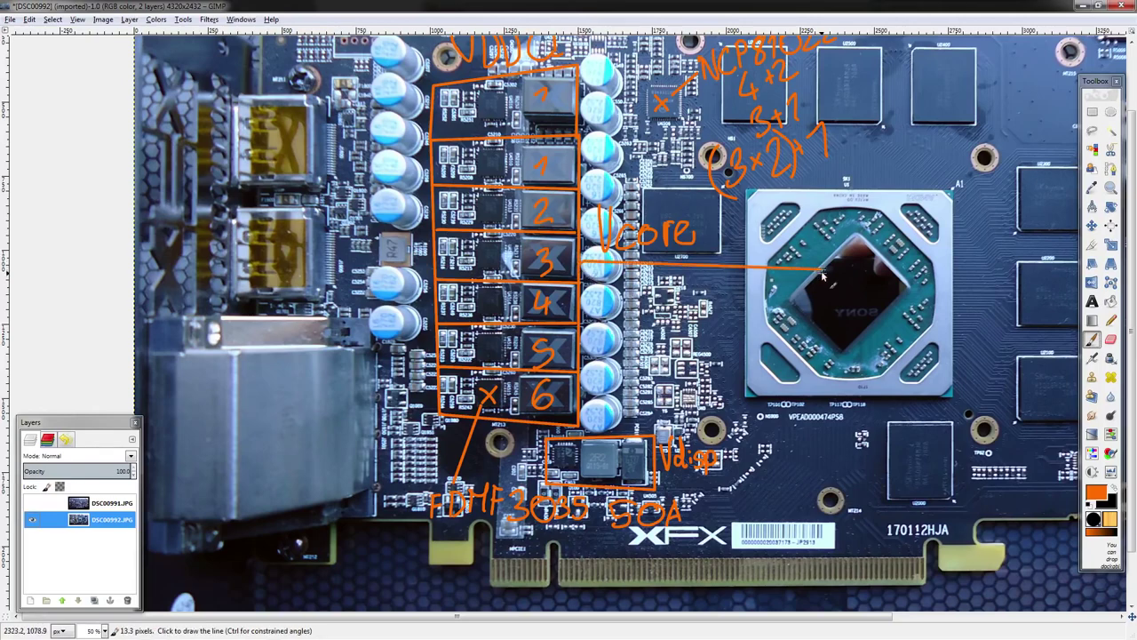
scroll(805, 259, "up", 1)
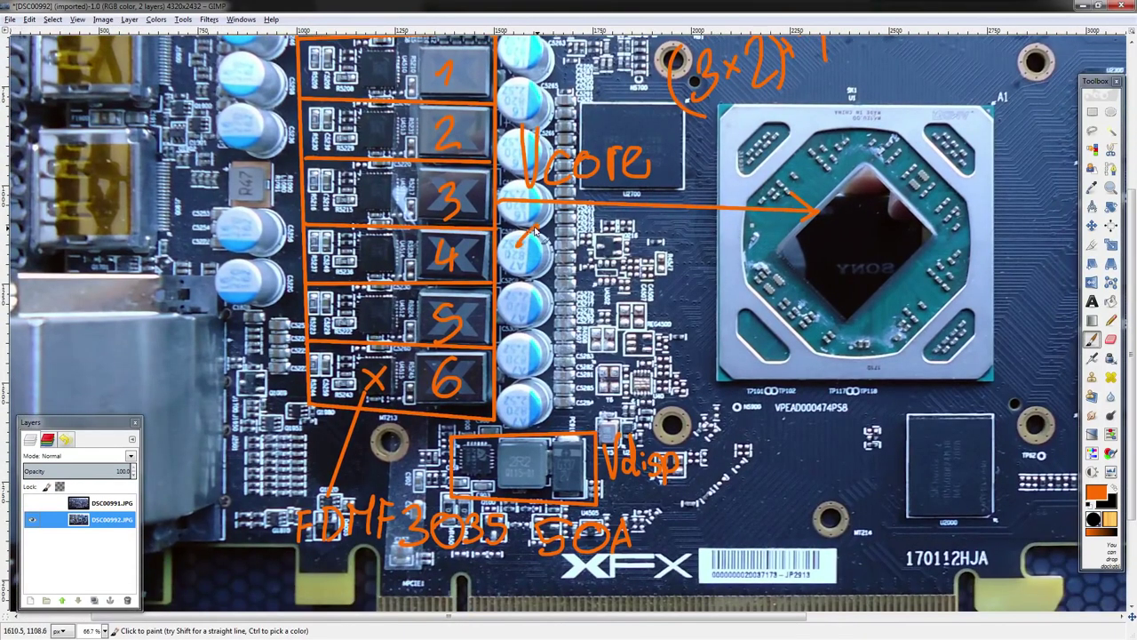
- Handwrite 1V, 100A and 8.5W in a row beneath the Vcore arrow, undoing the circles drawn around 100A
mouse_move(536, 229)
left_mouse_down()
mouse_move(531, 259)
mouse_move(561, 228)
mouse_move(609, 256)
mouse_move(661, 242)
mouse_move(702, 267)
mouse_move(699, 254)
mouse_move(590, 256)
mouse_move(609, 229)
left_mouse_up()
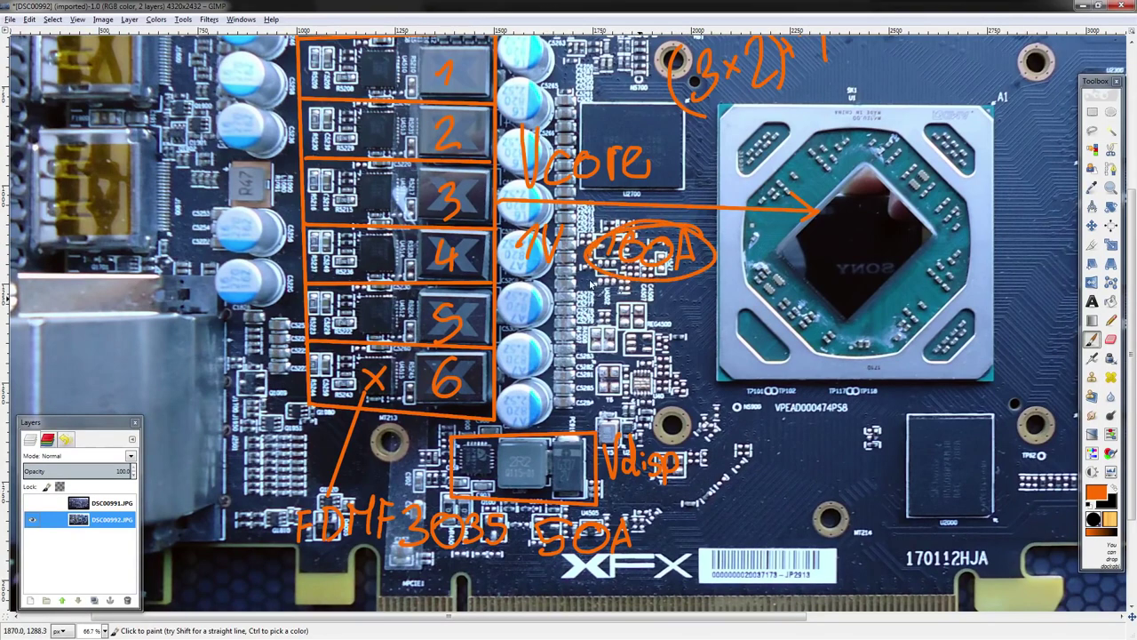
key("ctrl+z")
mouse_move(691, 246)
left_mouse_down()
mouse_move(595, 237)
mouse_move(679, 222)
left_mouse_up()
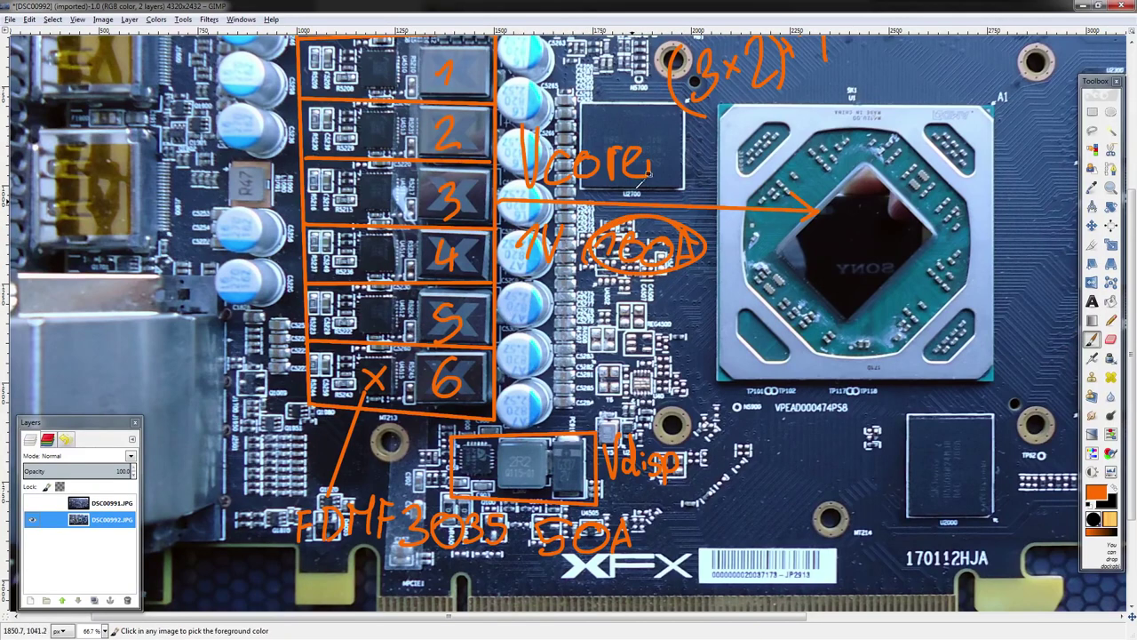
key("ctrl+z")
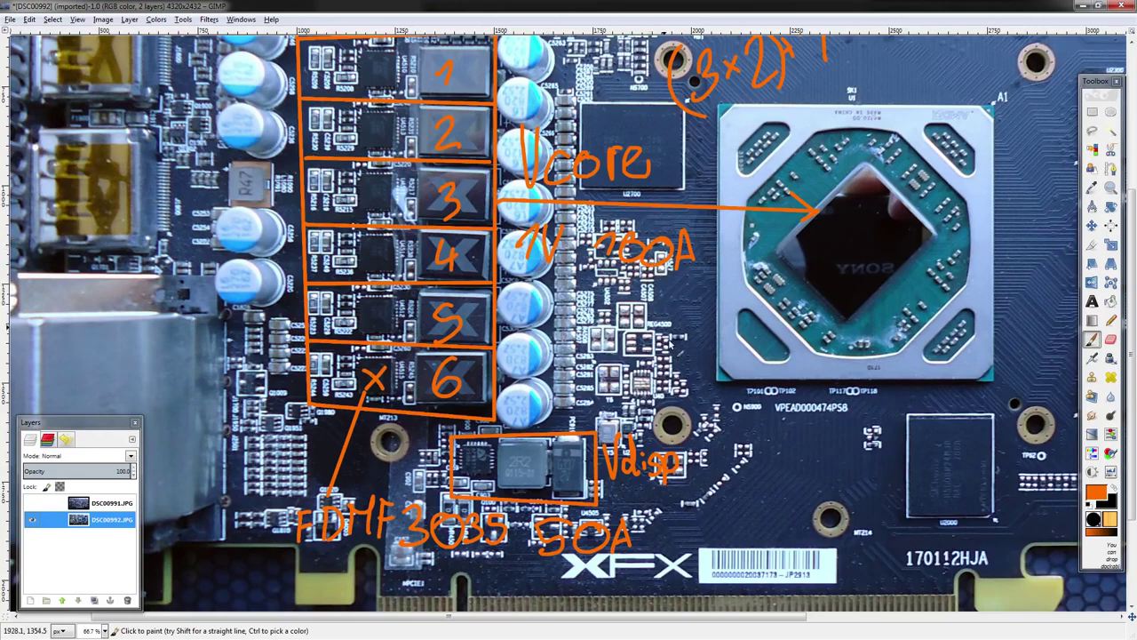
key("ctrl+y")
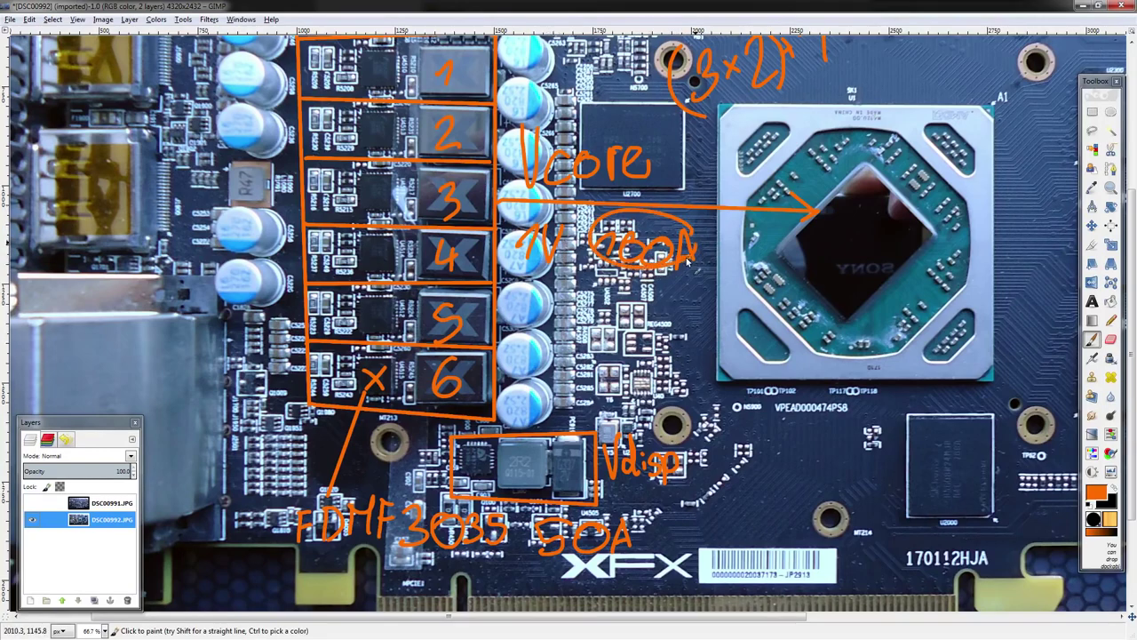
key("ctrl+z")
mouse_move(752, 230)
left_mouse_down()
mouse_move(754, 254)
mouse_move(782, 249)
mouse_move(778, 263)
mouse_move(828, 230)
left_mouse_up()
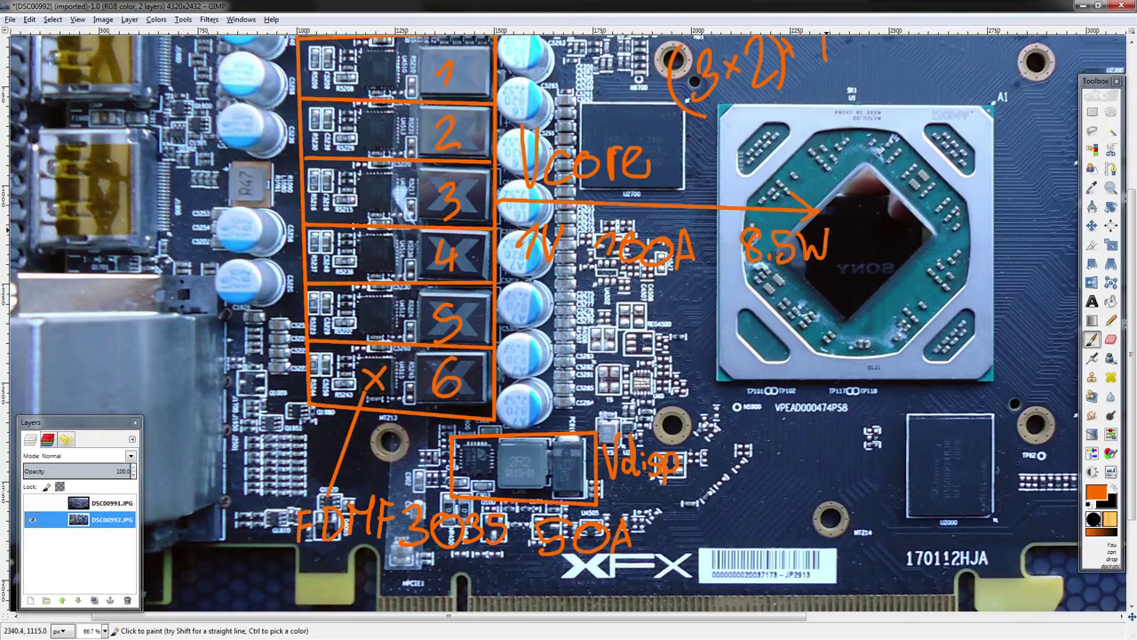
- Handwrite 125 and 150A beneath the 1V 100A row, with 200A below the 150A
left_click_drag(576, 370, 546, 438)
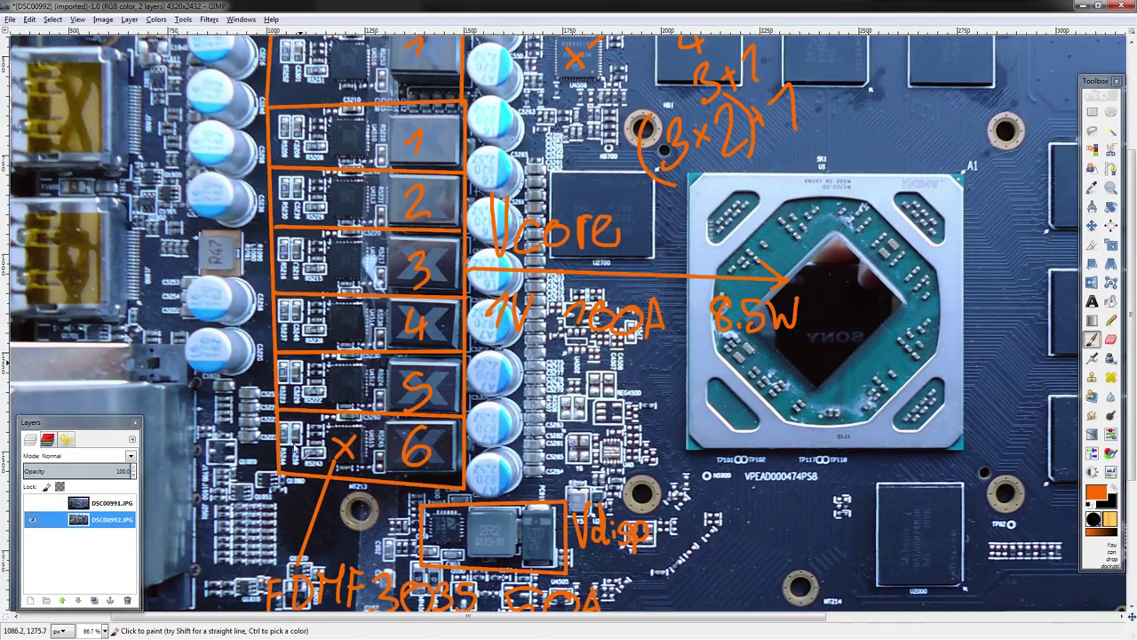
scroll(654, 197, "right", 2)
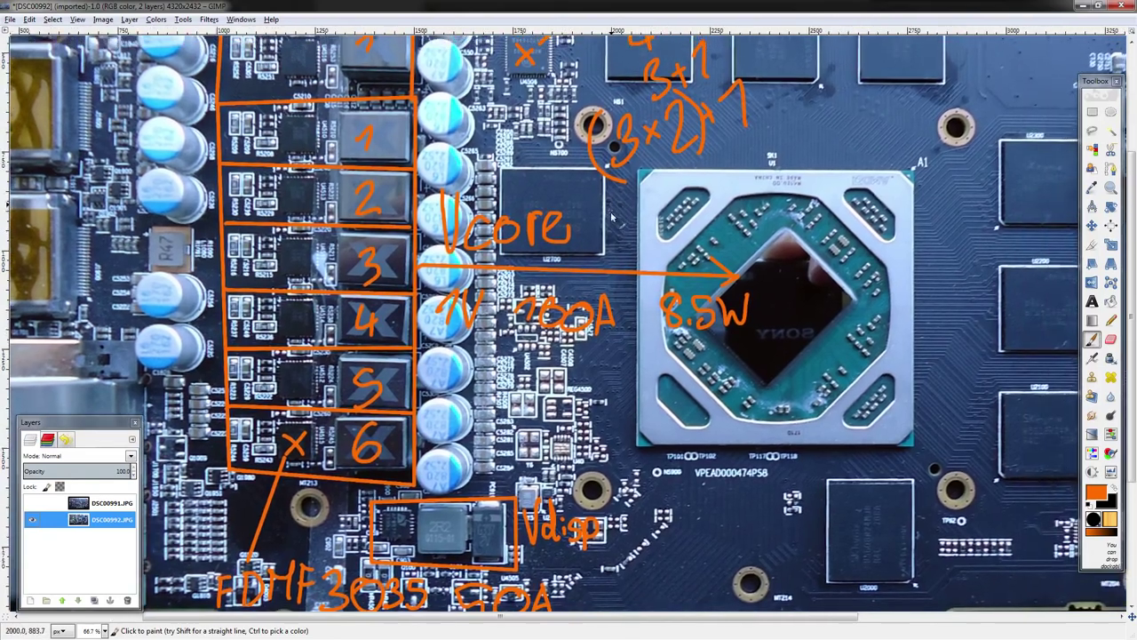
mouse_move(444, 348)
left_mouse_down()
mouse_move(439, 381)
mouse_move(484, 374)
left_mouse_up()
mouse_move(491, 345)
left_mouse_down()
mouse_move(510, 342)
mouse_move(531, 379)
mouse_move(620, 379)
left_mouse_up()
mouse_move(533, 393)
left_mouse_down()
mouse_move(553, 414)
mouse_move(567, 394)
mouse_move(611, 379)
mouse_move(625, 403)
left_mouse_up()
left_click_drag(608, 394, 622, 391)
- Draw a square bracket in front of 150A and 200A, undoing the first attempt and the extra stroke beside it
left_click_drag(516, 352, 561, 418)
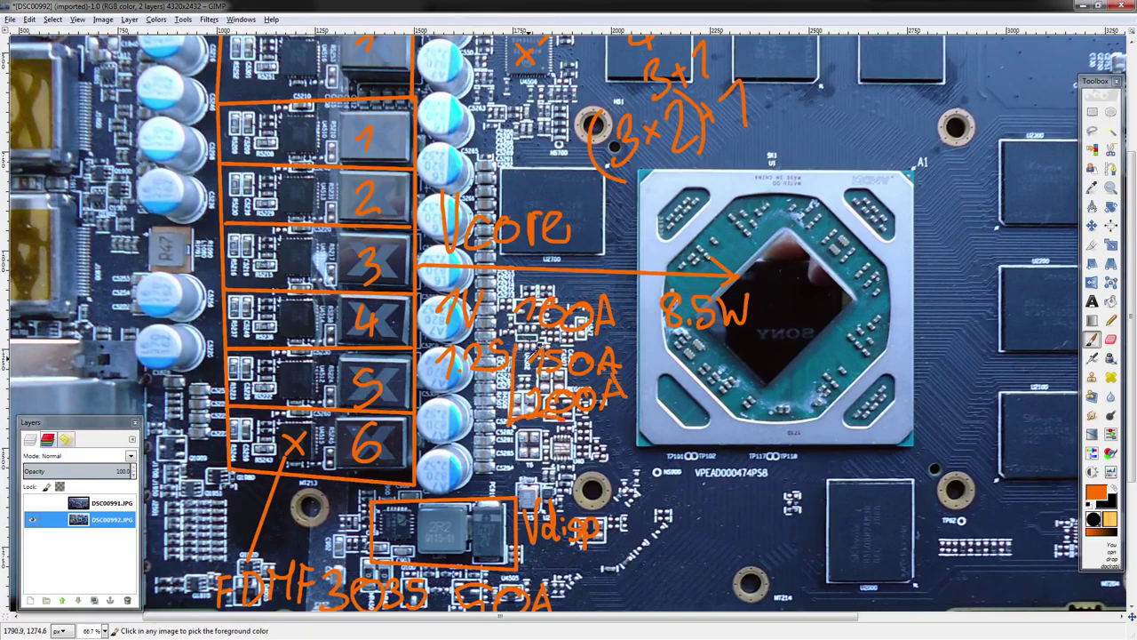
key("ctrl+z")
left_click_drag(522, 344, 520, 424)
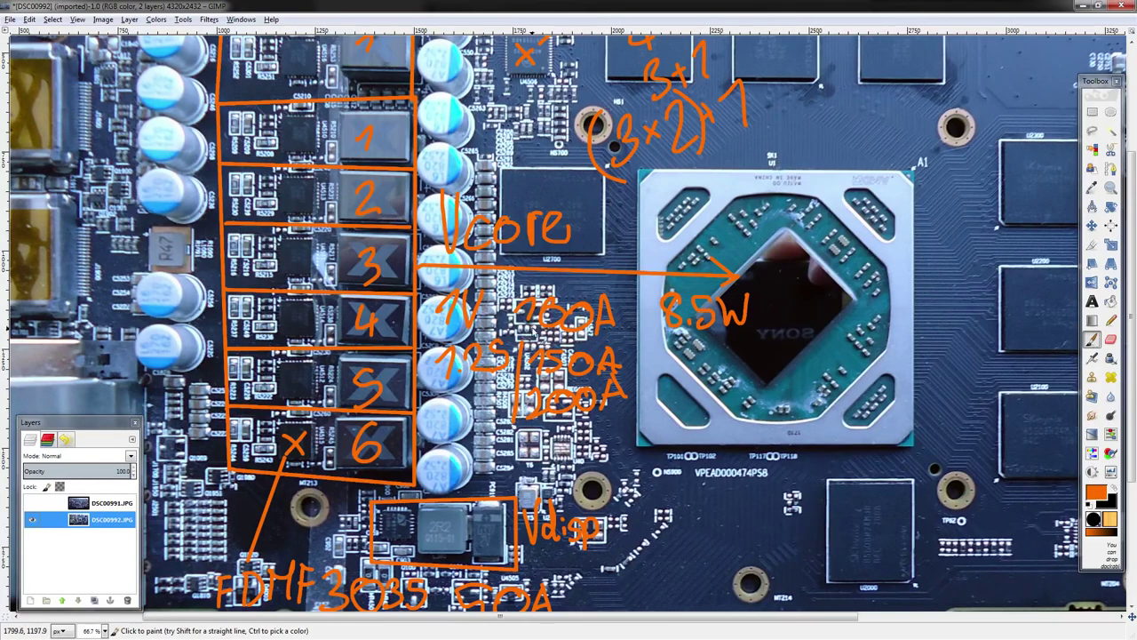
left_click_drag(522, 347, 540, 347)
left_click_drag(519, 420, 534, 423)
mouse_move(507, 345)
left_mouse_down()
mouse_move(428, 366)
mouse_move(512, 349)
left_mouse_up()
key("ctrl+z")
- Handwrite 1400 beneath the 8.5W note on the GPU and undo the surplus strokes
mouse_move(664, 348)
left_mouse_down()
mouse_move(656, 380)
mouse_move(720, 378)
left_mouse_up()
mouse_move(746, 354)
left_mouse_down()
mouse_move(743, 370)
mouse_move(748, 354)
left_mouse_up()
mouse_move(769, 373)
left_mouse_down()
mouse_move(803, 356)
mouse_move(805, 387)
mouse_move(860, 363)
mouse_move(856, 386)
mouse_move(888, 391)
mouse_move(894, 355)
mouse_move(782, 405)
mouse_move(805, 353)
left_mouse_up()
key("ctrl+z")
- Undo the 1400 on the GPU and handwrite 15W and 24W beneath the 8.5W, beside the 150A and 200A notes
key("ctrl+z")
key("ctrl+z")
key("ctrl+z")
key("ctrl+z")
key("ctrl+z")
key("ctrl+z")
key("ctrl+z")
key("ctrl+z")
key("ctrl+z")
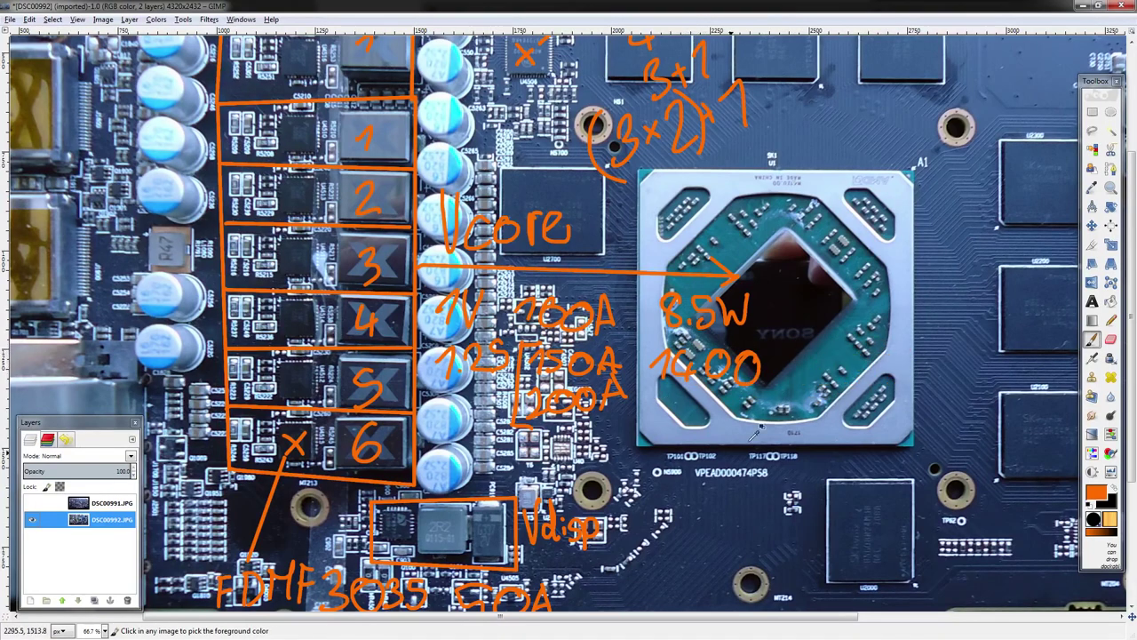
key("ctrl+z")
key("ctrl+z")
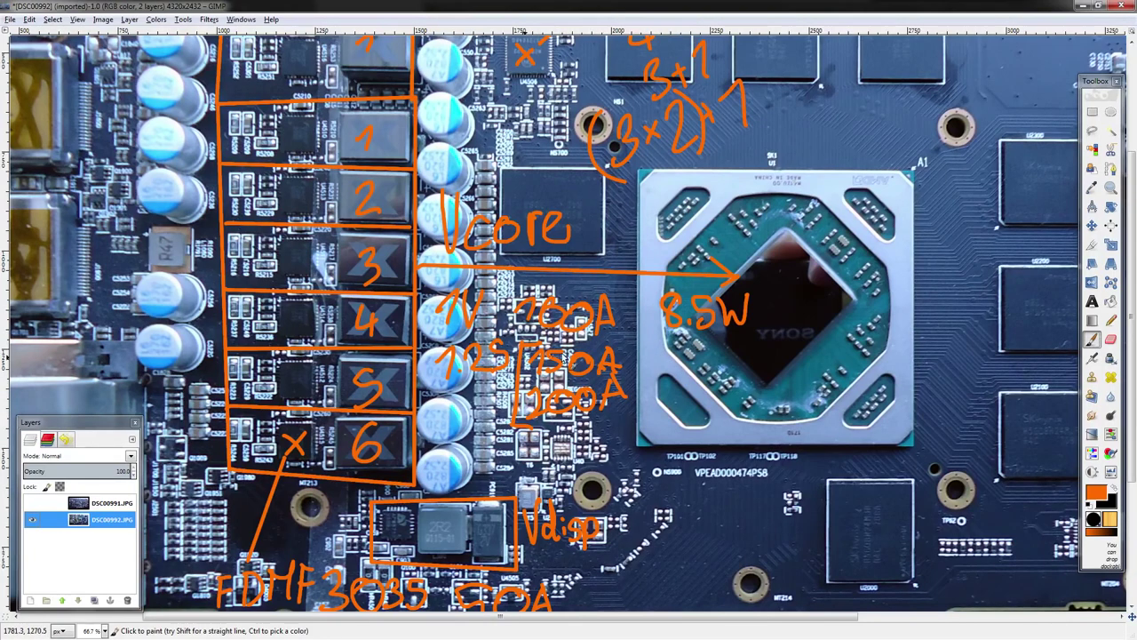
left_click_drag(667, 354, 673, 368)
mouse_move(699, 349)
left_mouse_down()
mouse_move(684, 366)
mouse_move(698, 348)
left_mouse_up()
mouse_move(706, 348)
left_mouse_down()
mouse_move(716, 366)
mouse_move(744, 347)
left_mouse_up()
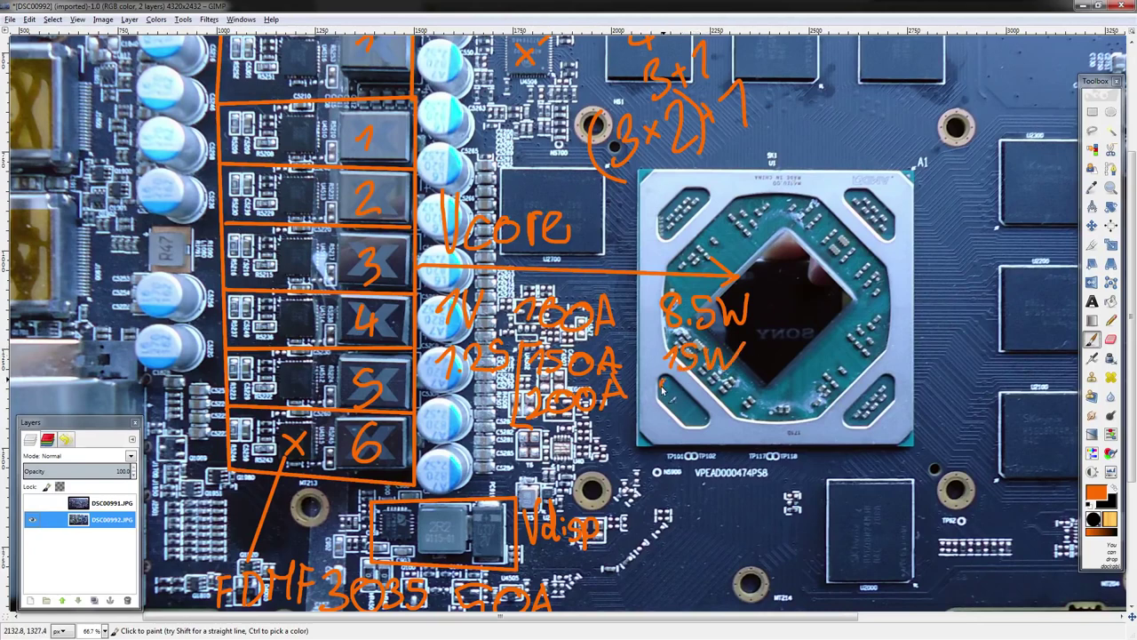
mouse_move(662, 388)
left_mouse_down()
mouse_move(697, 411)
mouse_move(743, 387)
left_mouse_up()
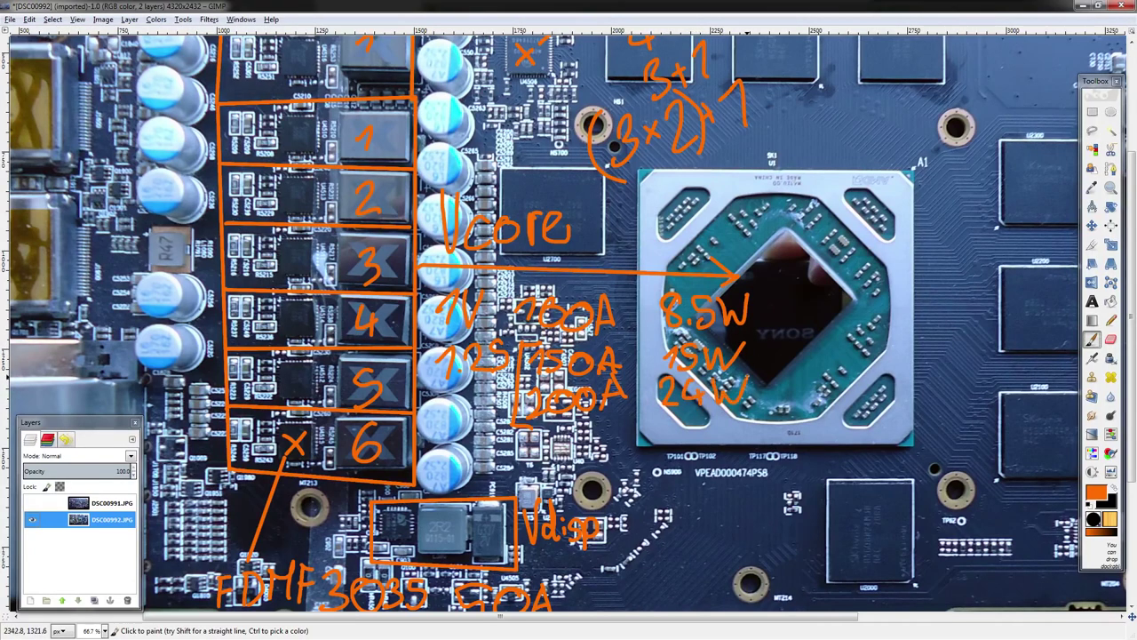
mouse_move(697, 417)
left_mouse_down()
mouse_move(679, 430)
mouse_move(798, 521)
left_mouse_up()
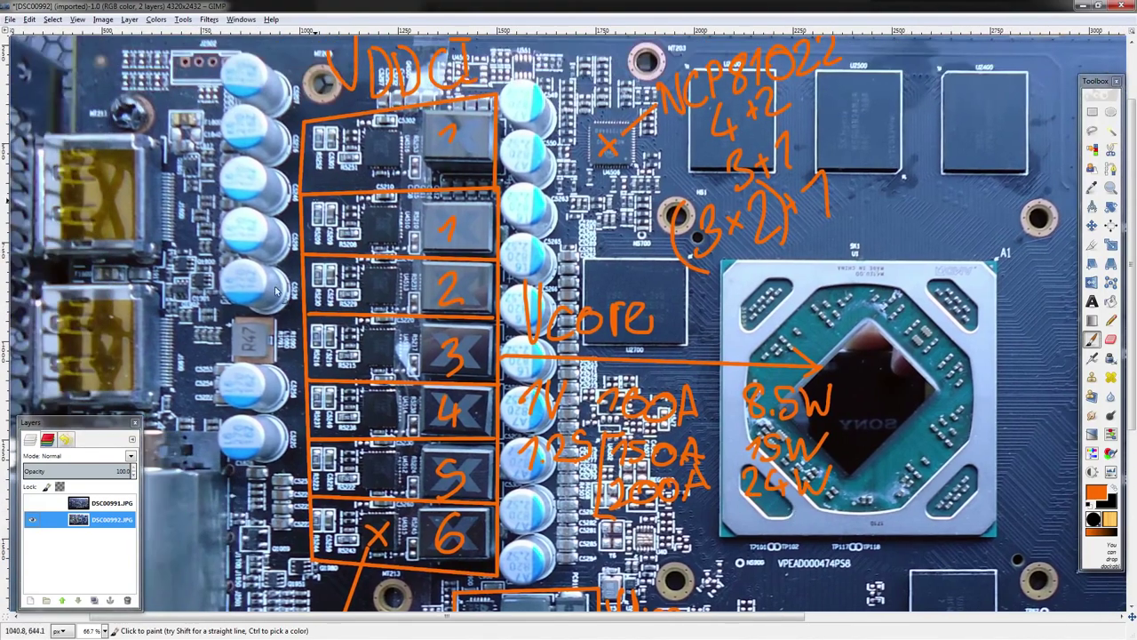
left_click_drag(356, 534, 380, 416)
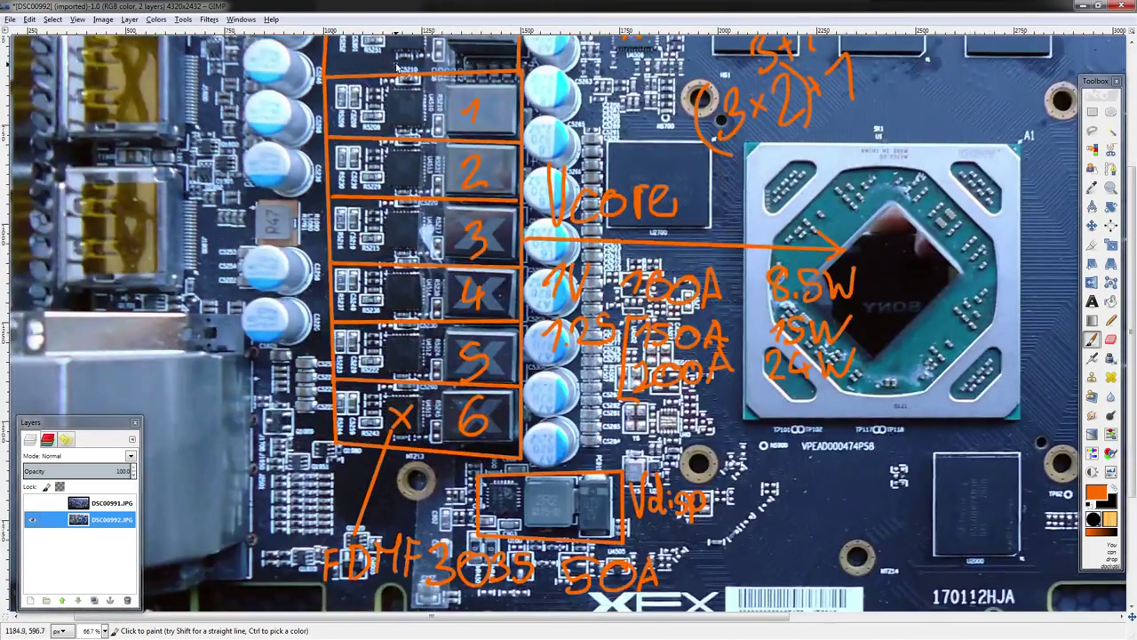
scroll(404, 106, "up", 3)
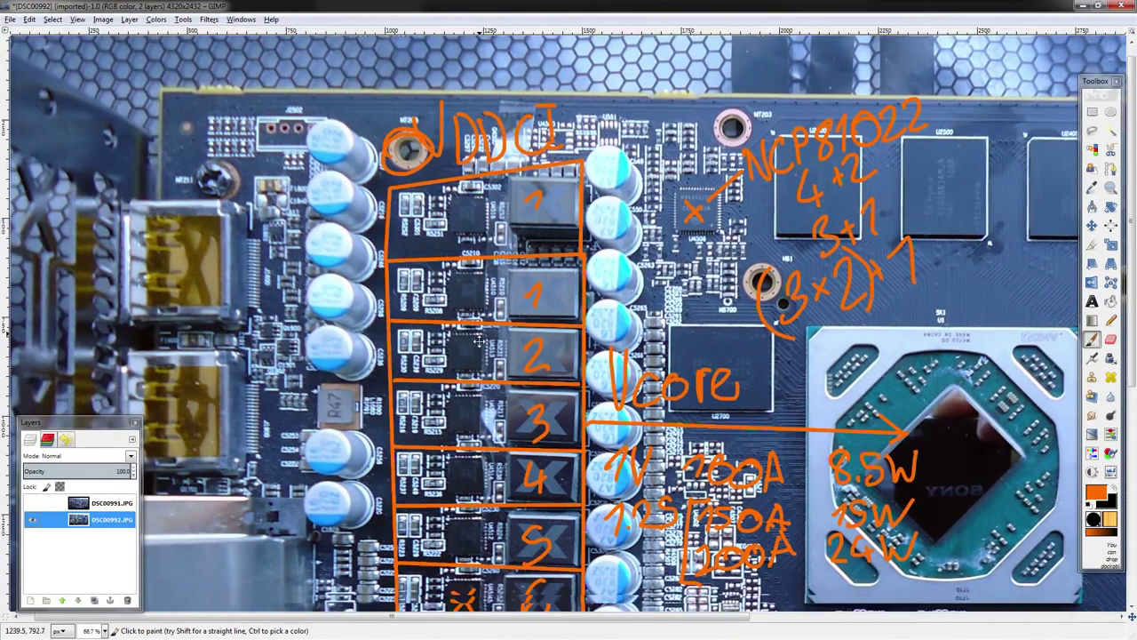
scroll(478, 342, "down", 6)
scroll(590, 511, "up", 6)
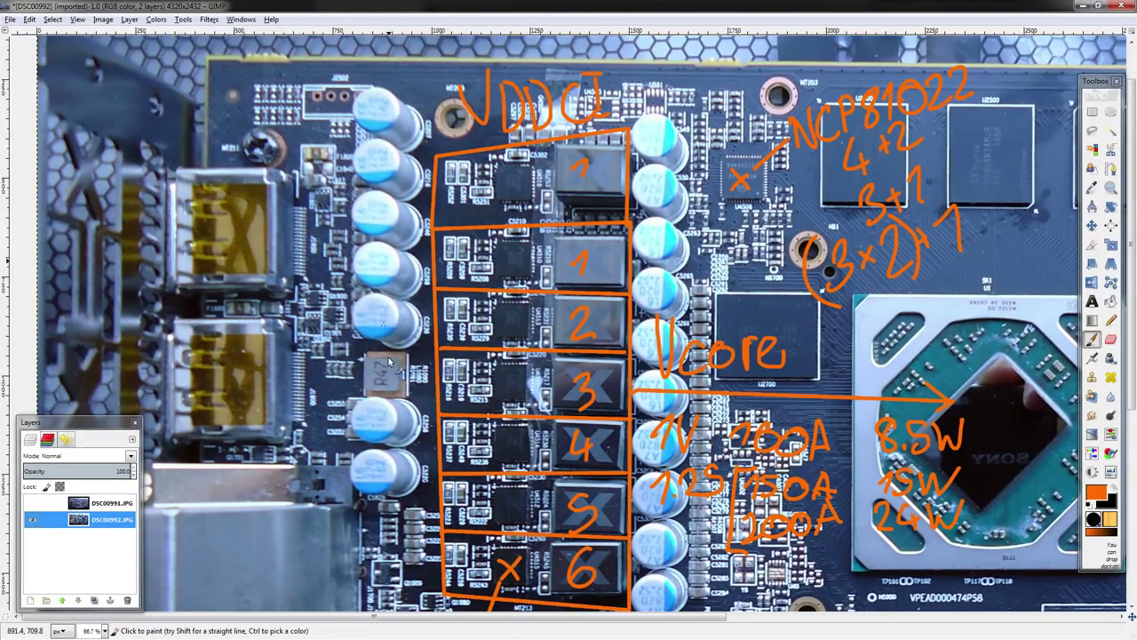
scroll(711, 302, "down", 3)
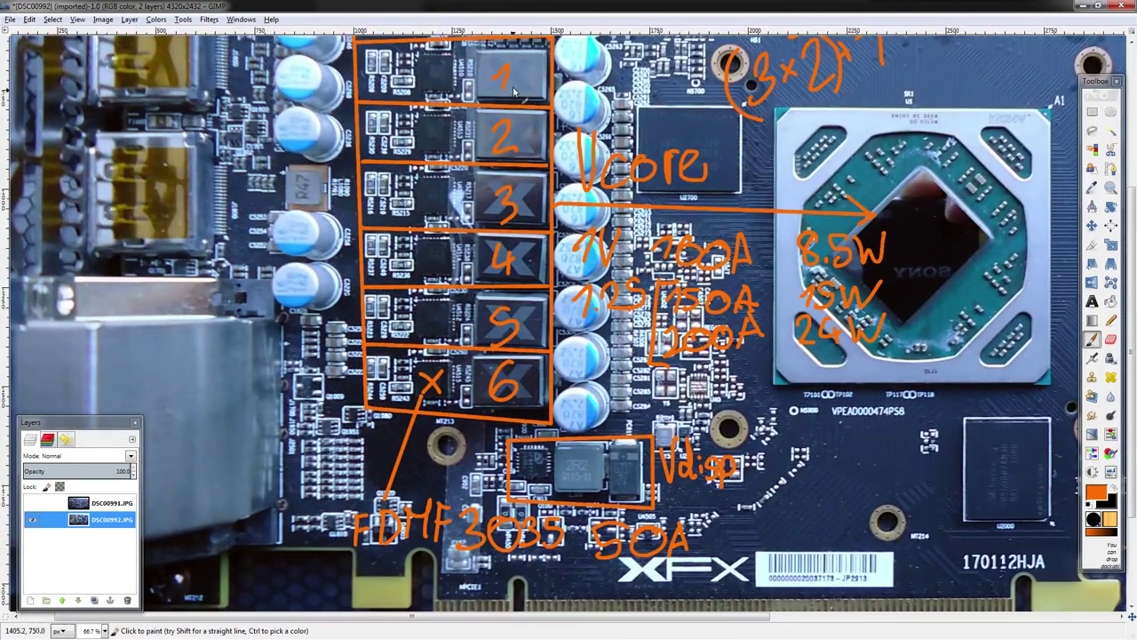
left_click_drag(666, 281, 613, 331)
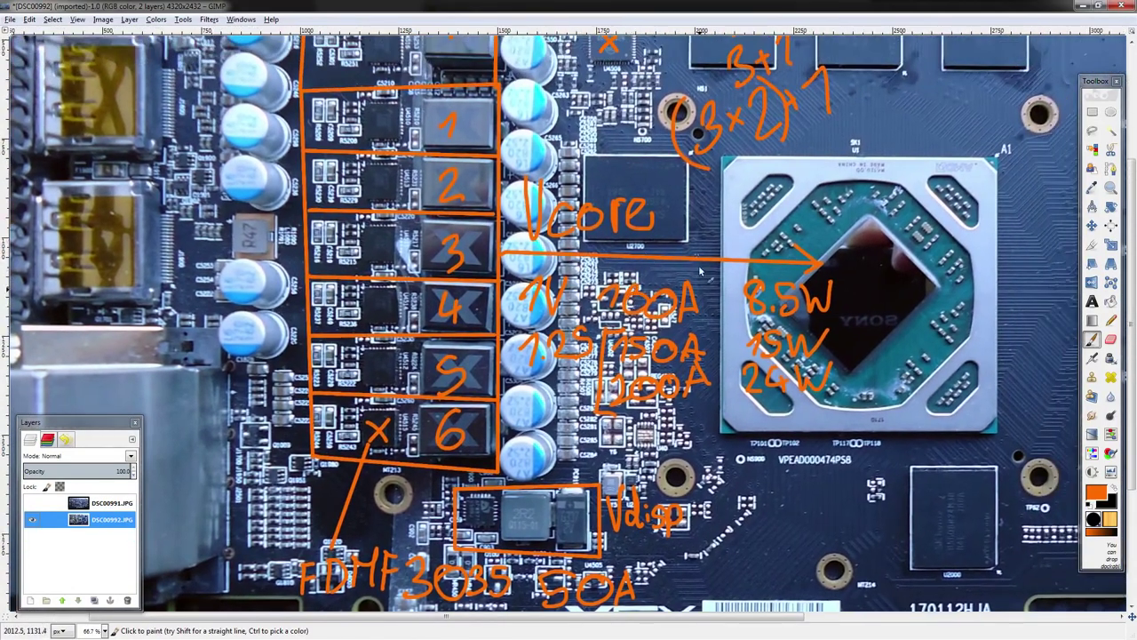
left_click_drag(851, 350, 760, 345)
key("ctrl+z")
left_click_drag(711, 288, 688, 260)
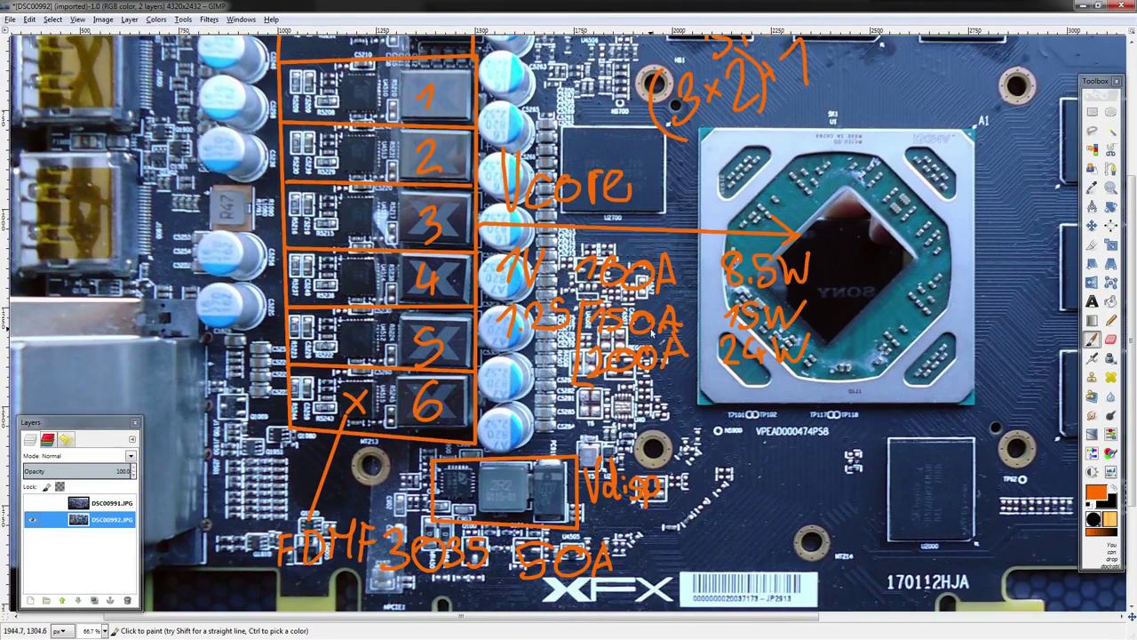
- Handwrite 1.5V and 250 in a row beneath the 200A note, beside phase 6, undoing the circle around the 1.5V
mouse_move(495, 414)
left_mouse_down()
mouse_move(491, 427)
mouse_move(524, 425)
left_mouse_up()
left_click(516, 424)
mouse_move(530, 399)
left_mouse_down()
mouse_move(569, 397)
mouse_move(470, 428)
mouse_move(488, 393)
left_mouse_up()
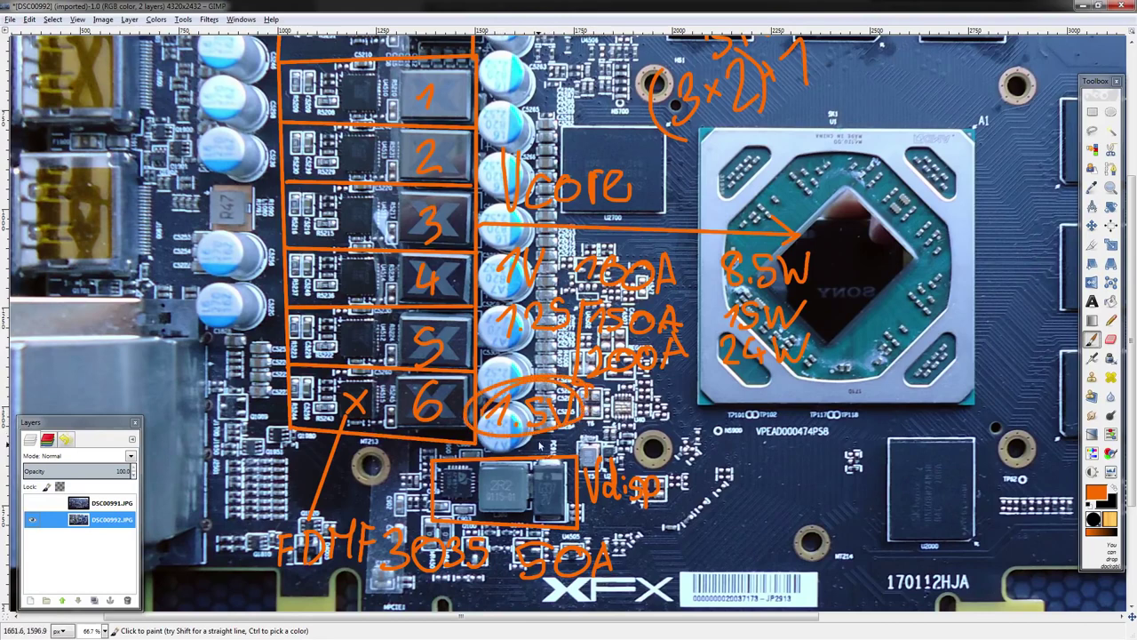
key("ctrl+z")
key("ctrl+z")
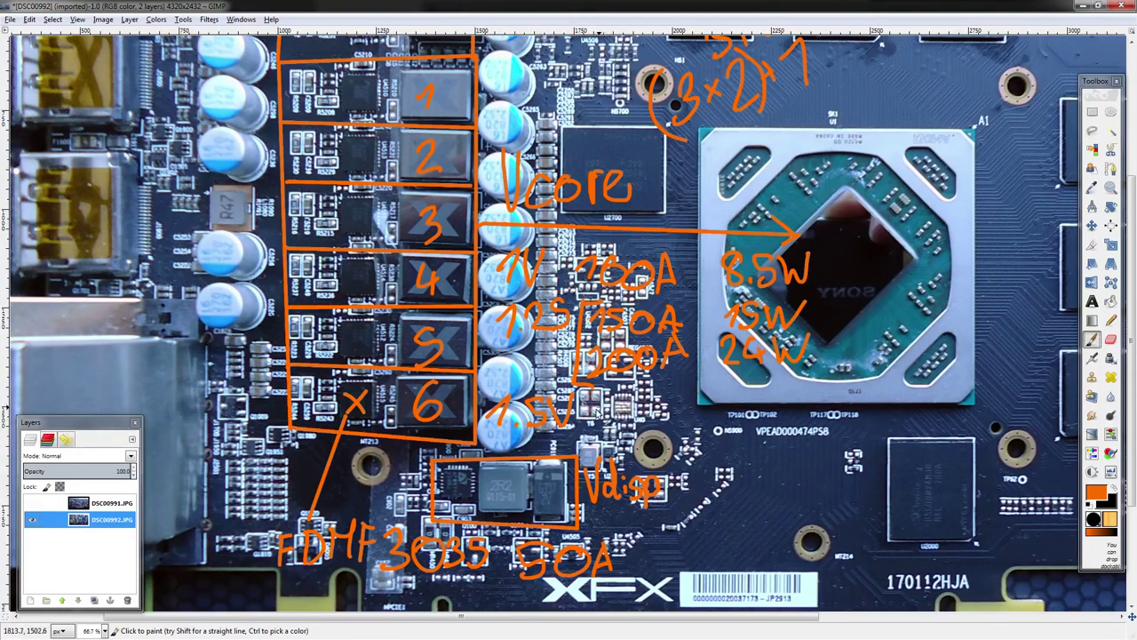
mouse_move(592, 403)
left_mouse_down()
mouse_move(613, 422)
mouse_move(628, 405)
mouse_move(624, 420)
mouse_move(665, 396)
left_mouse_up()
scroll(662, 417, "up", 3)
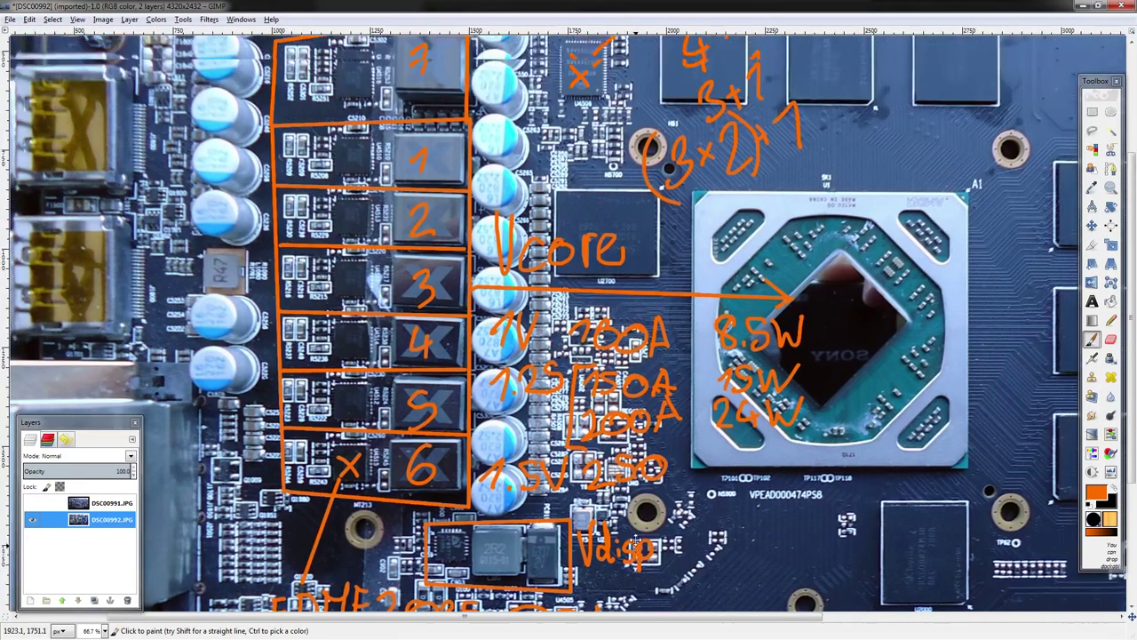
- Handwrite 1V, a right-pointing arrow and 1.5V across the PCIe edge connector, with 10% beneath the arrow
scroll(348, 351, "down", 10)
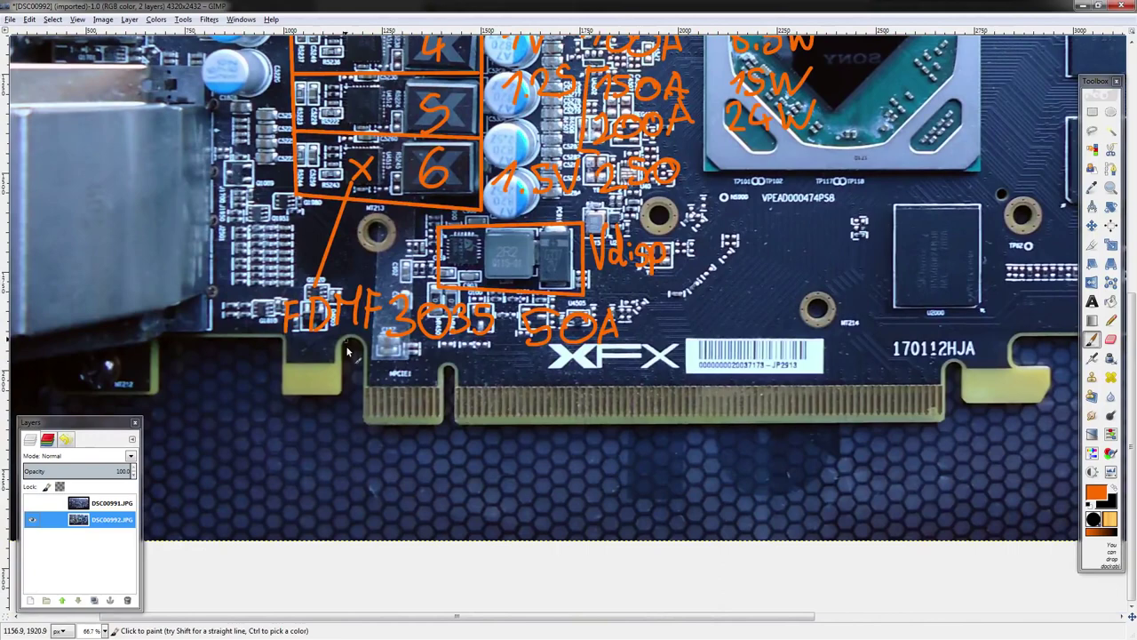
scroll(818, 399, "left", 2)
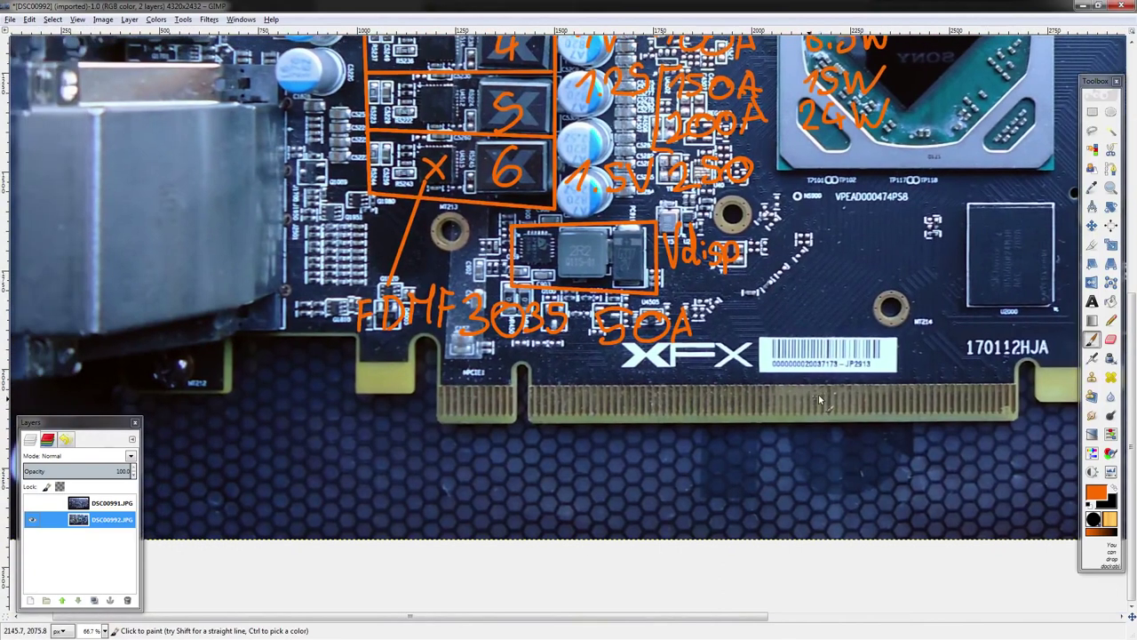
mouse_move(366, 404)
left_mouse_down()
mouse_move(379, 411)
mouse_move(407, 384)
mouse_move(548, 414)
left_mouse_up()
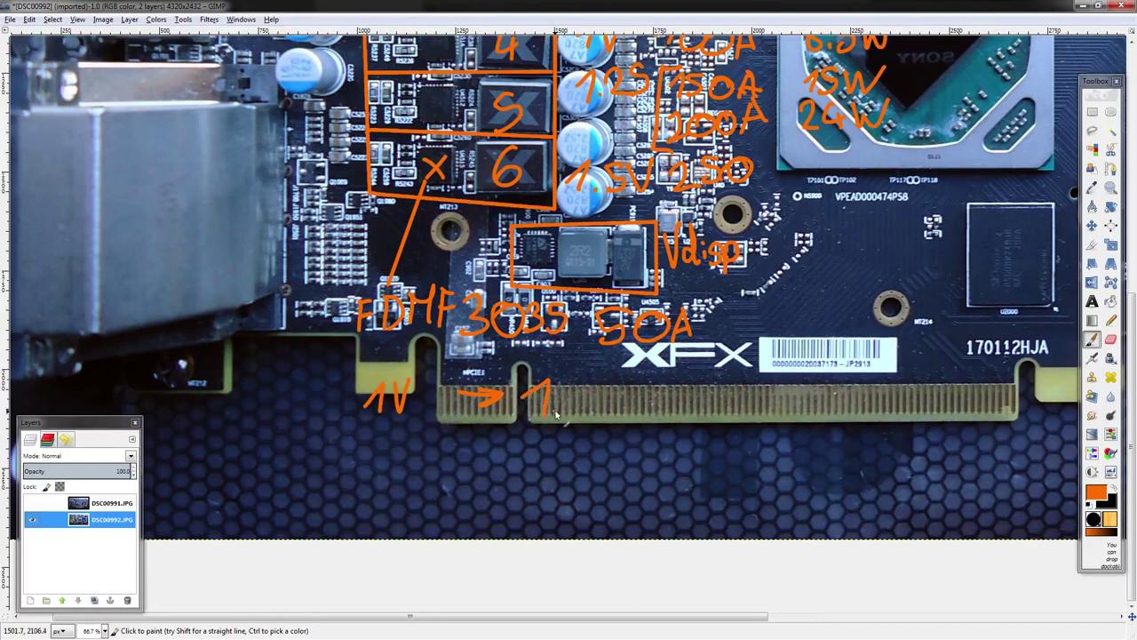
left_click(557, 408)
left_click_drag(590, 381, 576, 417)
mouse_move(599, 383)
left_mouse_down()
mouse_move(606, 409)
mouse_move(626, 382)
left_mouse_up()
mouse_move(455, 451)
left_mouse_down()
mouse_move(447, 458)
mouse_move(488, 451)
left_mouse_up()
mouse_move(524, 444)
left_mouse_down()
mouse_move(502, 472)
mouse_move(507, 444)
mouse_move(533, 476)
mouse_move(459, 531)
left_mouse_up()
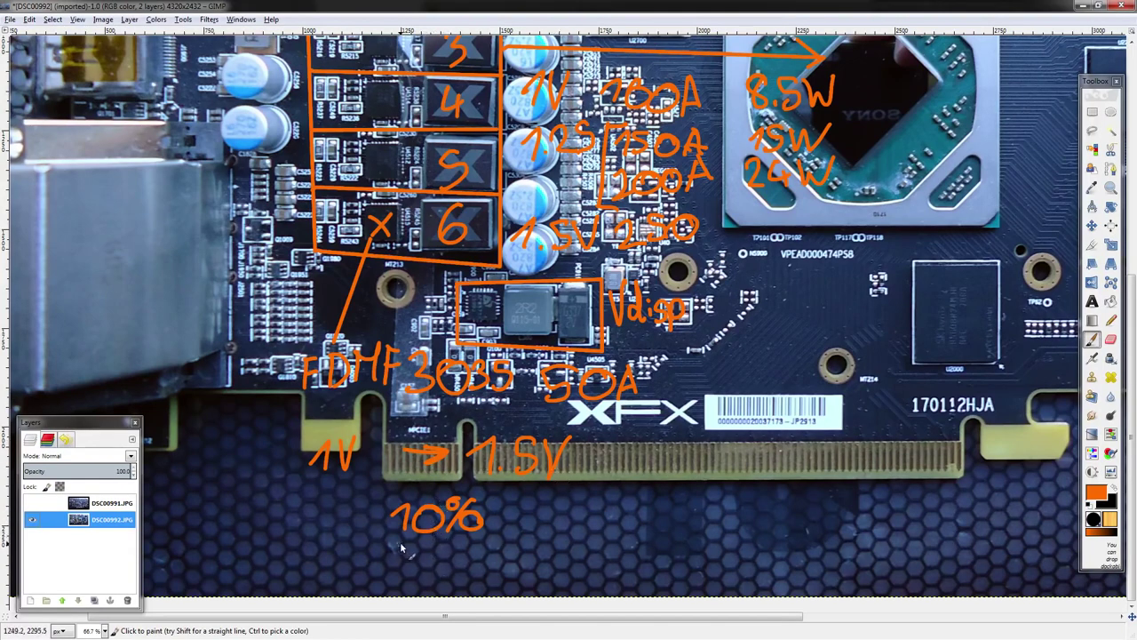
left_click_drag(389, 552, 397, 563)
mouse_move(430, 540)
left_mouse_down()
mouse_move(413, 563)
mouse_move(439, 561)
mouse_move(439, 542)
mouse_move(465, 560)
left_mouse_up()
left_click_drag(387, 578, 412, 588)
mouse_move(420, 569)
left_mouse_down()
mouse_move(411, 582)
mouse_move(439, 575)
left_mouse_up()
mouse_move(460, 562)
left_mouse_down()
mouse_move(444, 594)
mouse_move(456, 590)
left_mouse_up()
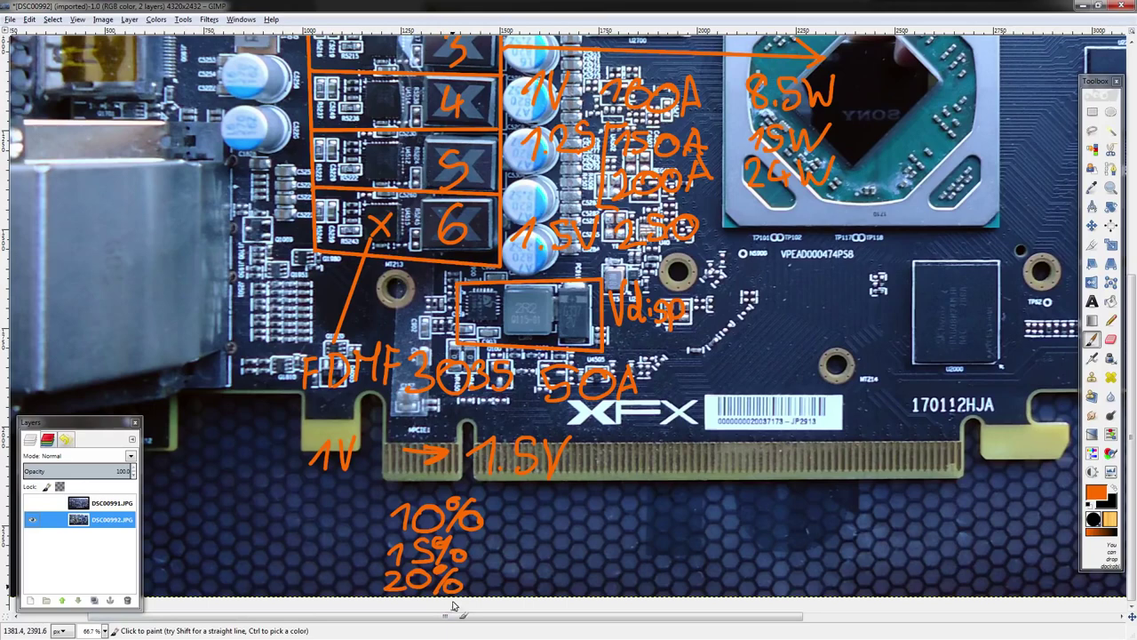
key("ctrl+z")
key("ctrl+z")
key("ctrl+z")
key("ctrl+z")
key("ctrl+z")
key("ctrl+z")
key("ctrl+z")
key("ctrl+z")
key("ctrl+z")
key("ctrl+z")
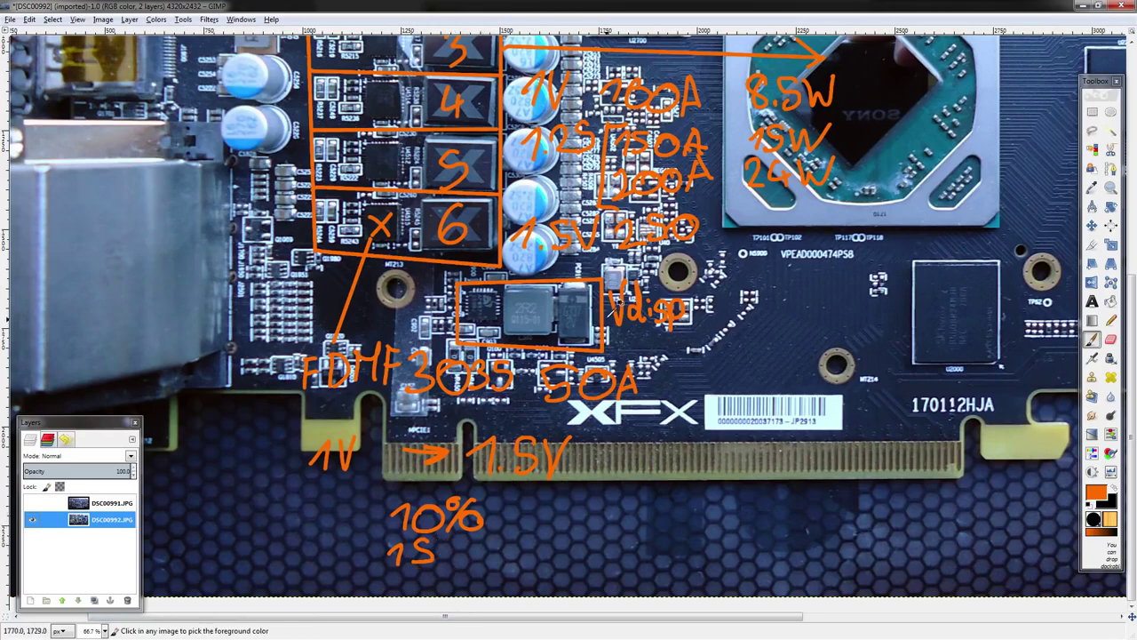
- Handwrite 300 beneath the 250 and add the unit A to both numbers
mouse_move(611, 290)
left_mouse_down()
mouse_move(573, 360)
mouse_move(595, 336)
mouse_move(583, 346)
left_mouse_up()
mouse_move(620, 324)
left_mouse_down()
mouse_move(610, 342)
mouse_move(620, 325)
left_mouse_up()
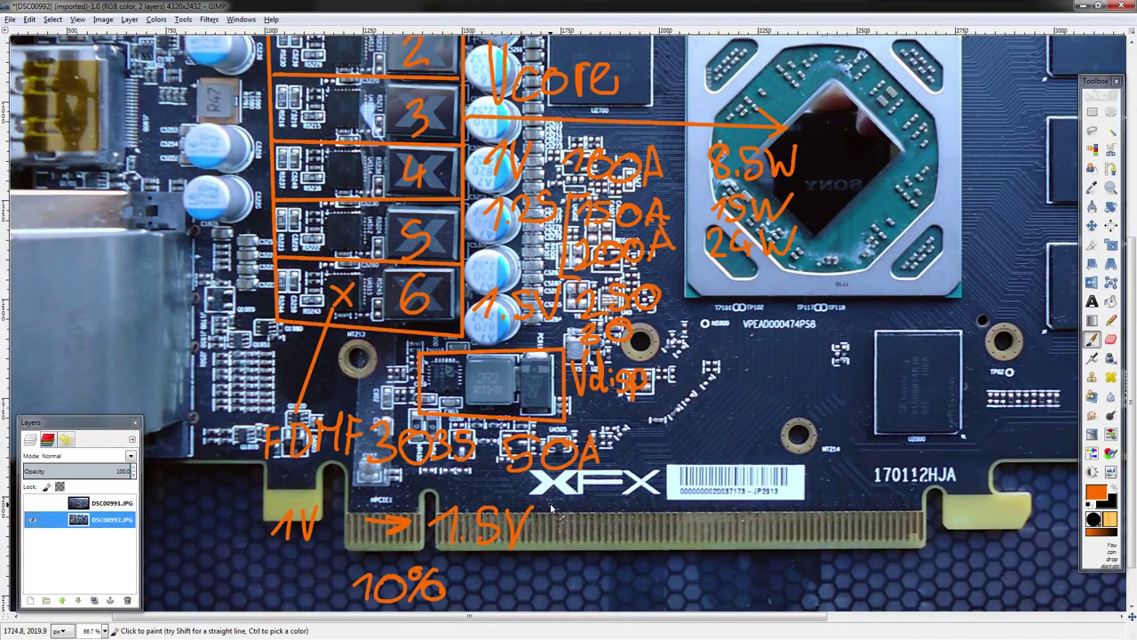
scroll(586, 293, "up", 2)
mouse_move(626, 366)
left_mouse_down()
mouse_move(656, 355)
mouse_move(665, 384)
left_mouse_up()
mouse_move(651, 342)
left_mouse_down()
mouse_move(662, 313)
mouse_move(674, 342)
left_mouse_up()
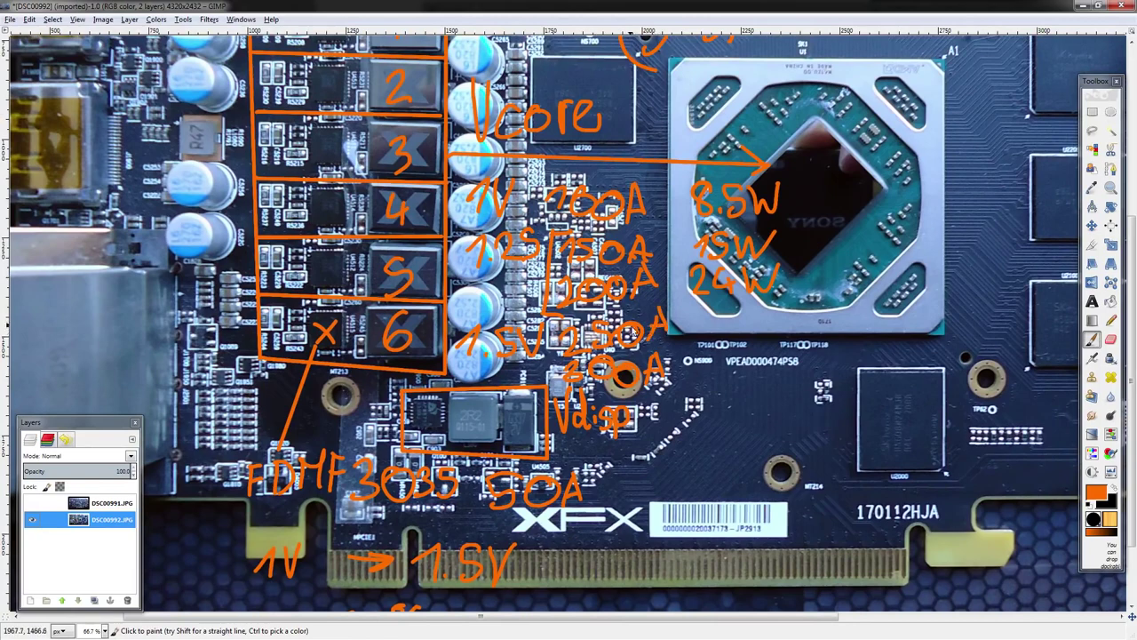
- Handwrite 36W in the 250A row beneath the 24W note, undoing the circle drawn around the 1.5V
scroll(623, 364, "up", 1)
scroll(624, 352, "up", 1)
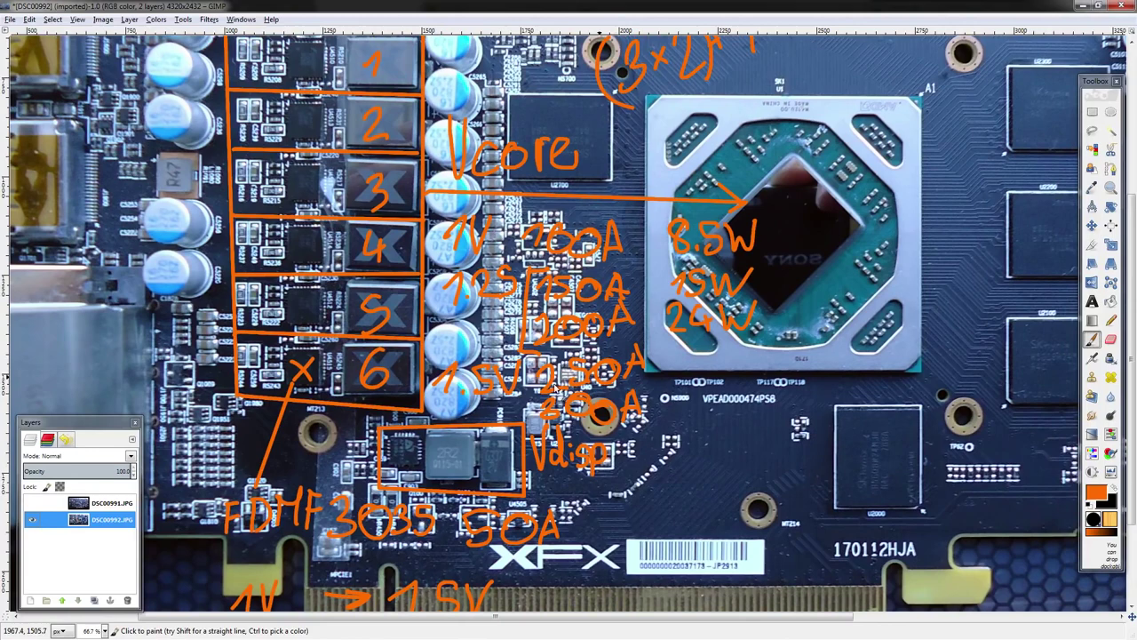
mouse_move(689, 355)
left_mouse_down()
mouse_move(701, 350)
mouse_move(743, 382)
mouse_move(773, 355)
left_mouse_up()
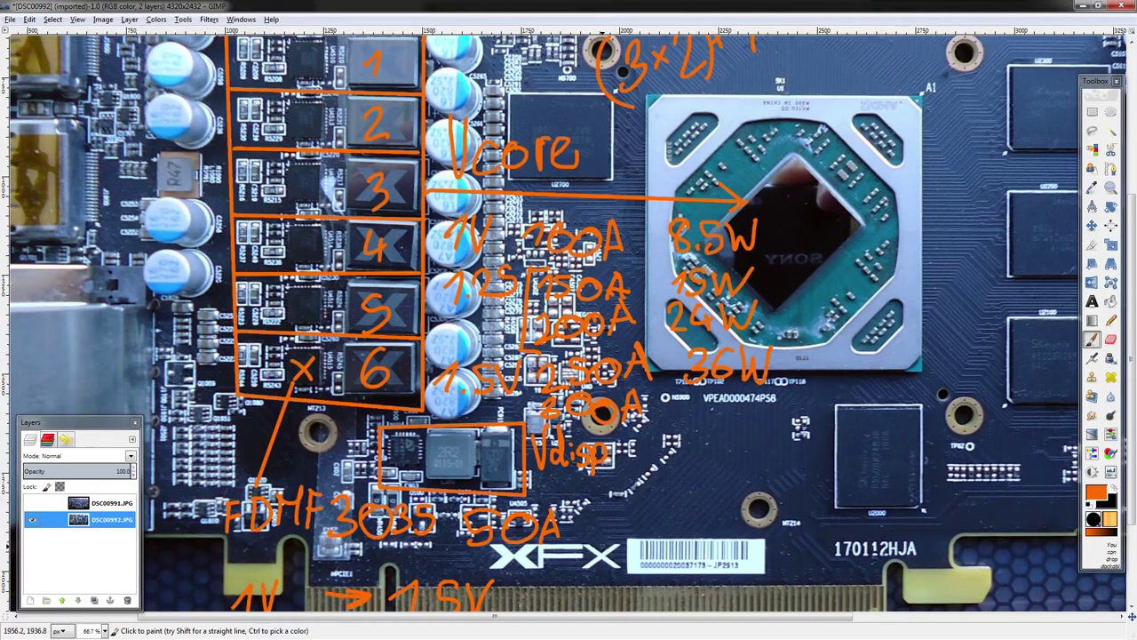
left_click_drag(602, 547, 592, 548)
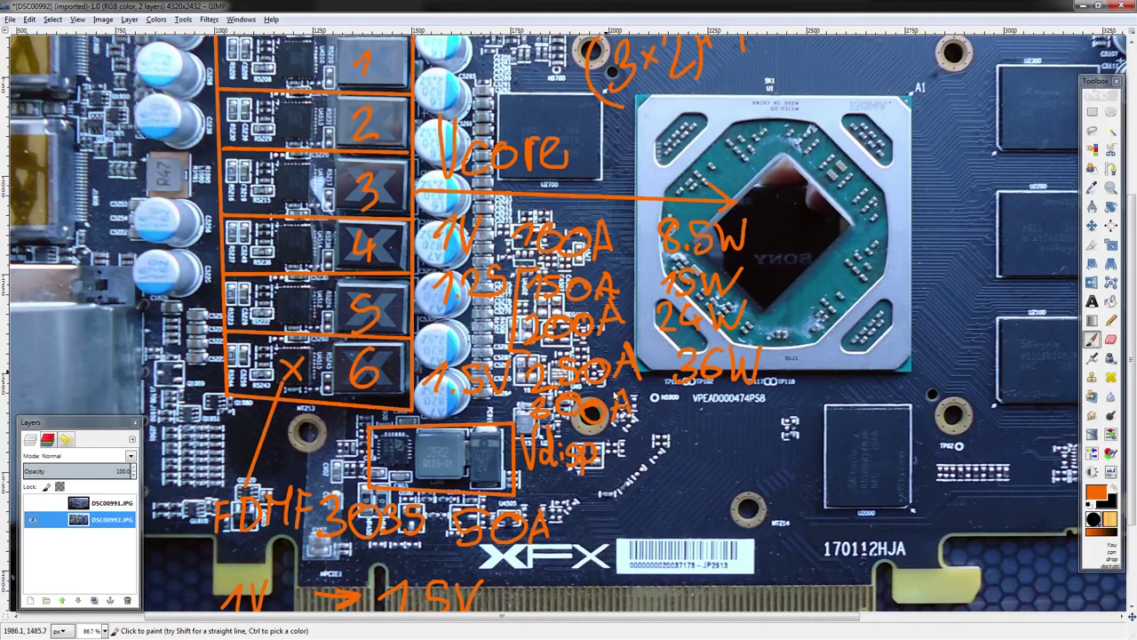
left_click_drag(510, 348, 474, 415)
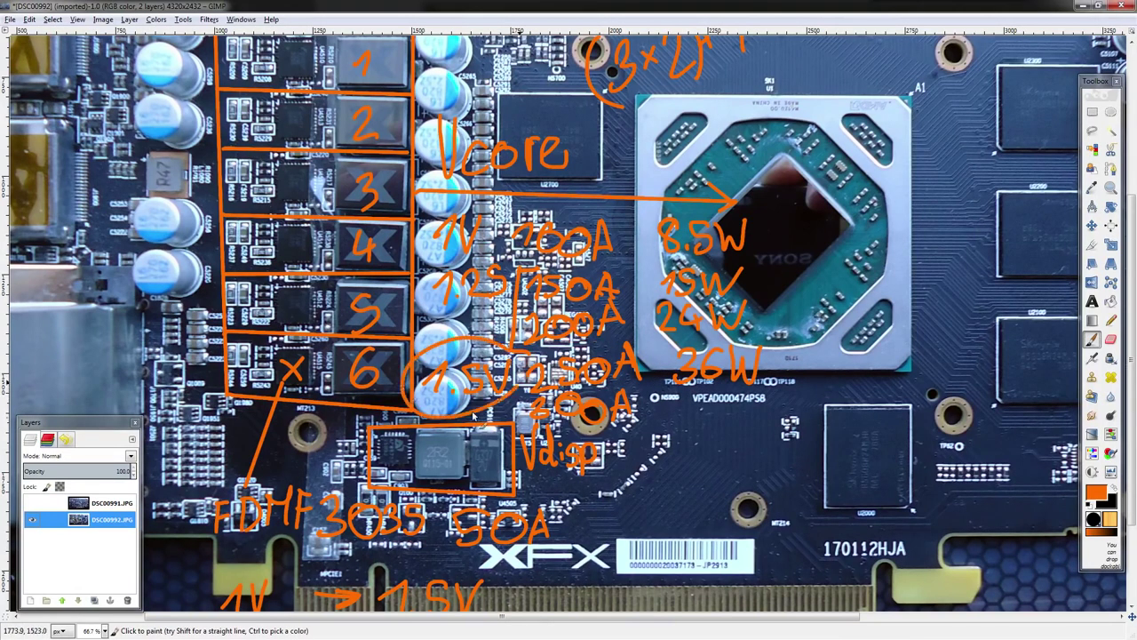
key("ctrl+z")
left_click_drag(668, 384, 769, 381)
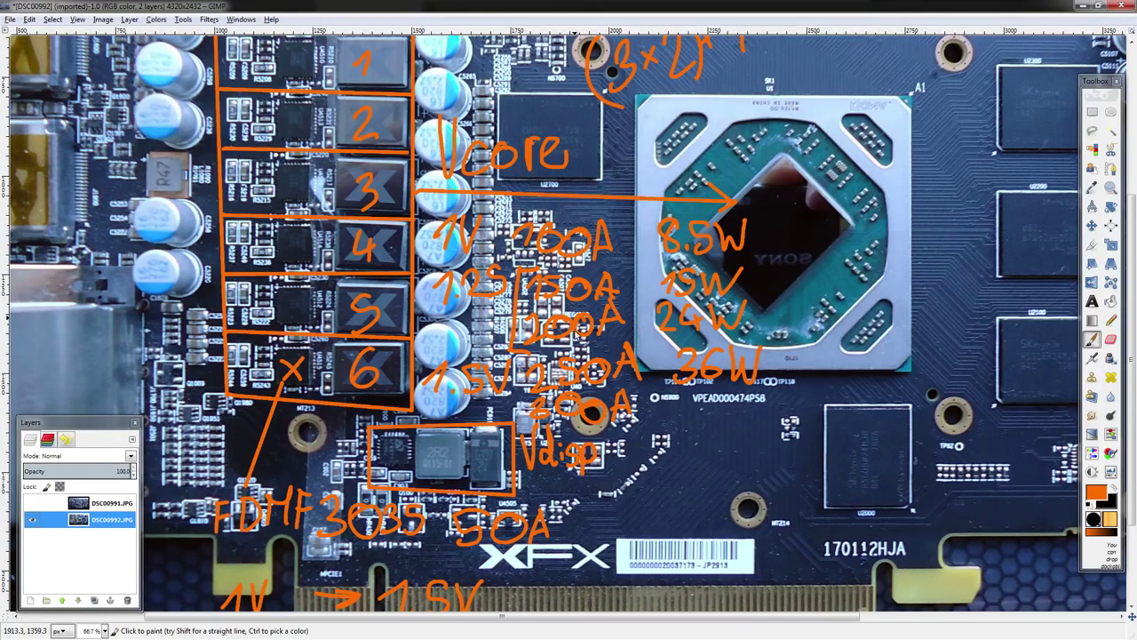
left_click_drag(578, 399, 651, 151)
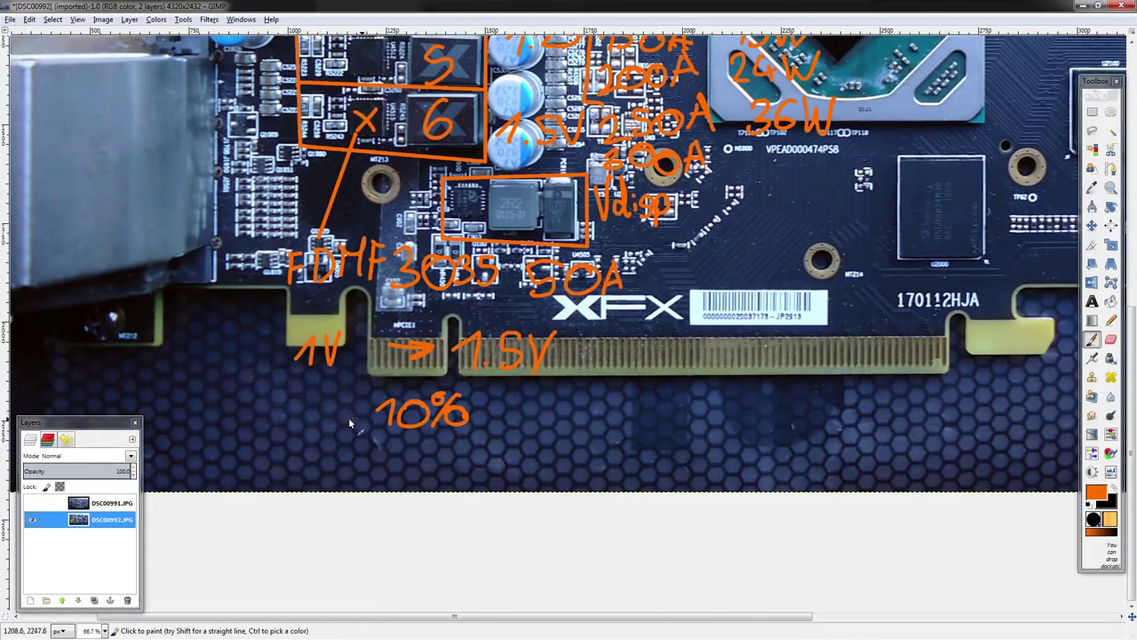
- Handwrite 56W beneath the 36W, in the 300A row, undoing the circles drawn around the wattage notes
scroll(505, 479, "up", 2)
scroll(505, 479, "right", 1)
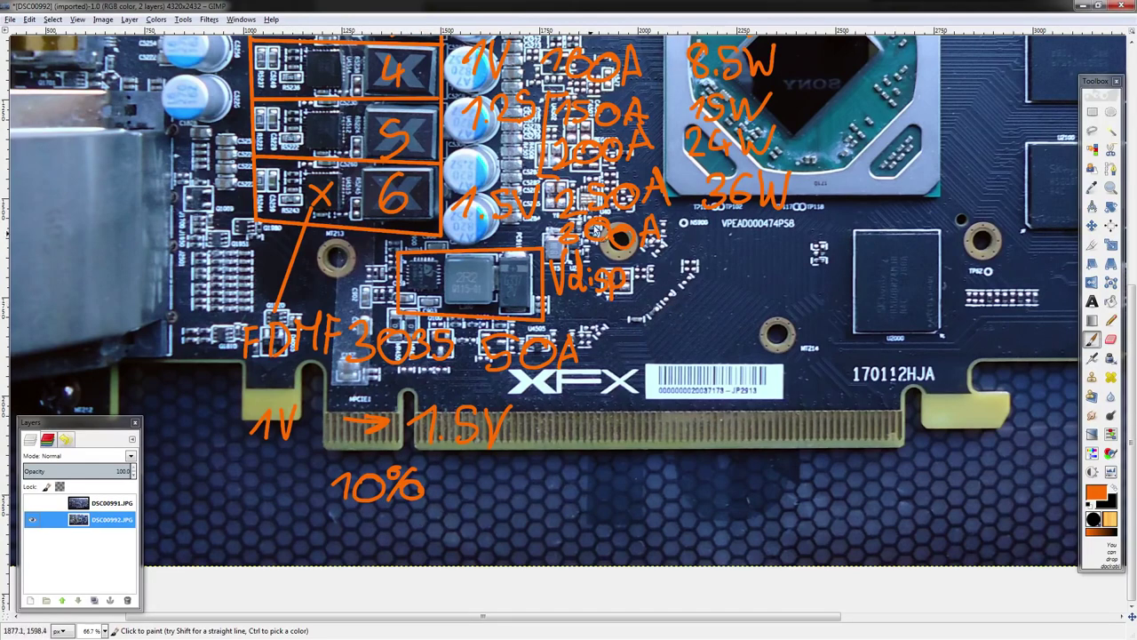
scroll(595, 229, "up", 2)
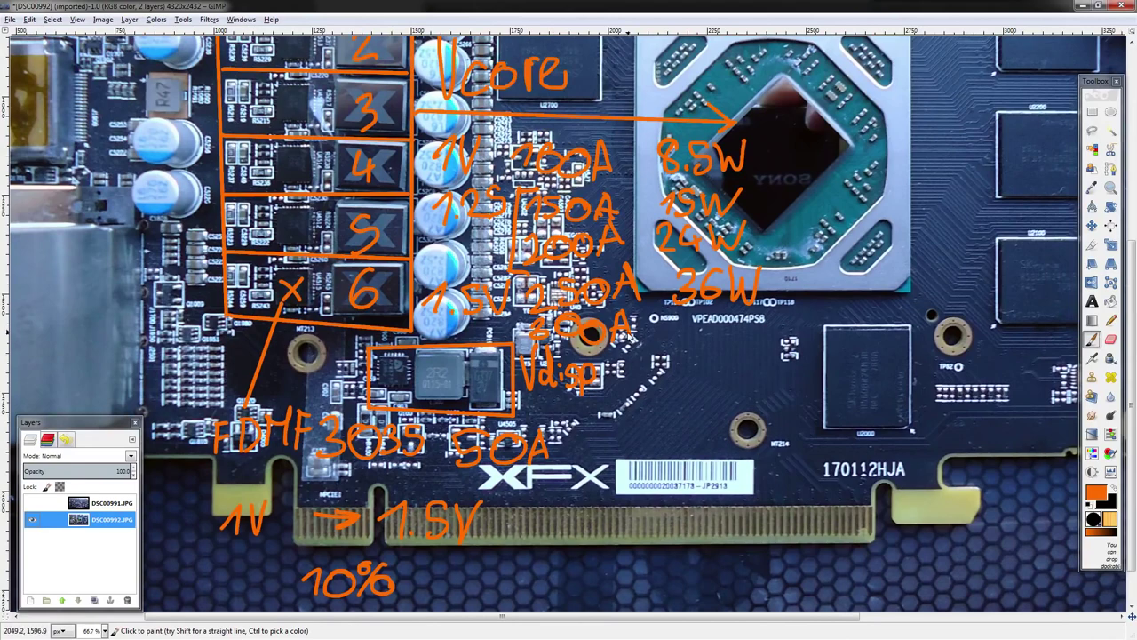
left_click_drag(674, 314, 654, 348)
mouse_move(708, 317)
left_mouse_down()
mouse_move(695, 336)
mouse_move(735, 349)
mouse_move(760, 321)
mouse_move(760, 360)
mouse_move(755, 316)
left_mouse_up()
scroll(715, 374, "up", 1)
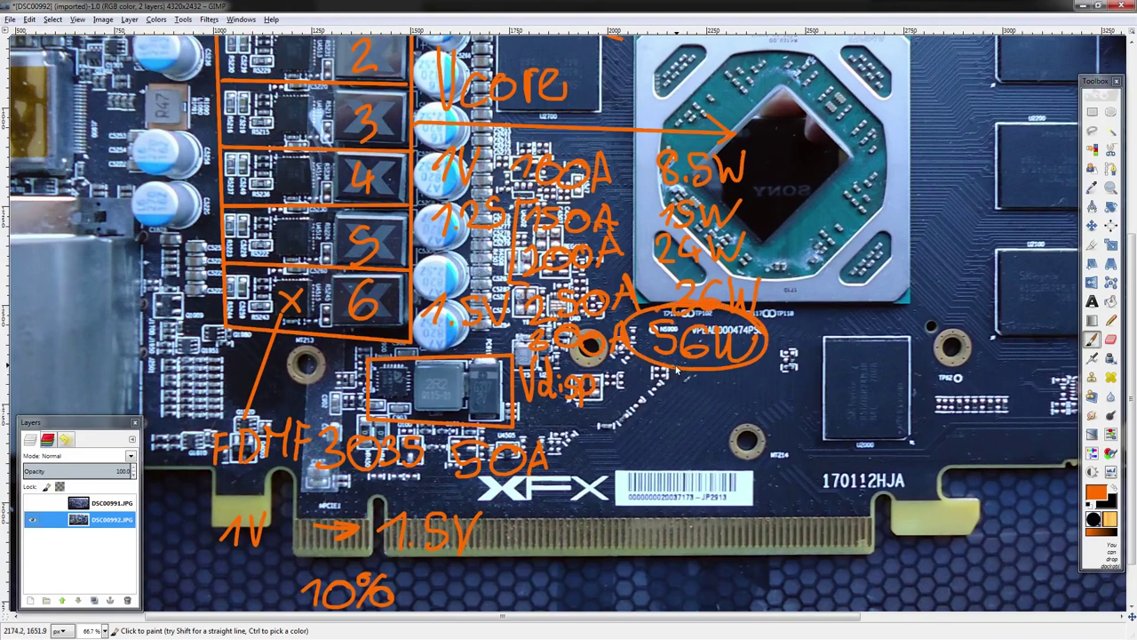
key("ctrl+z")
mouse_move(774, 272)
left_mouse_down()
mouse_move(791, 297)
mouse_move(656, 273)
left_mouse_up()
key("ctrl+z")
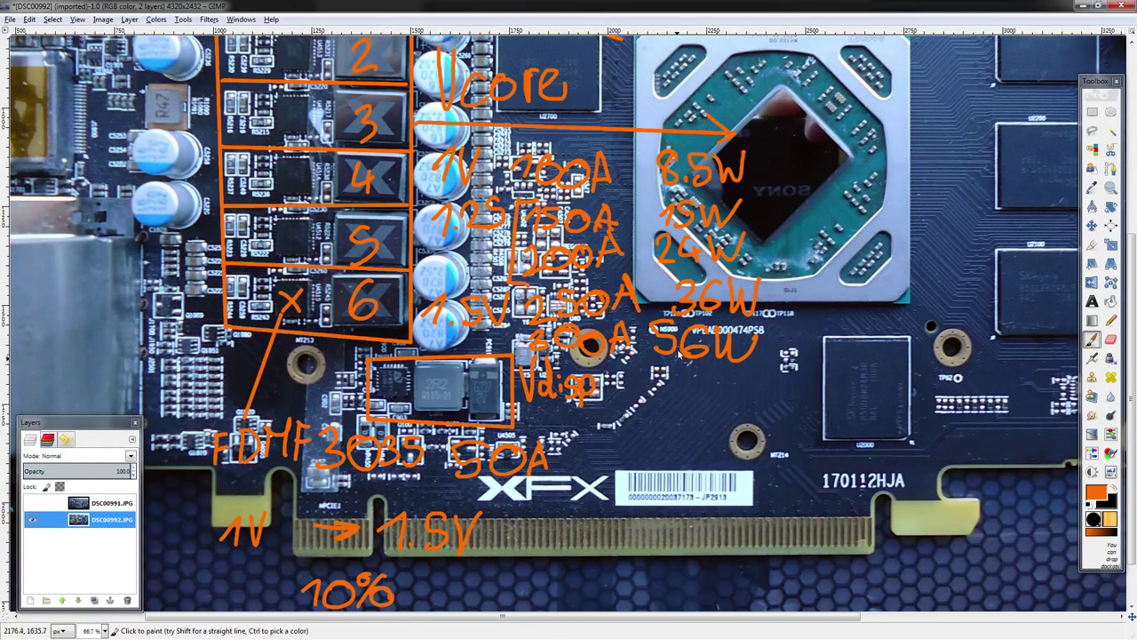
left_click_drag(658, 312, 632, 375)
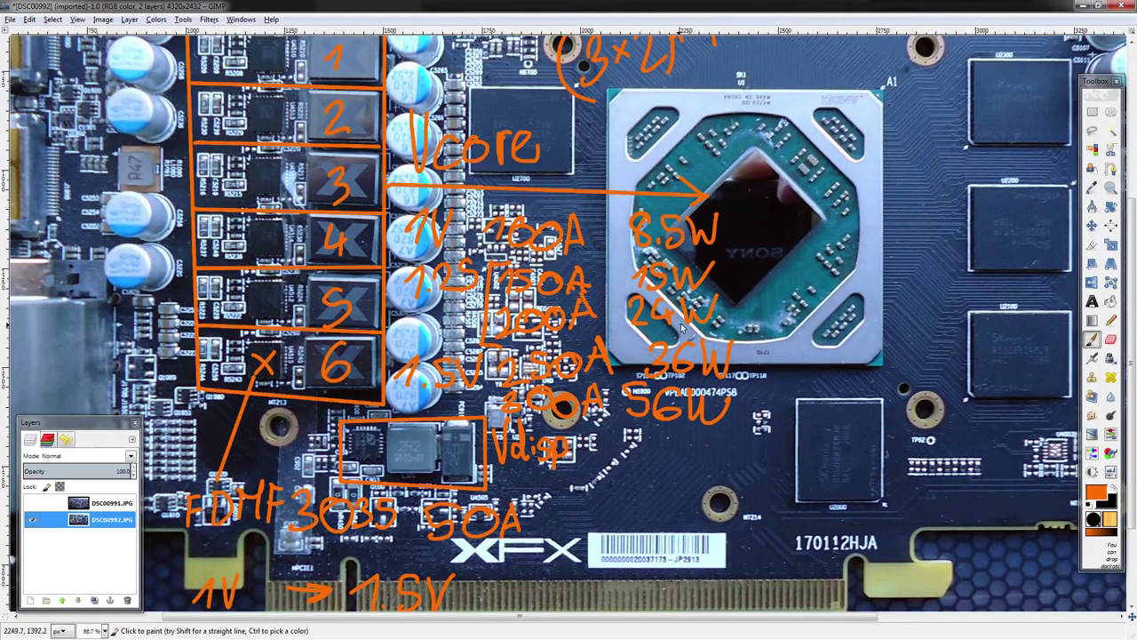
left_click_drag(539, 189, 515, 261)
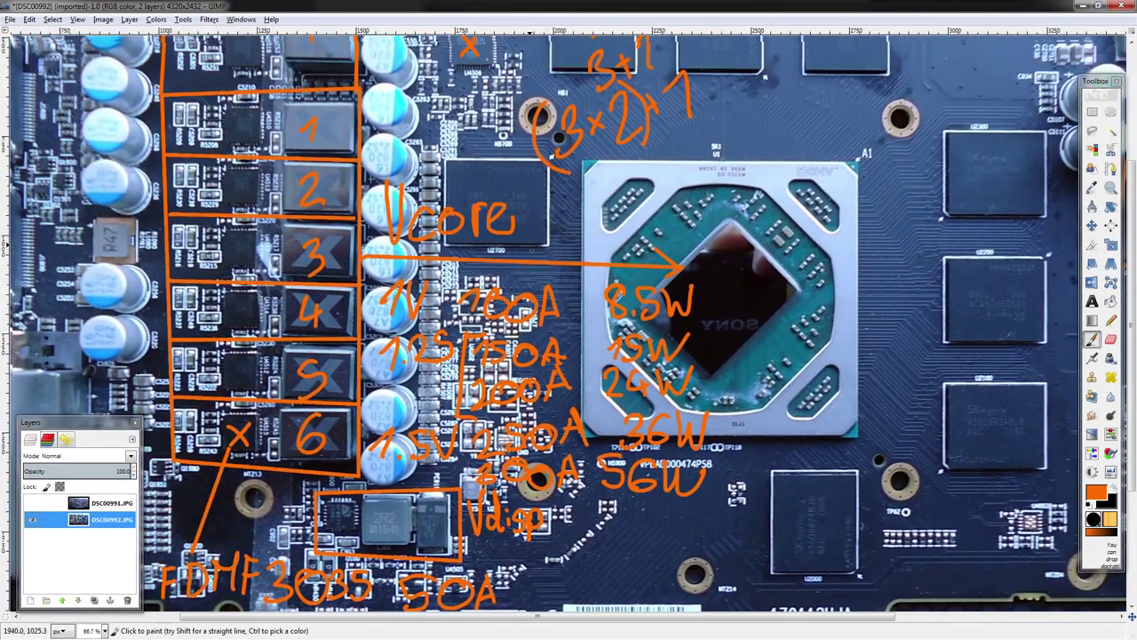
left_click_drag(569, 366, 608, 400)
scroll(612, 411, "up", 1)
scroll(612, 411, "down", 2)
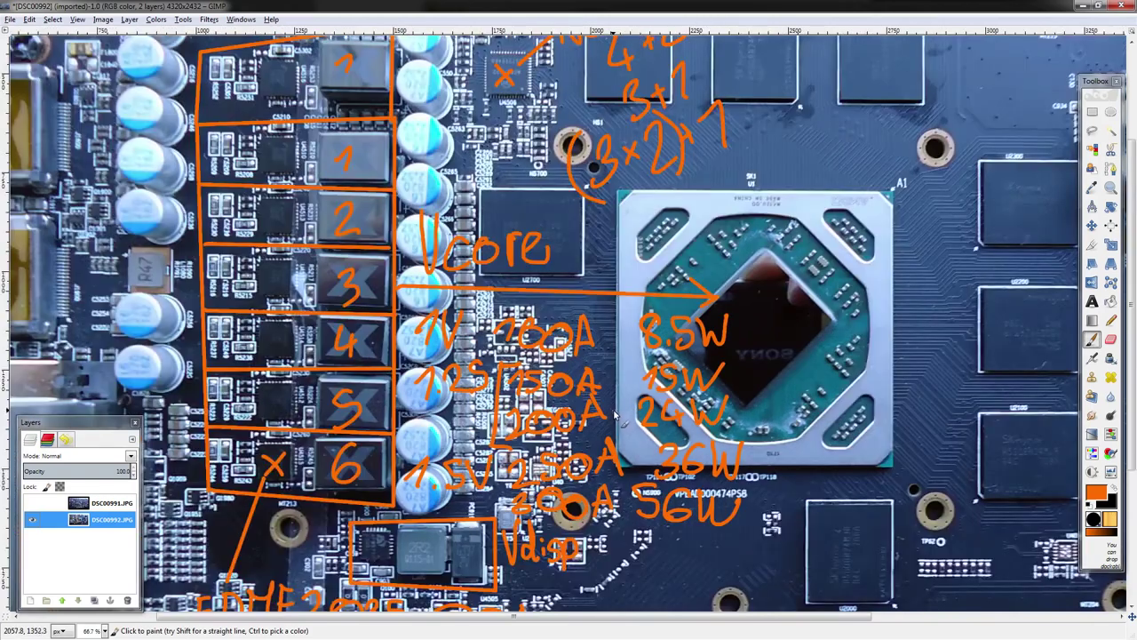
scroll(613, 414, "down", 2)
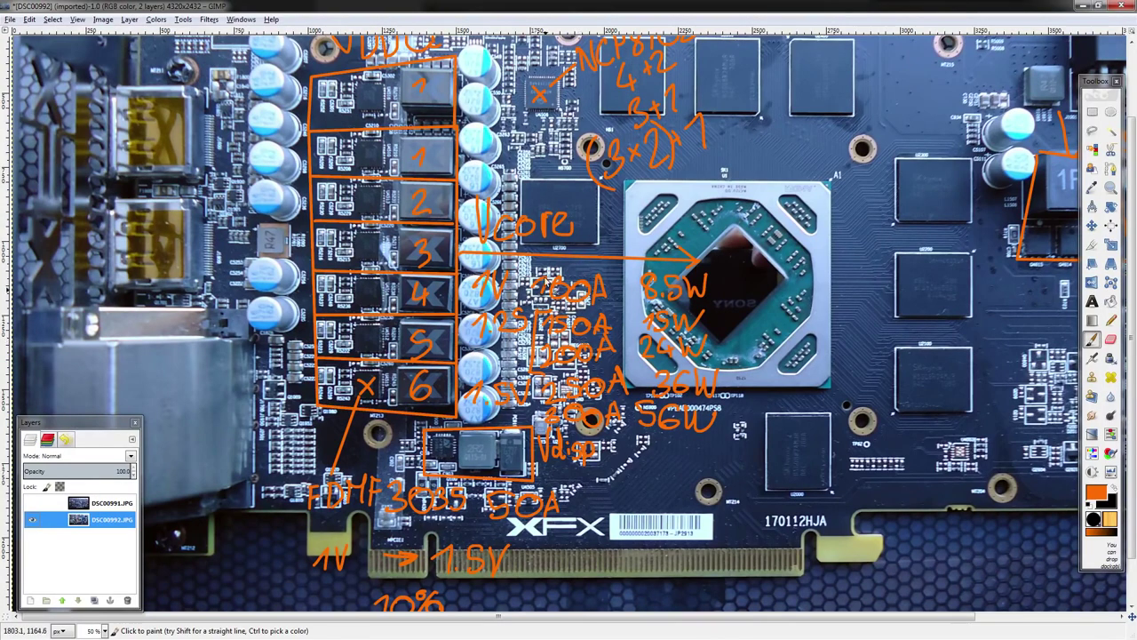
- Draw two circles around the 50A note beneath the Vdisp phase for emphasis
left_click_drag(557, 333, 603, 389)
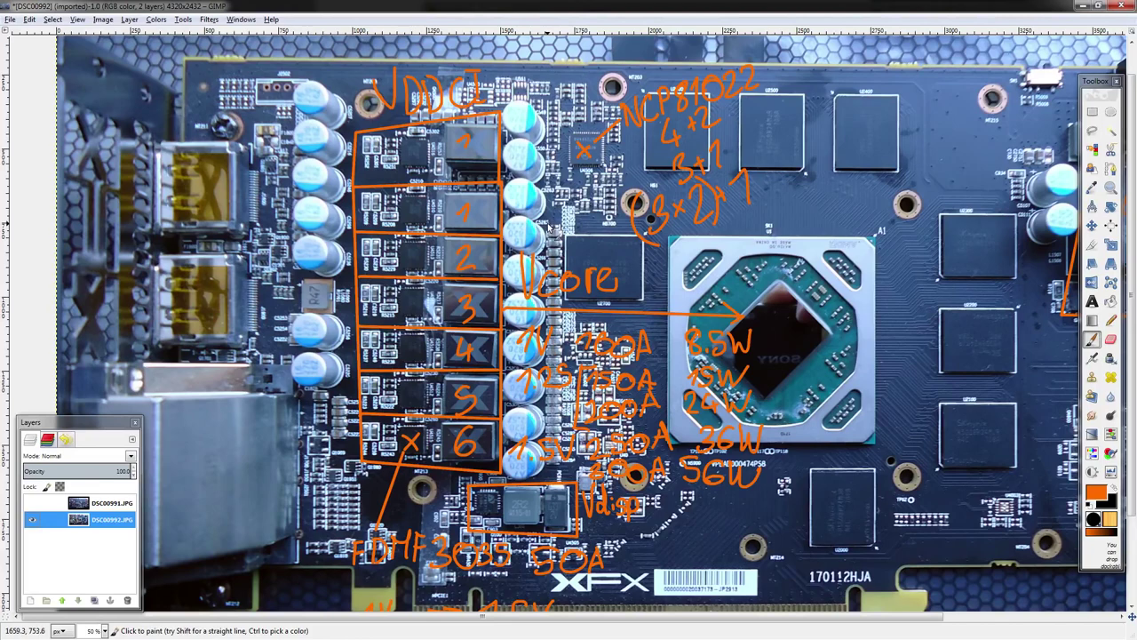
scroll(553, 233, "down", 5)
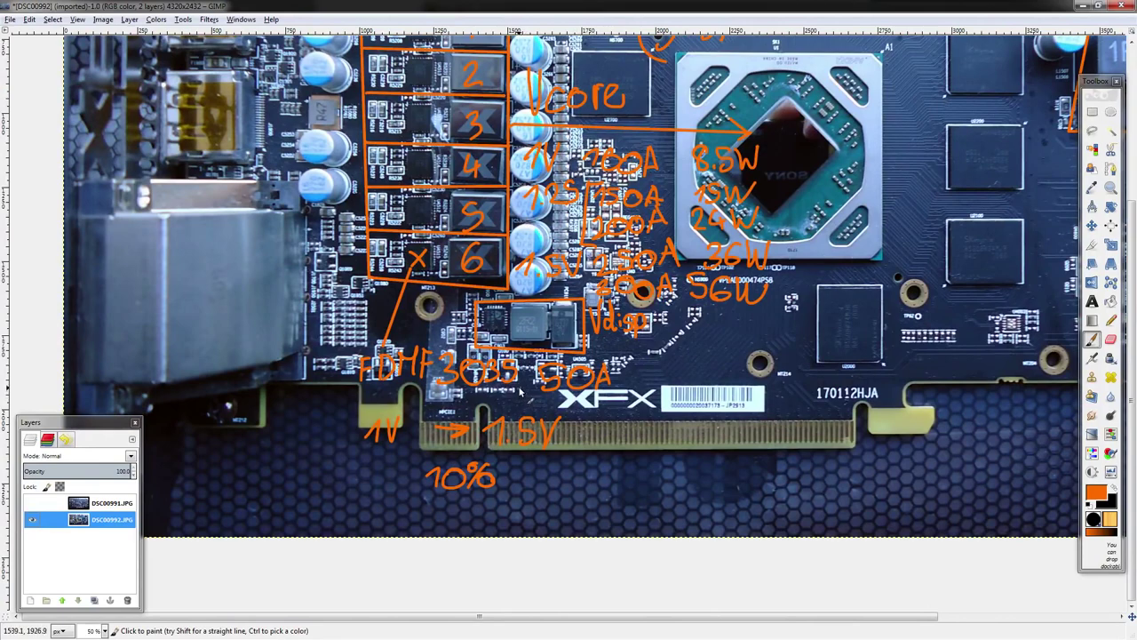
mouse_move(620, 364)
left_mouse_down()
mouse_move(568, 358)
mouse_move(612, 391)
mouse_move(624, 368)
left_mouse_up()
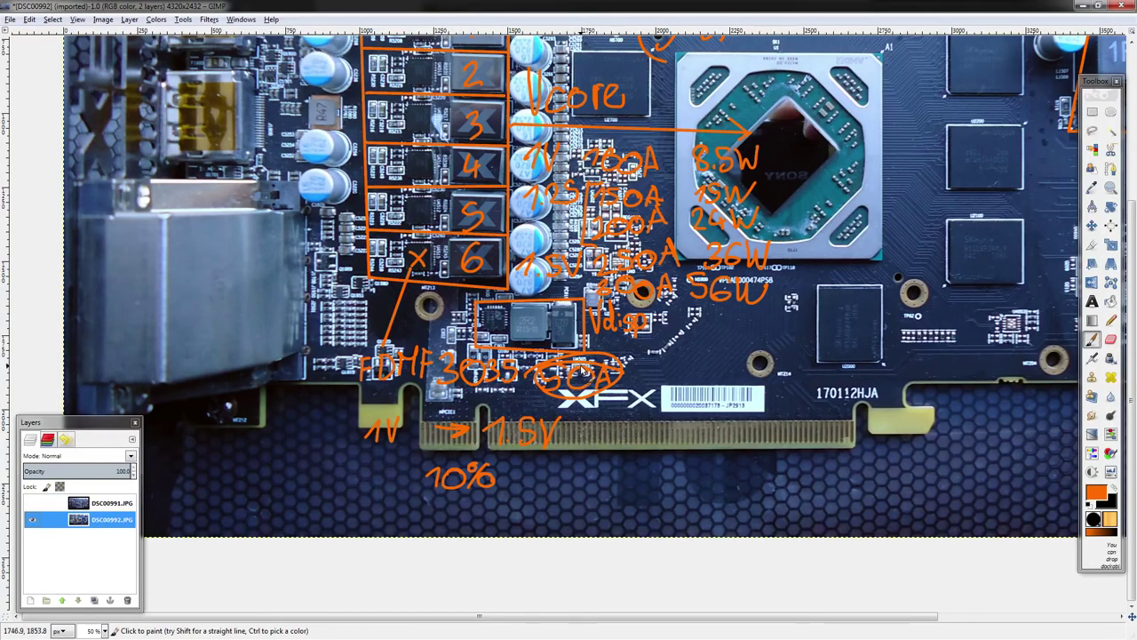
mouse_move(585, 385)
left_mouse_down()
mouse_move(530, 382)
mouse_move(597, 403)
left_mouse_up()
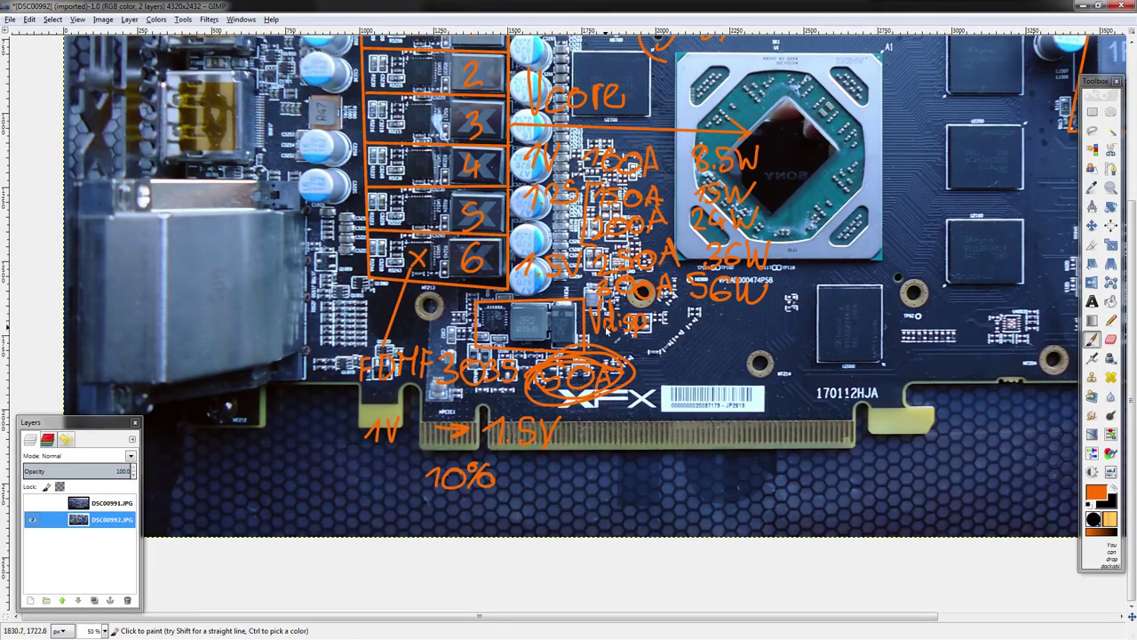
left_click_drag(609, 263, 617, 281)
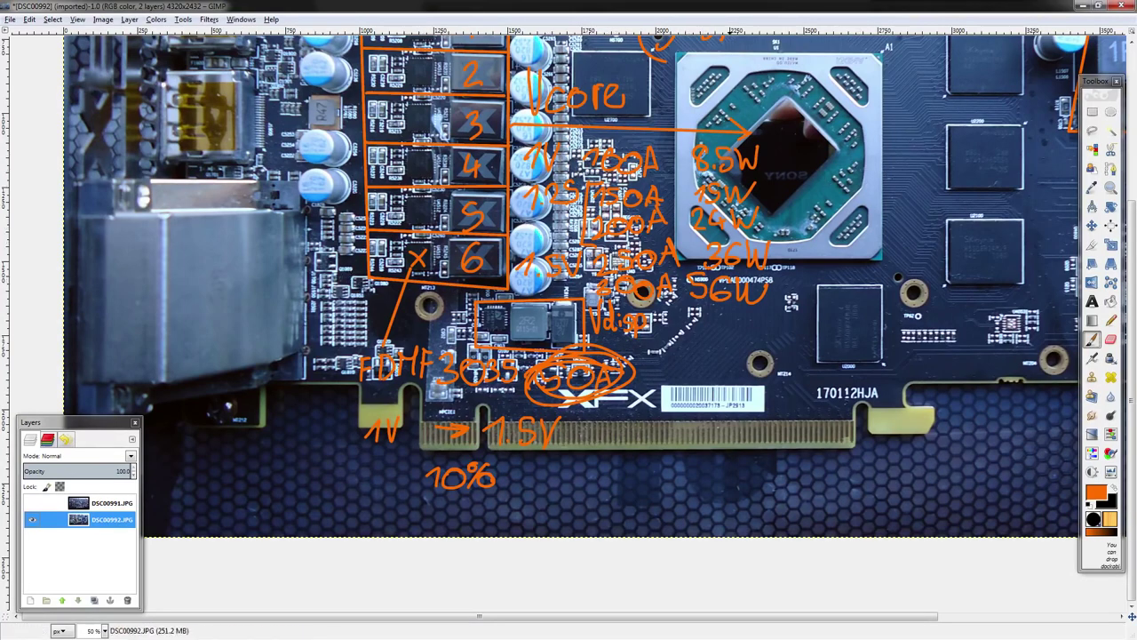
left_click_drag(771, 235, 758, 307)
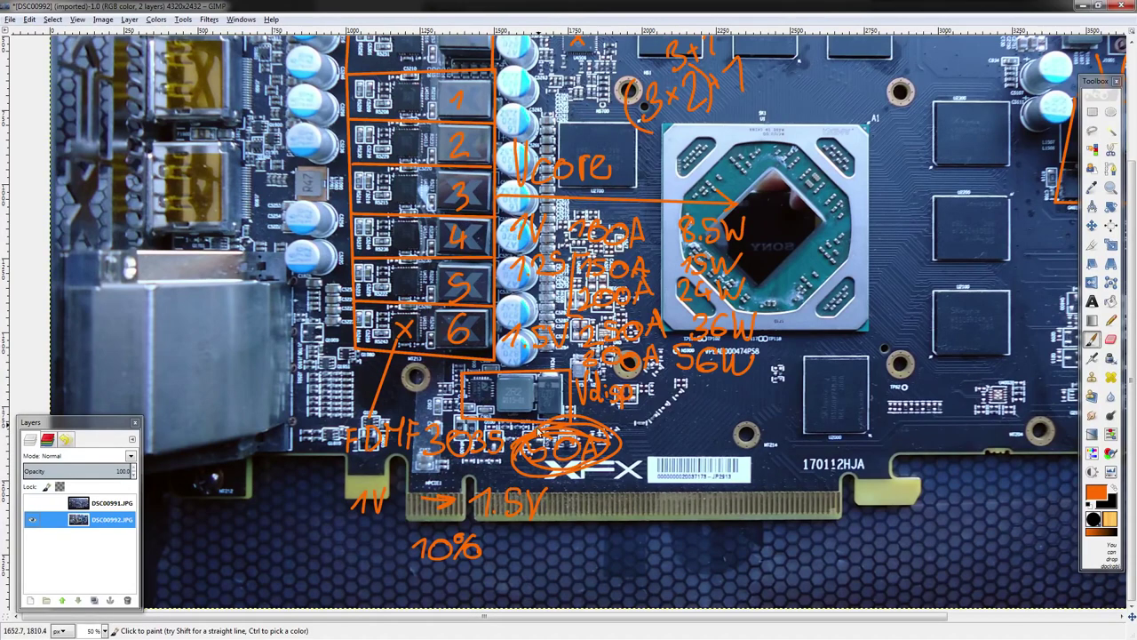
mouse_move(701, 343)
left_mouse_down()
mouse_move(675, 360)
mouse_move(784, 368)
left_mouse_up()
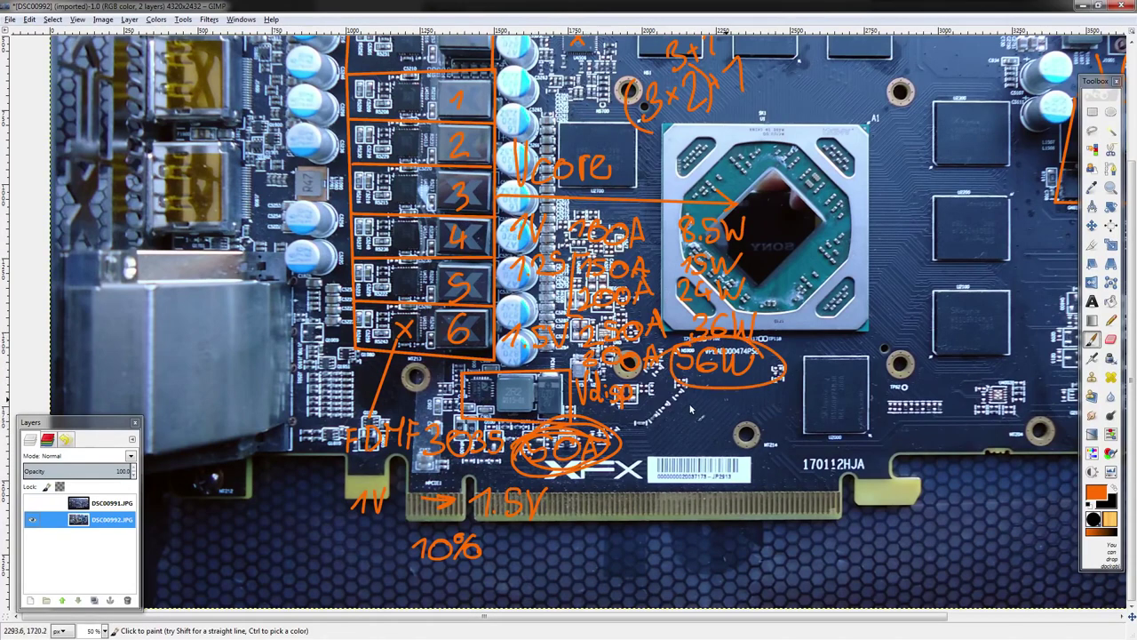
key("ctrl+z")
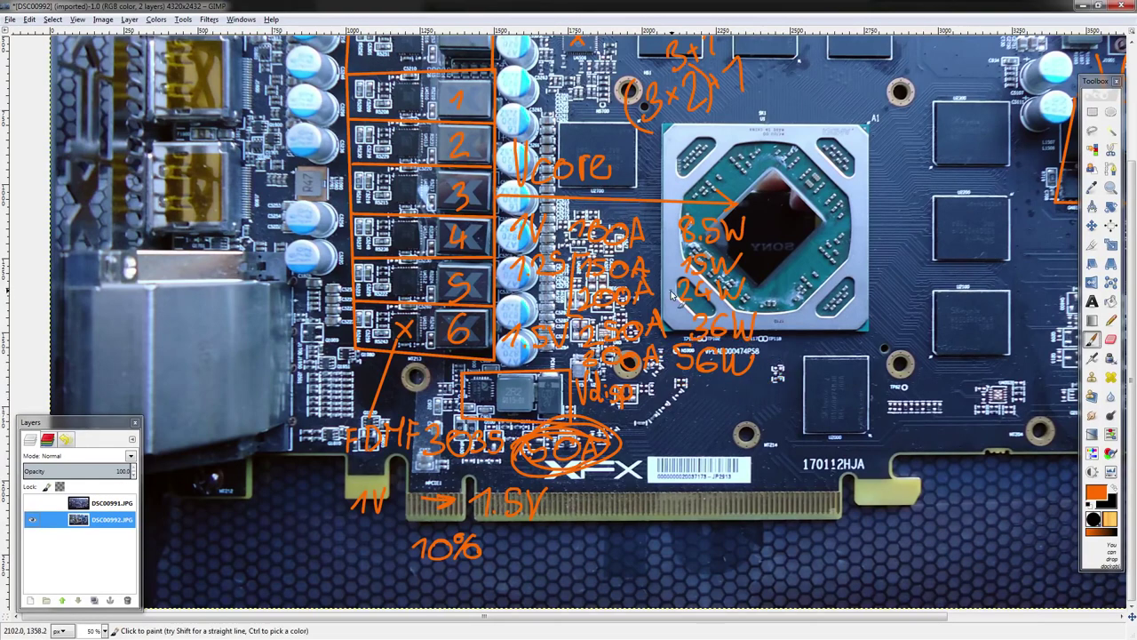
scroll(680, 400, "up", 2)
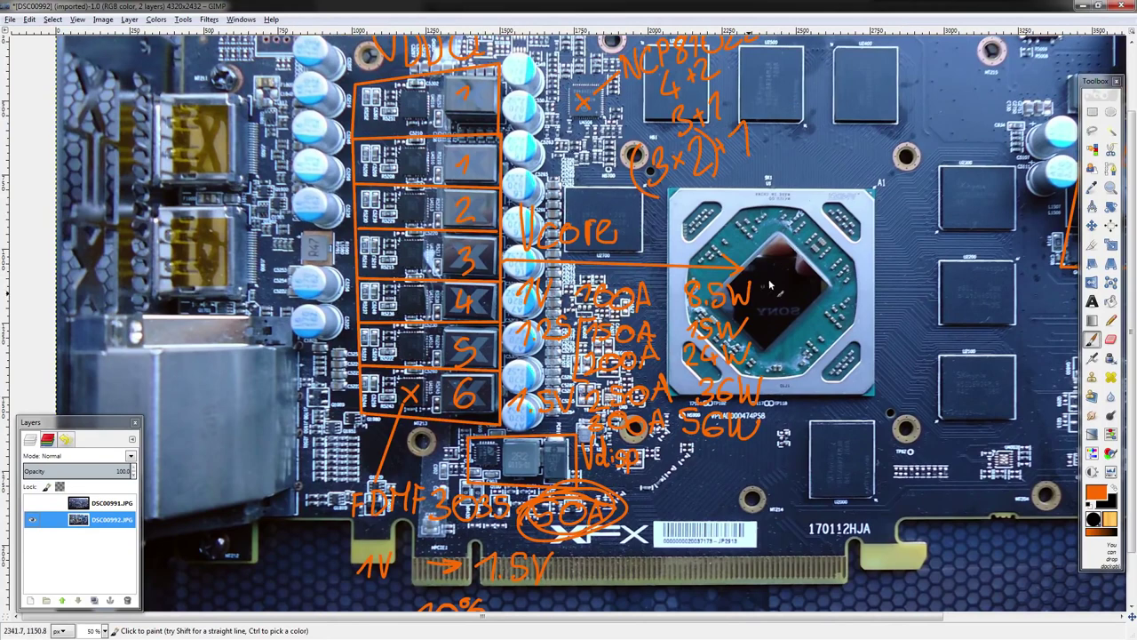
scroll(622, 177, "up", 1)
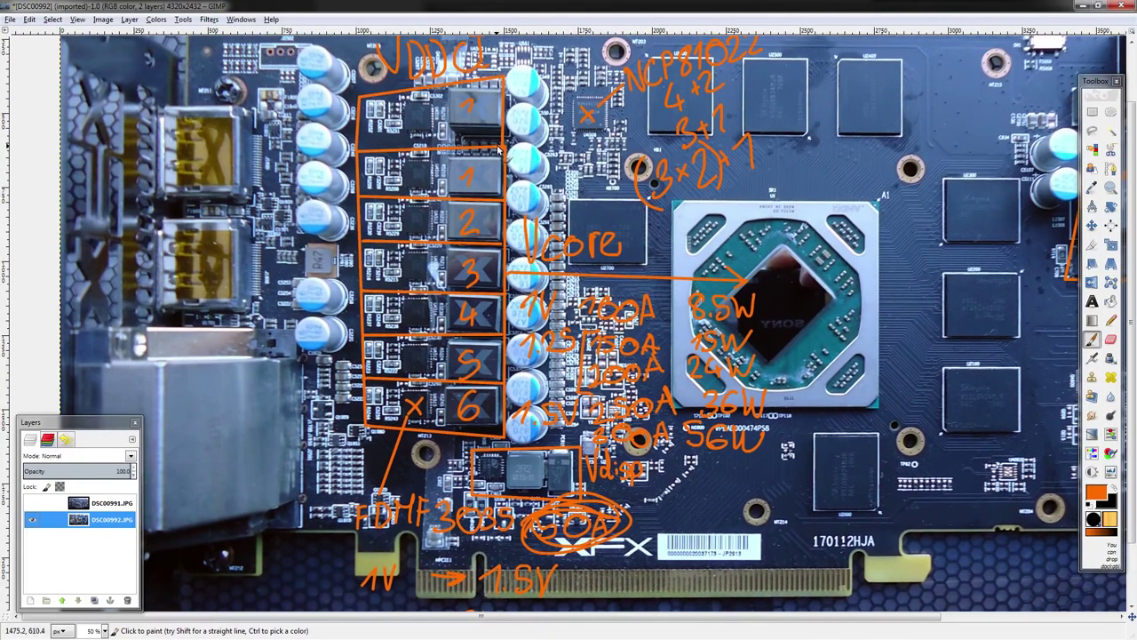
left_click_drag(508, 377, 498, 366)
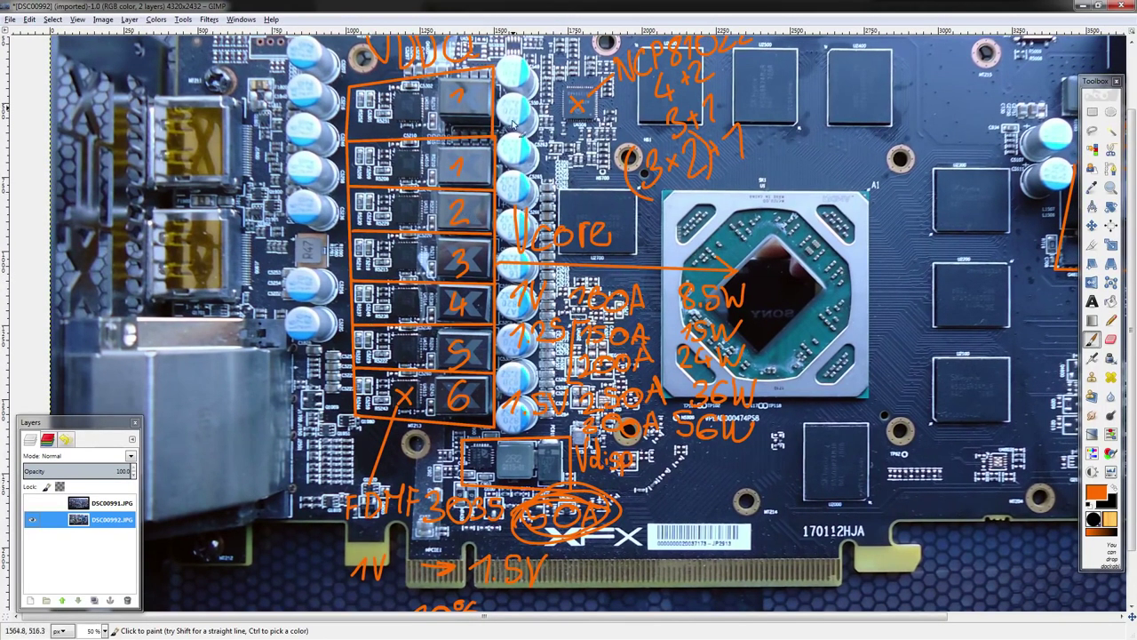
left_click_drag(501, 157, 547, 298)
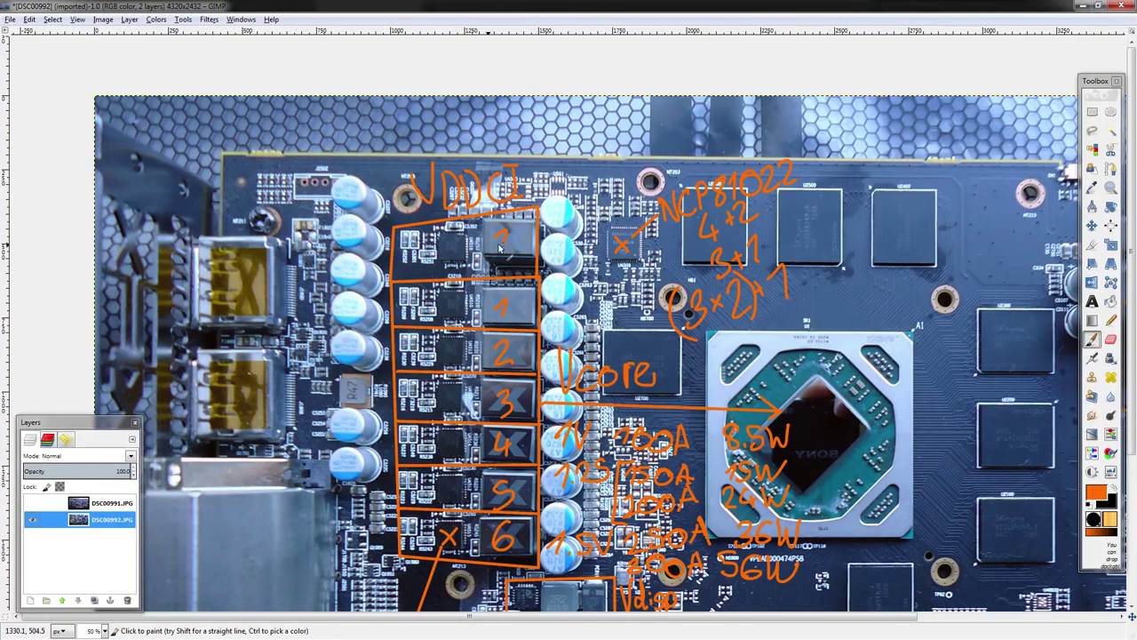
- Mark the chip in the VDDCI phase with an X, undoing the leader line and letters started above it
scroll(500, 249, "down", 5)
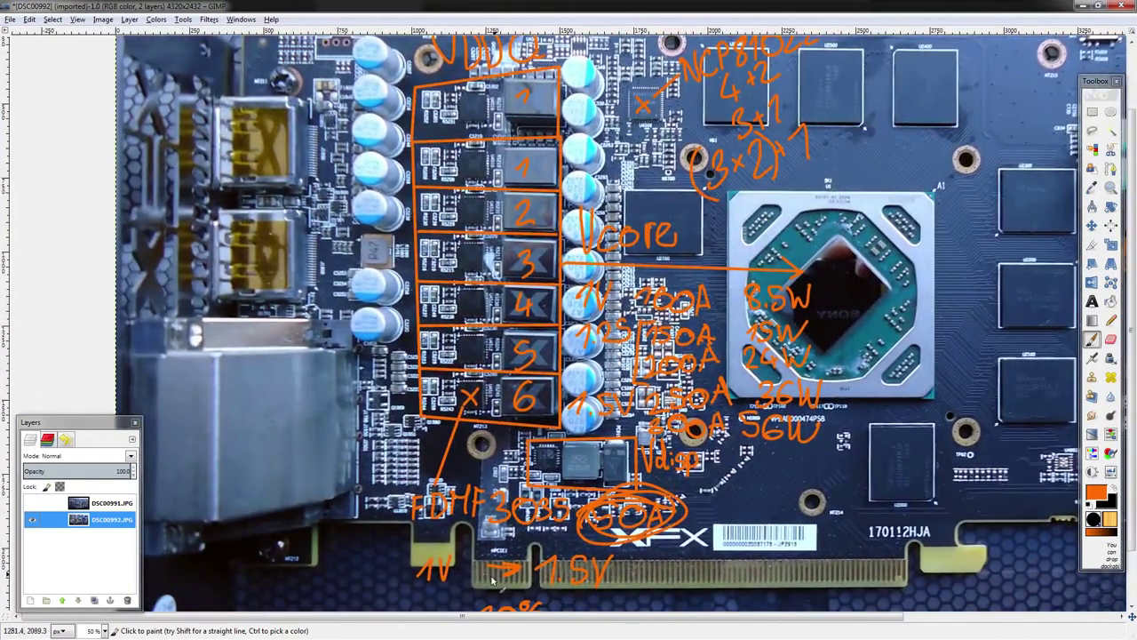
scroll(477, 428, "up", 5)
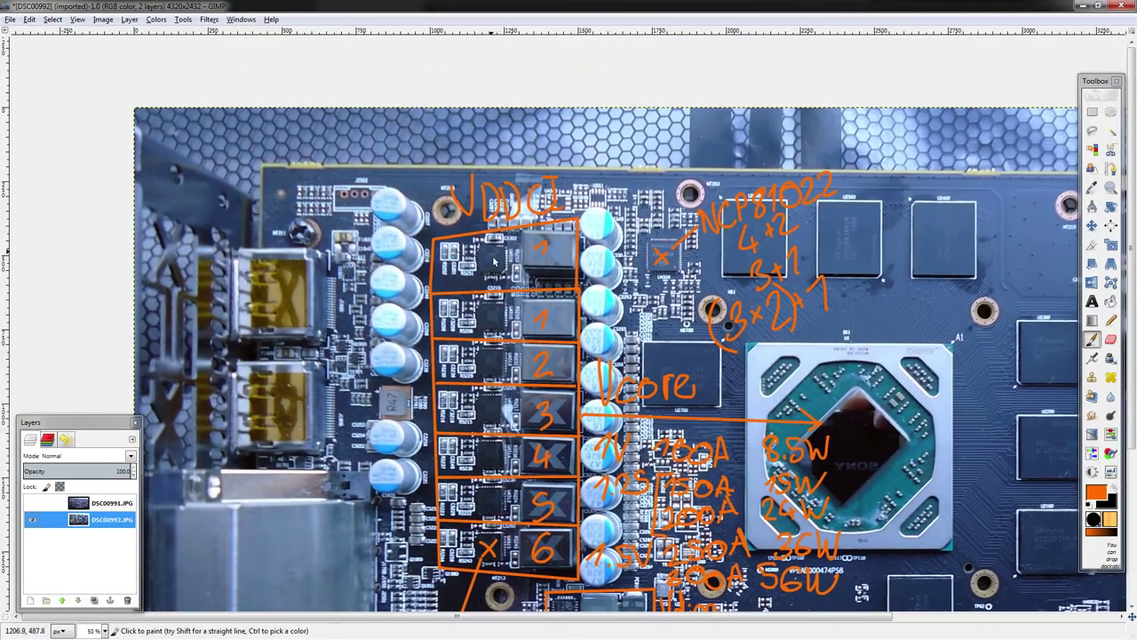
mouse_move(488, 248)
left_mouse_down()
mouse_move(501, 262)
mouse_move(488, 263)
mouse_move(428, 189)
left_mouse_up()
scroll(427, 165, "down", 3)
scroll(502, 305, "up", 3)
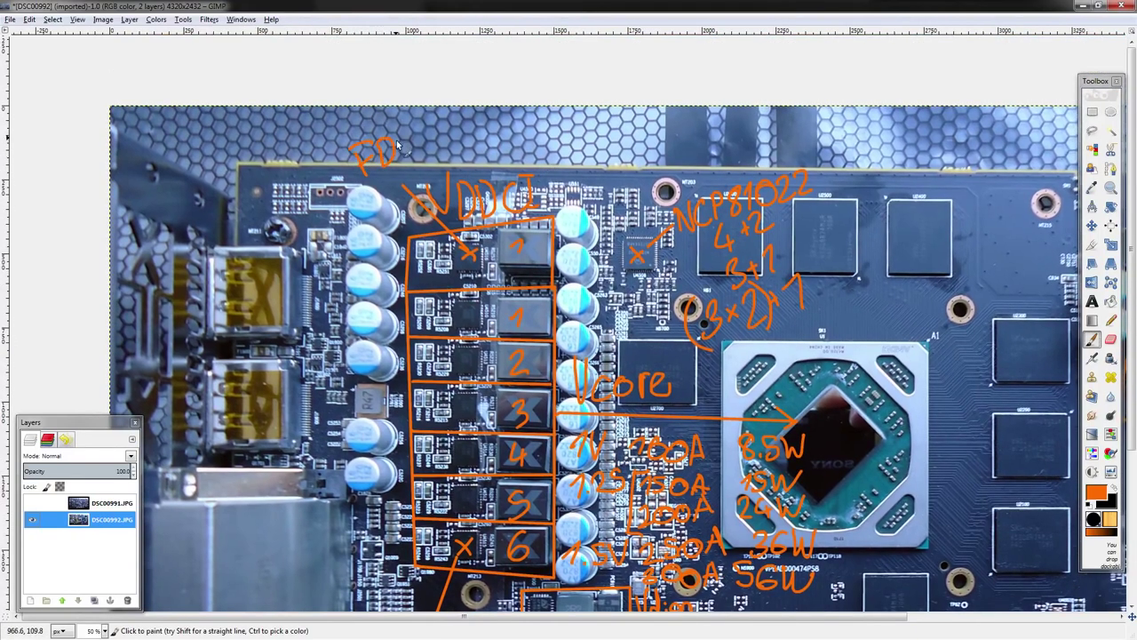
key("ctrl+z")
key("ctrl+z")
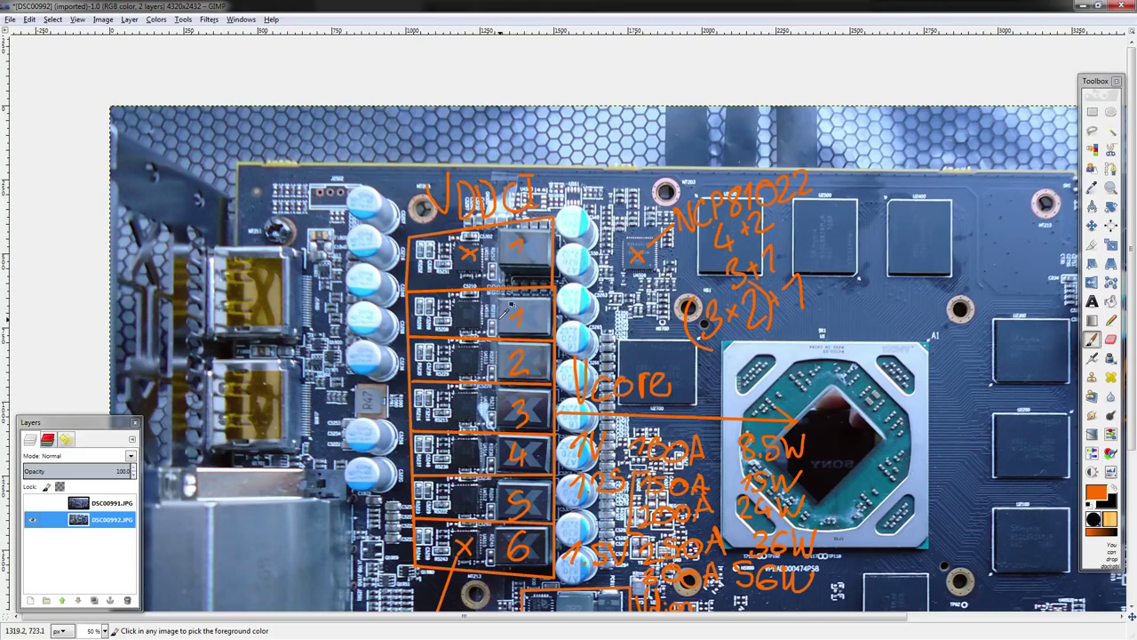
- Handwrite 0.85V above the VDDCI phase and the NCP81022 label, with 10A and 20A stacked to its right
scroll(480, 262, "down", 5)
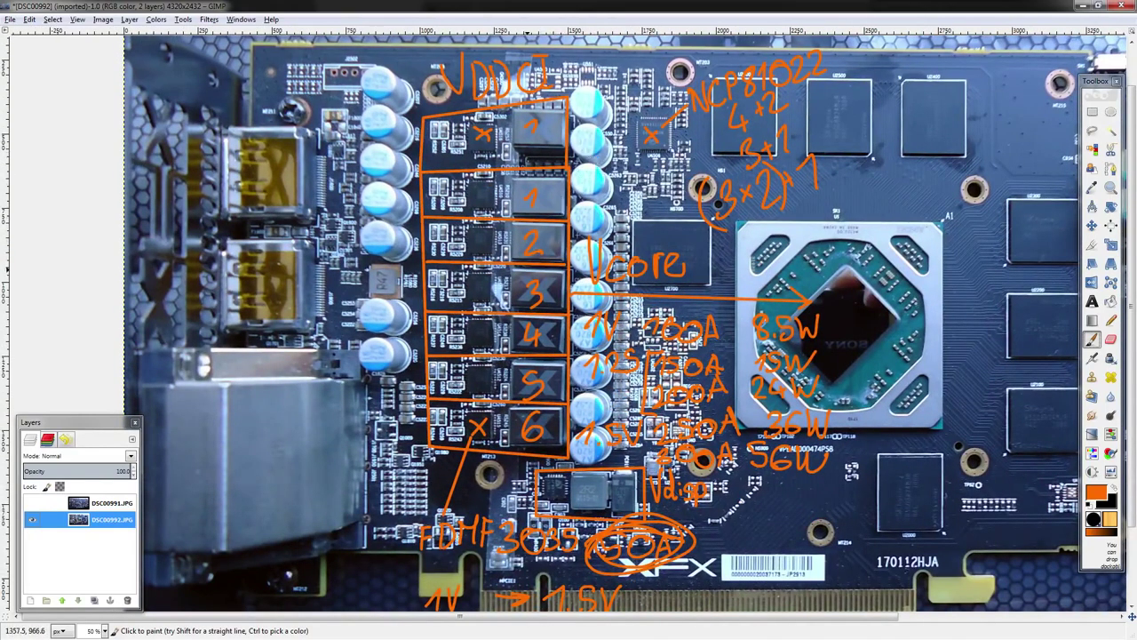
left_click_drag(597, 160, 488, 217)
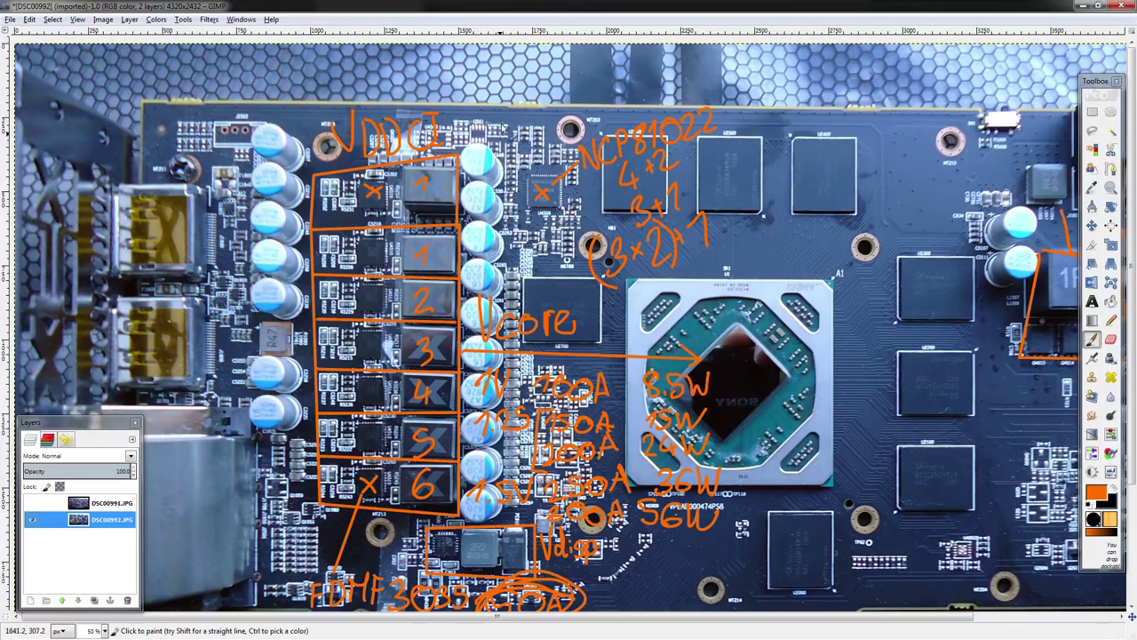
scroll(480, 139, "down", 2)
scroll(452, 168, "up", 2)
scroll(452, 168, "right", 1)
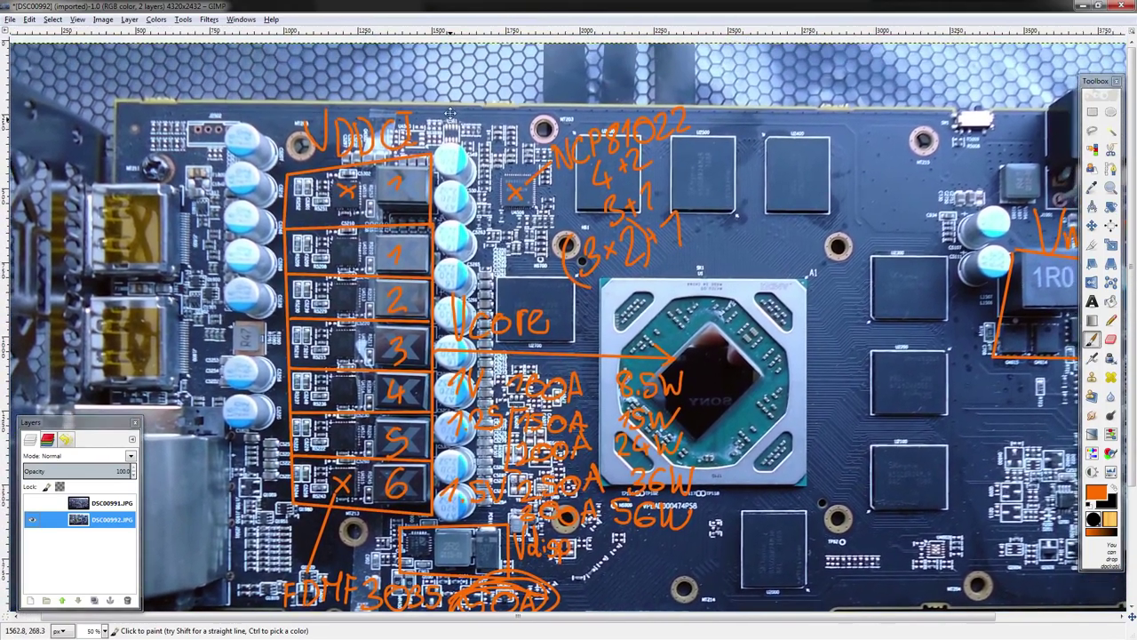
scroll(451, 135, "up", 2)
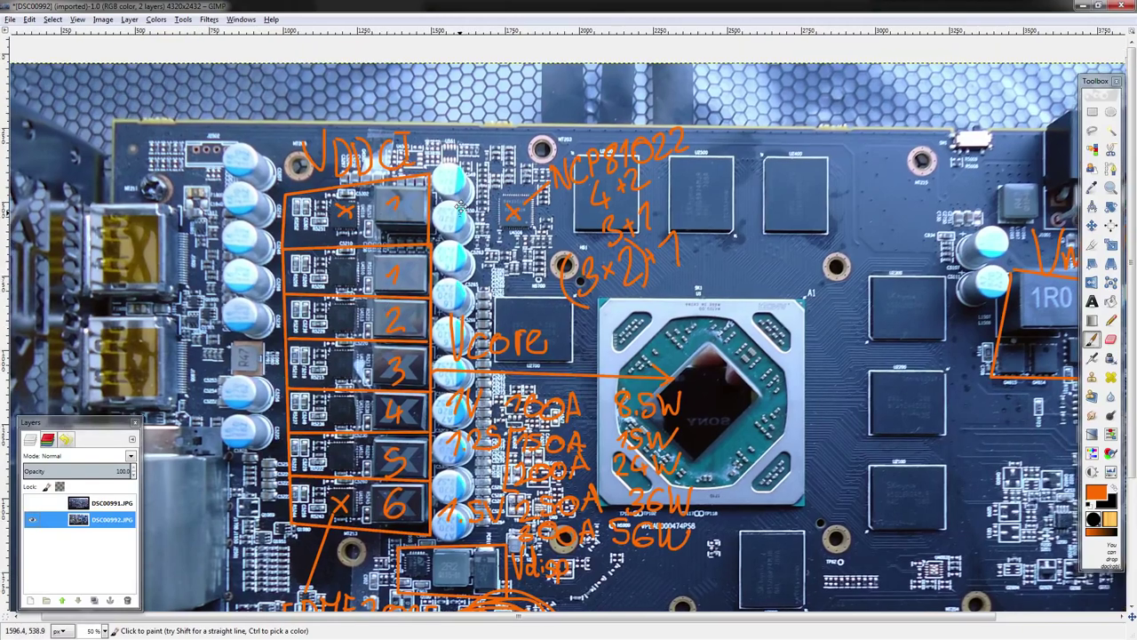
mouse_move(442, 162)
left_mouse_down()
mouse_move(425, 144)
mouse_move(438, 168)
mouse_move(491, 151)
mouse_move(499, 165)
mouse_move(522, 142)
mouse_move(562, 153)
mouse_move(602, 138)
mouse_move(563, 182)
mouse_move(586, 178)
left_mouse_up()
mouse_move(591, 182)
left_mouse_down()
mouse_move(599, 162)
mouse_move(606, 182)
left_mouse_up()
left_click_drag(593, 174, 604, 184)
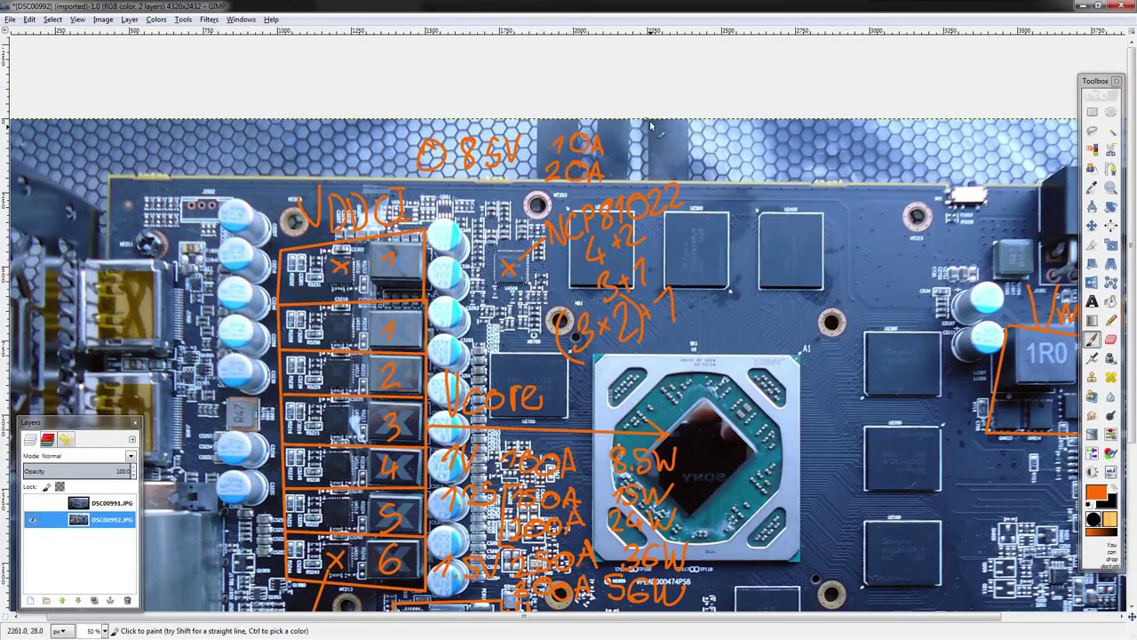
- Handwrite 0.8W beside the 10A note, undoing the circle drawn around the 0.85V
left_click_drag(597, 132, 576, 125)
key("ctrl+z")
mouse_move(637, 138)
left_mouse_down()
mouse_move(626, 150)
mouse_move(666, 131)
mouse_move(684, 150)
mouse_move(707, 126)
left_mouse_up()
left_click(652, 149)
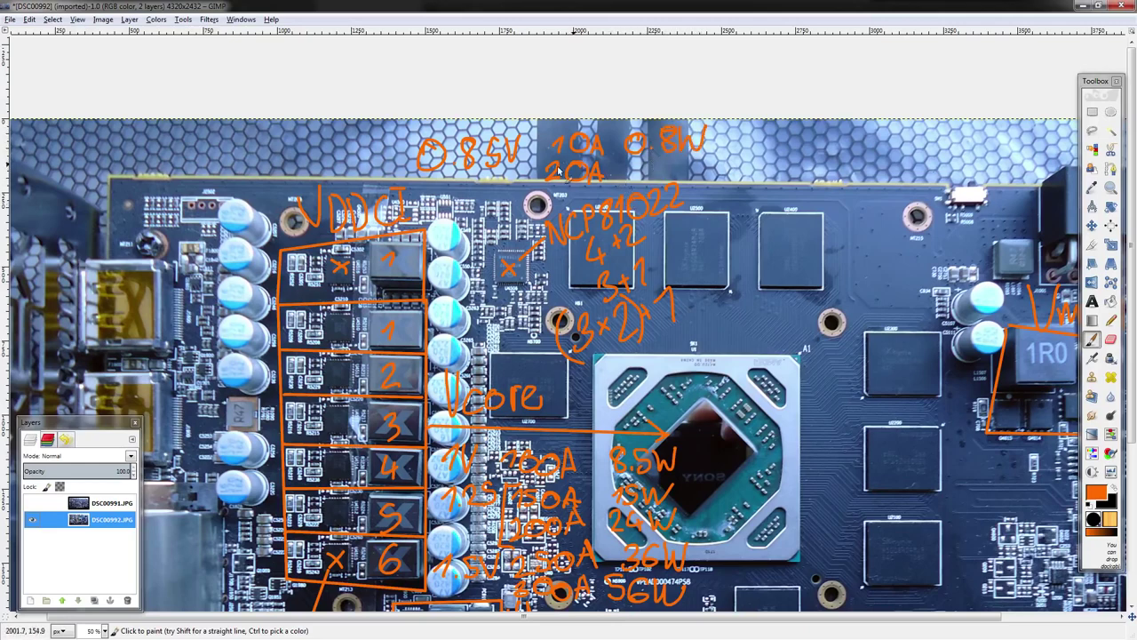
mouse_move(401, 169)
left_mouse_down()
mouse_move(520, 129)
mouse_move(444, 126)
left_mouse_up()
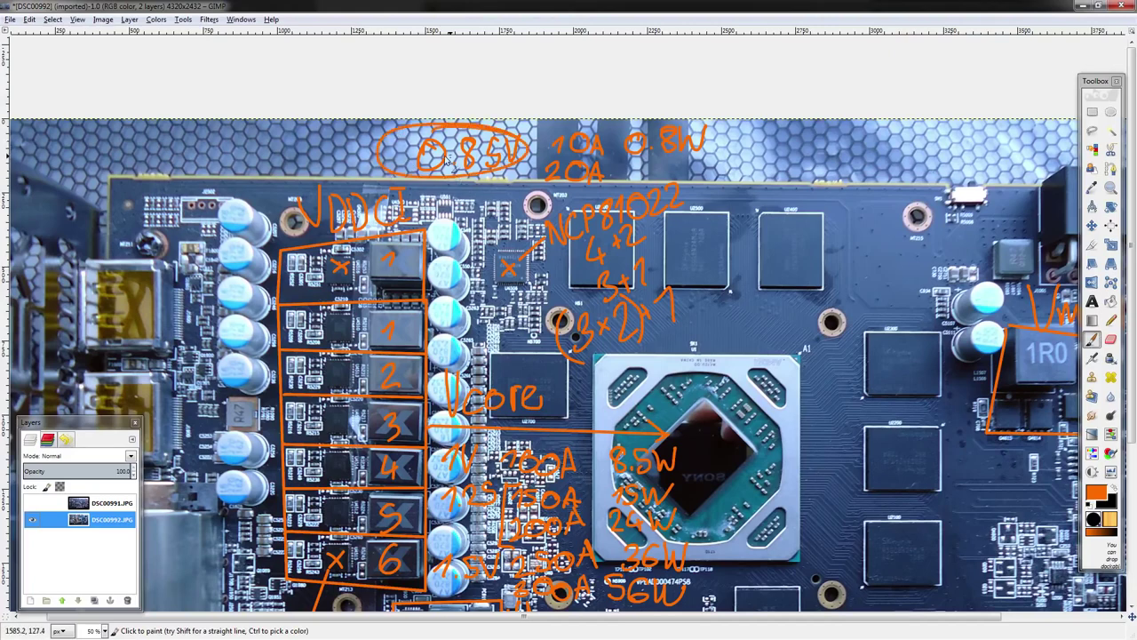
key("ctrl+z")
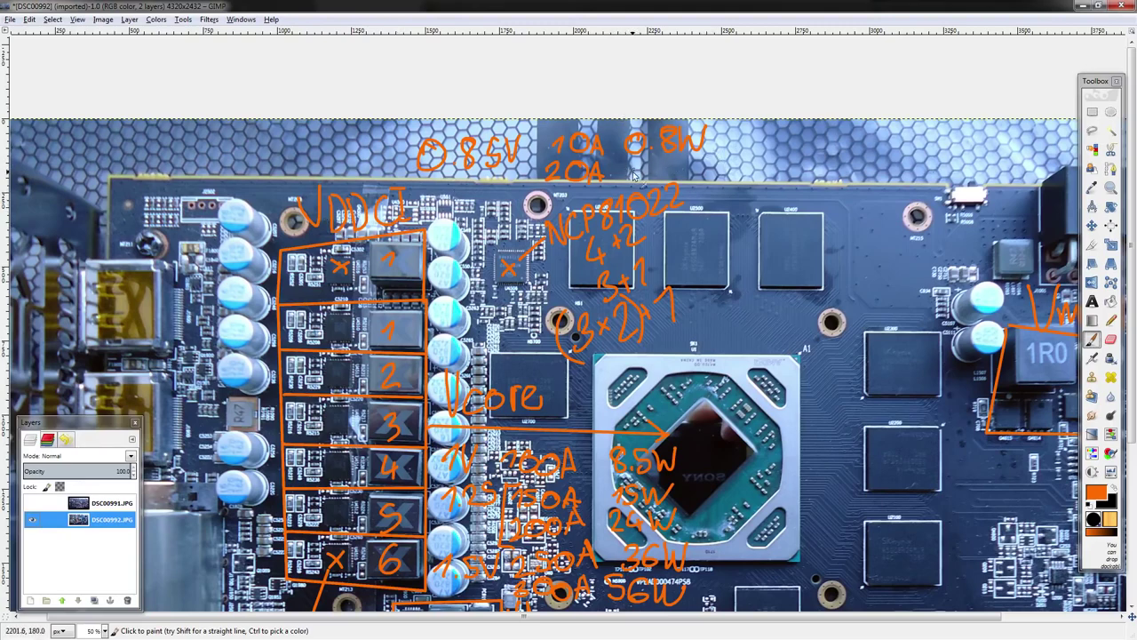
- Handwrite 5Vdrv and 300KHz across the GPU package, to the right of the Vcore label
scroll(633, 176, "down", 3)
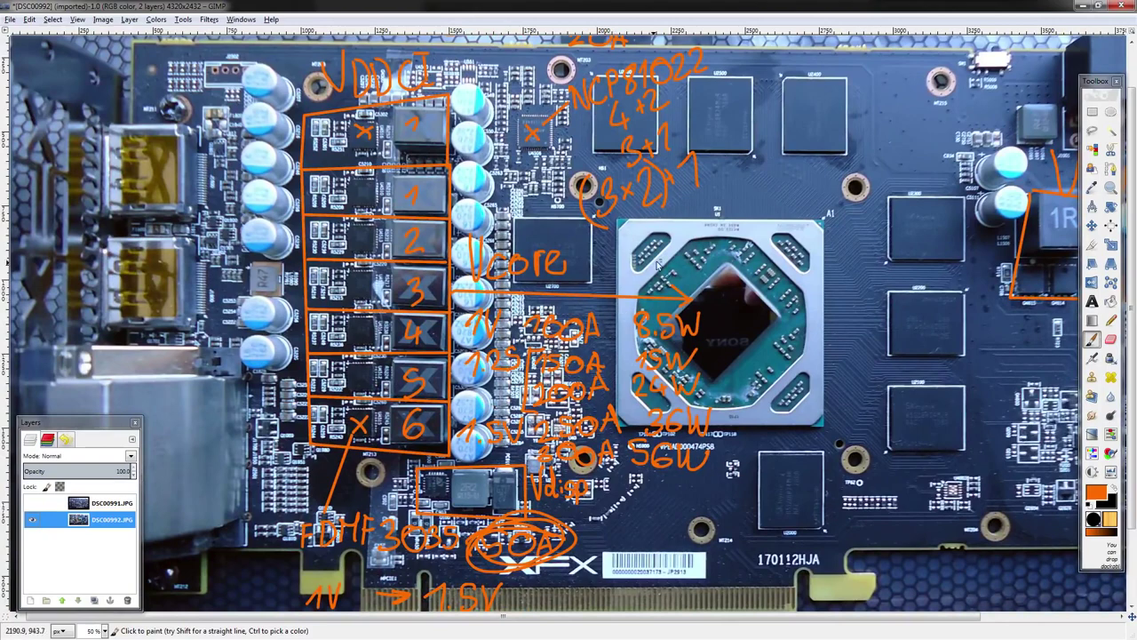
mouse_move(659, 258)
left_mouse_down()
mouse_move(672, 281)
mouse_move(687, 260)
mouse_move(723, 263)
mouse_move(730, 277)
mouse_move(753, 272)
left_mouse_up()
left_click_drag(754, 342, 643, 315)
mouse_move(667, 219)
left_mouse_down()
mouse_move(662, 240)
mouse_move(729, 223)
mouse_move(766, 259)
left_mouse_up()
mouse_move(765, 240)
left_mouse_down()
mouse_move(784, 237)
mouse_move(780, 263)
mouse_move(805, 264)
left_mouse_up()
- Handwrite 1.5W beside the 20A note, undoing the circle drawn around the VDDCI phase
scroll(649, 328, "up", 4)
scroll(650, 328, "up", 1)
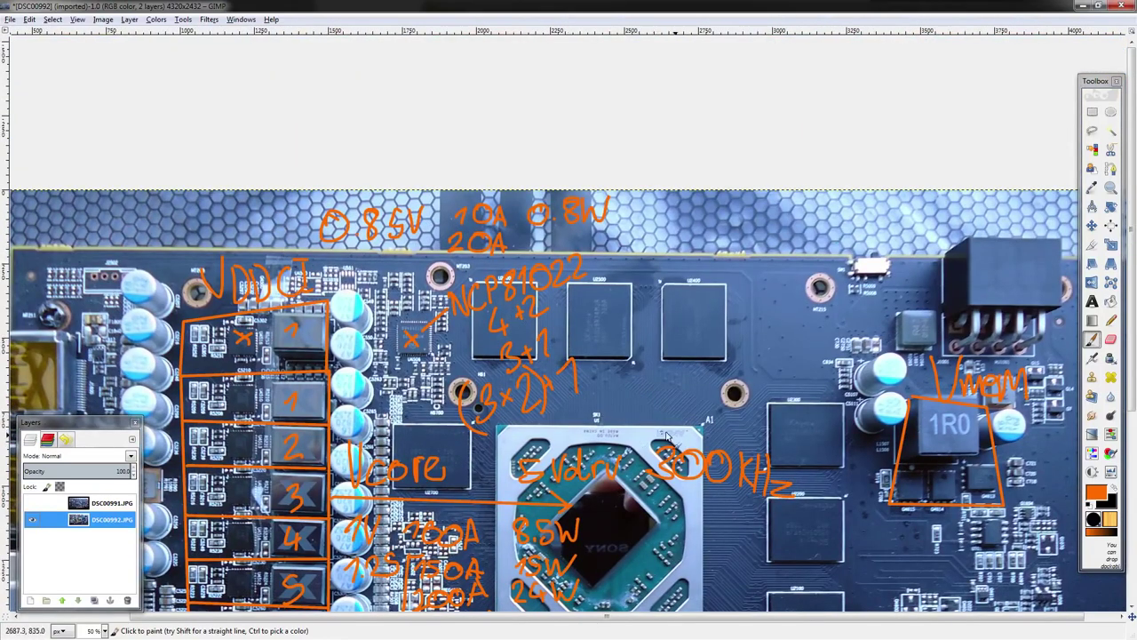
mouse_move(787, 448)
left_mouse_down()
mouse_move(586, 502)
mouse_move(514, 487)
left_mouse_up()
key("ctrl+z")
mouse_move(541, 229)
left_mouse_down()
mouse_move(539, 249)
mouse_move(617, 227)
left_mouse_up()
left_click_drag(261, 295, 383, 282)
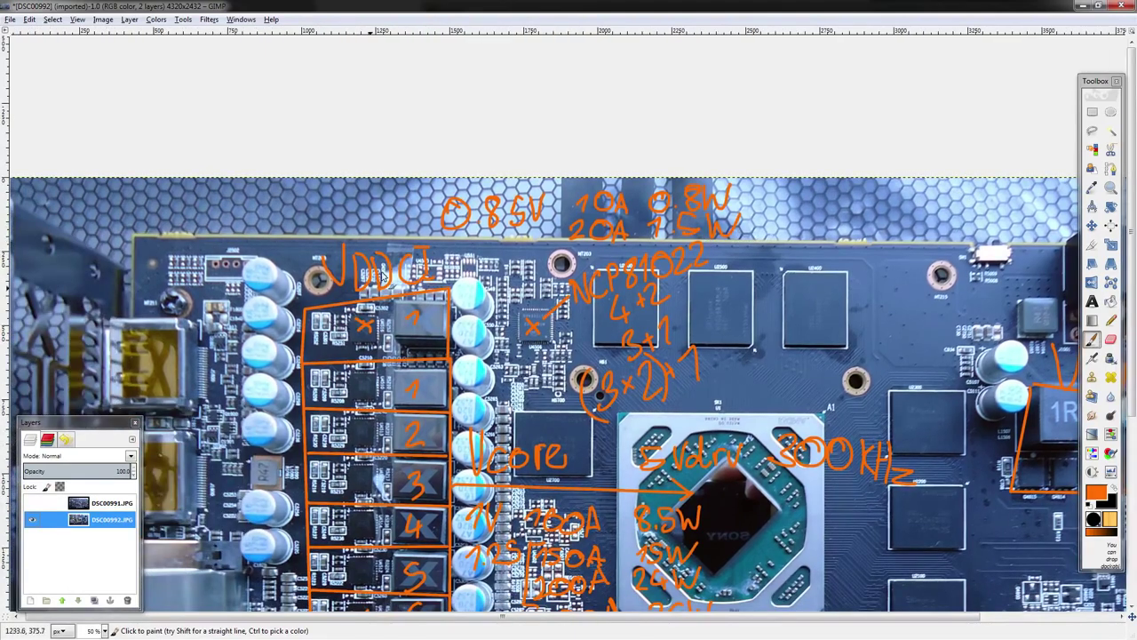
mouse_move(428, 250)
left_mouse_down()
mouse_move(288, 324)
mouse_move(293, 338)
left_mouse_up()
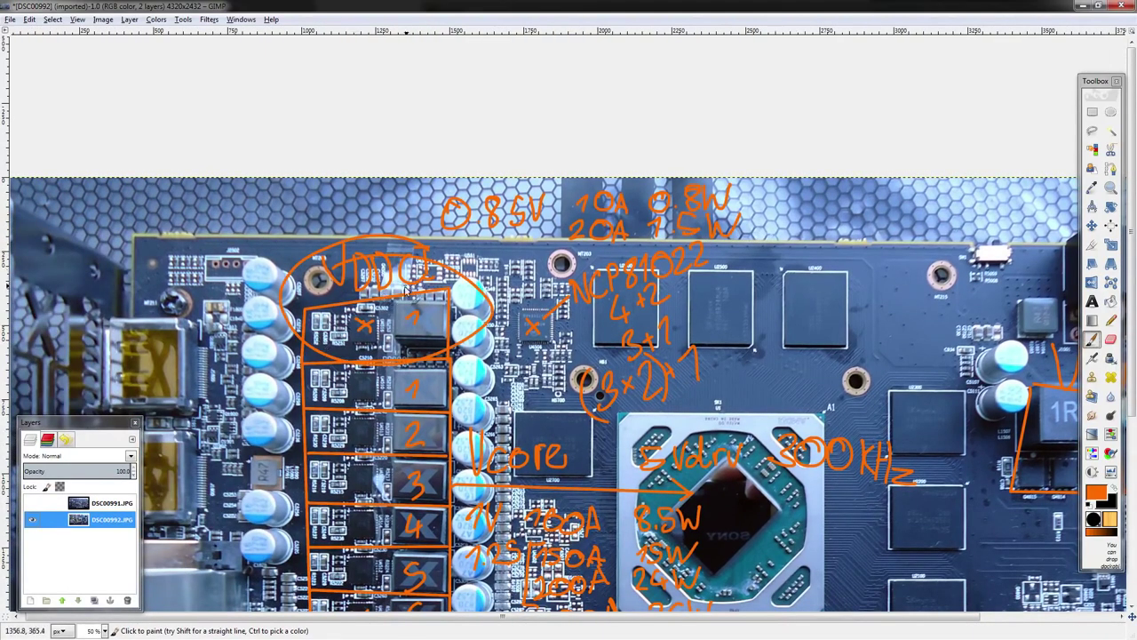
key("ctrl+z")
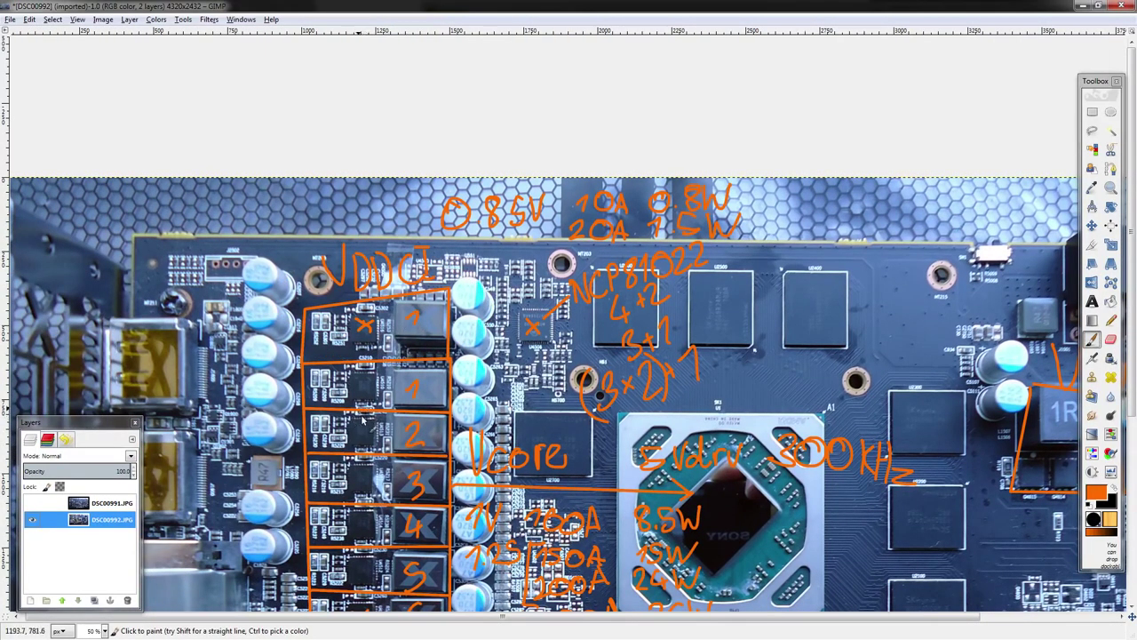
- Show the back photo layer DSC00991.JPG and make it the active layer, undoing the stray paint mark
left_click_drag(505, 308, 563, 206)
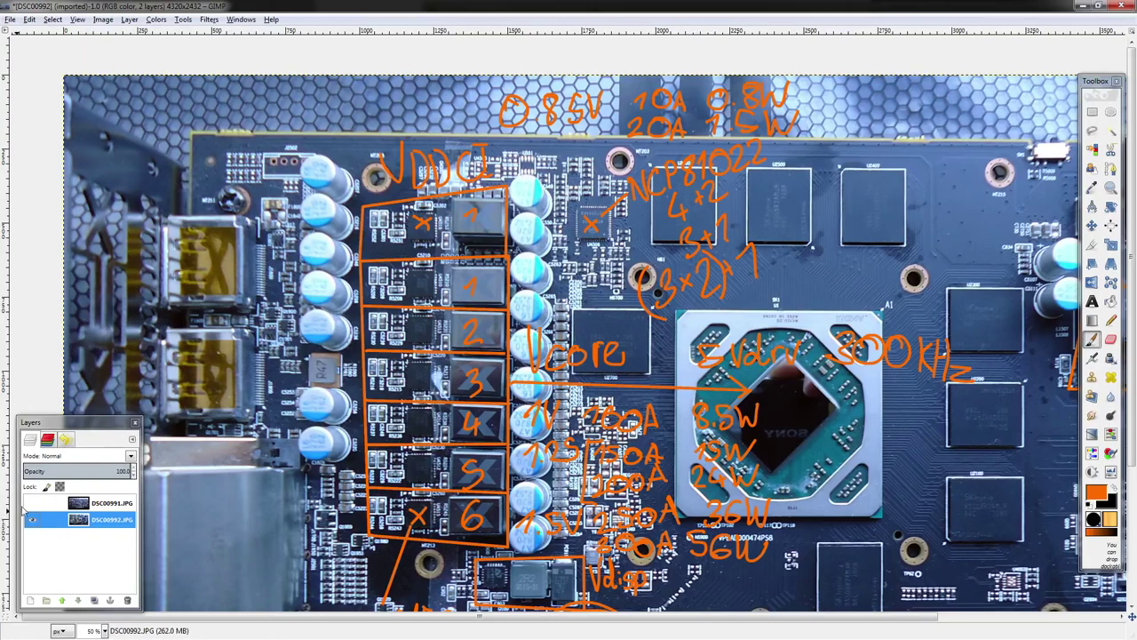
left_click(32, 503)
left_click(98, 503)
left_click(717, 384)
key("ctrl+z")
left_click_drag(838, 343, 455, 135)
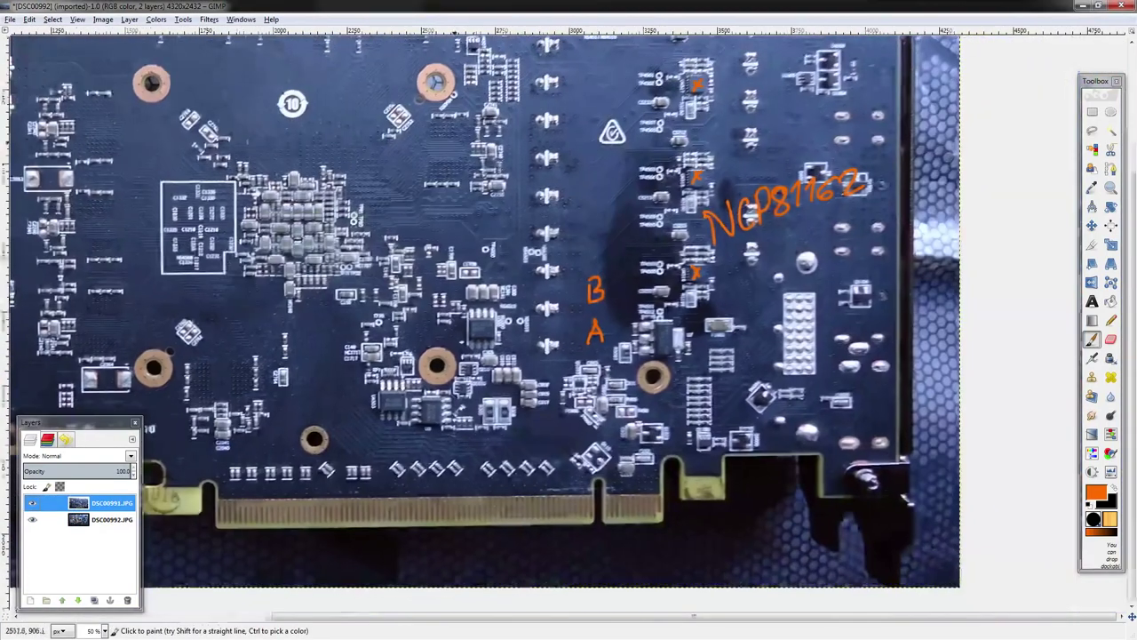
- Circle the chip beside the A label on the back photo and label it Gate with an arrow
mouse_move(669, 325)
left_mouse_down()
mouse_move(633, 322)
mouse_move(684, 354)
left_mouse_up()
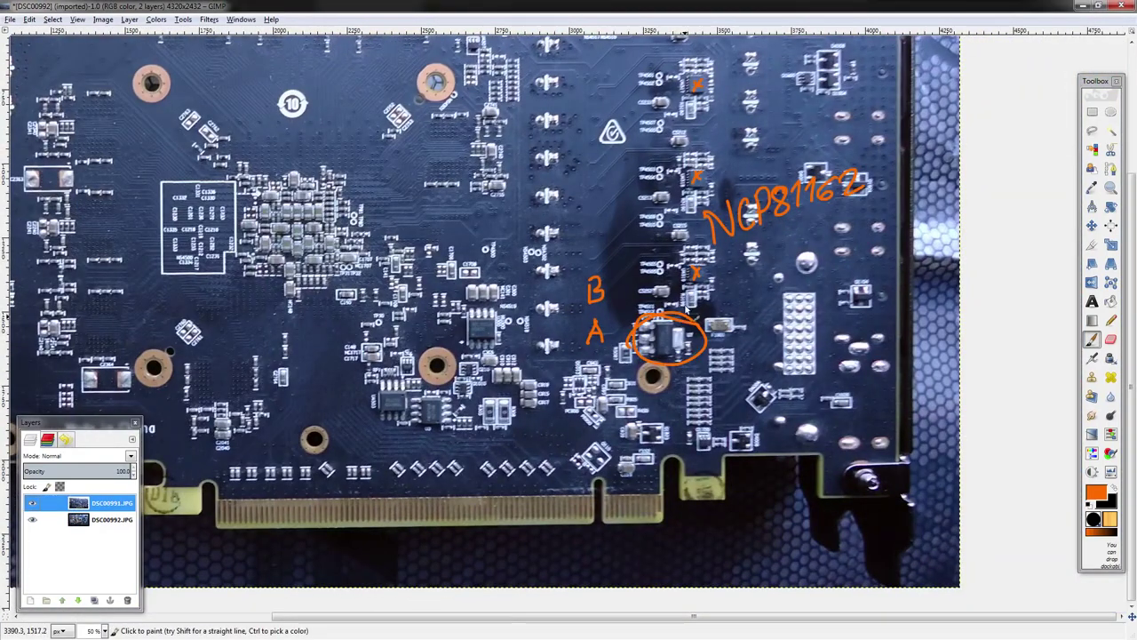
mouse_move(721, 296)
left_mouse_down()
mouse_move(691, 319)
mouse_move(711, 322)
left_mouse_up()
left_click_drag(748, 276, 768, 313)
mouse_move(780, 266)
left_mouse_down()
mouse_move(782, 302)
mouse_move(805, 304)
mouse_move(769, 339)
mouse_move(749, 417)
left_mouse_up()
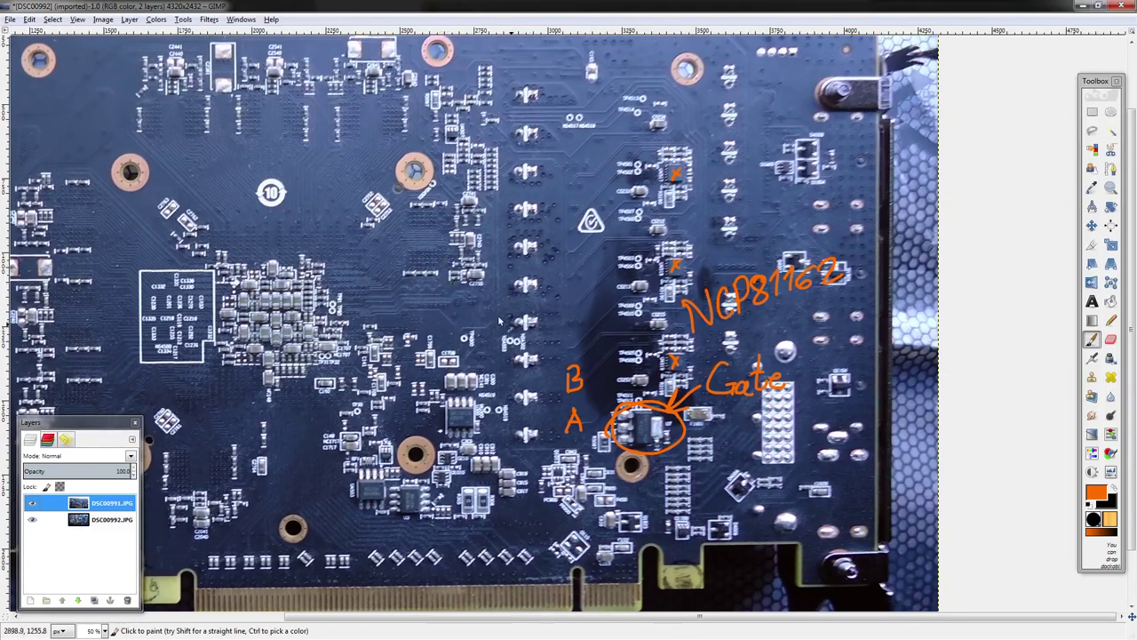
- Hide the back photo layer DSC00991.JPG to return to the front photo
left_click(34, 520, "shift")
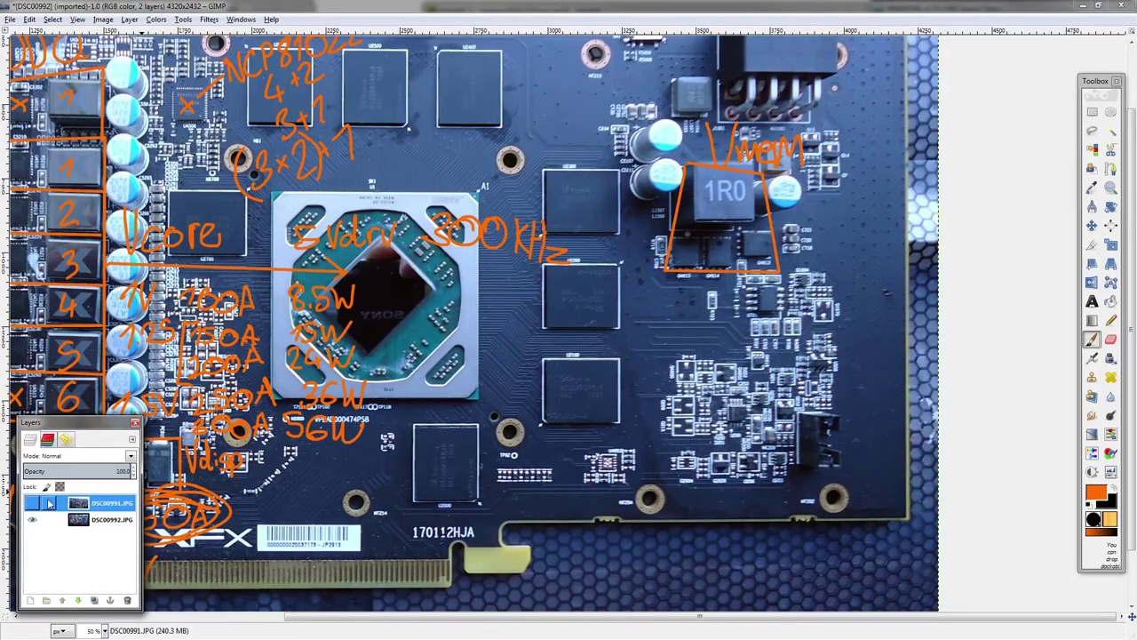
- Show the back photo layer DSC00991.JPG and complete the circled chip's handwritten label as Gate? DRV
left_click(32, 503)
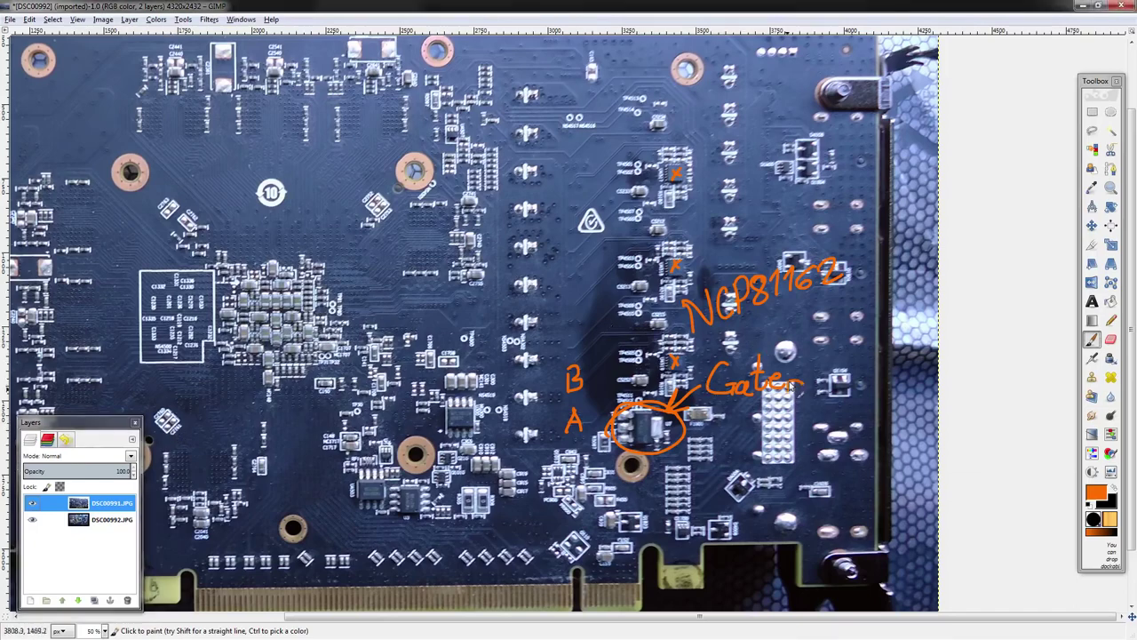
left_click_drag(789, 362, 797, 379)
left_click_drag(727, 397, 728, 424)
mouse_move(752, 397)
left_mouse_down()
mouse_move(754, 424)
mouse_move(768, 424)
mouse_move(785, 396)
left_mouse_up()
left_click_drag(500, 358, 461, 371)
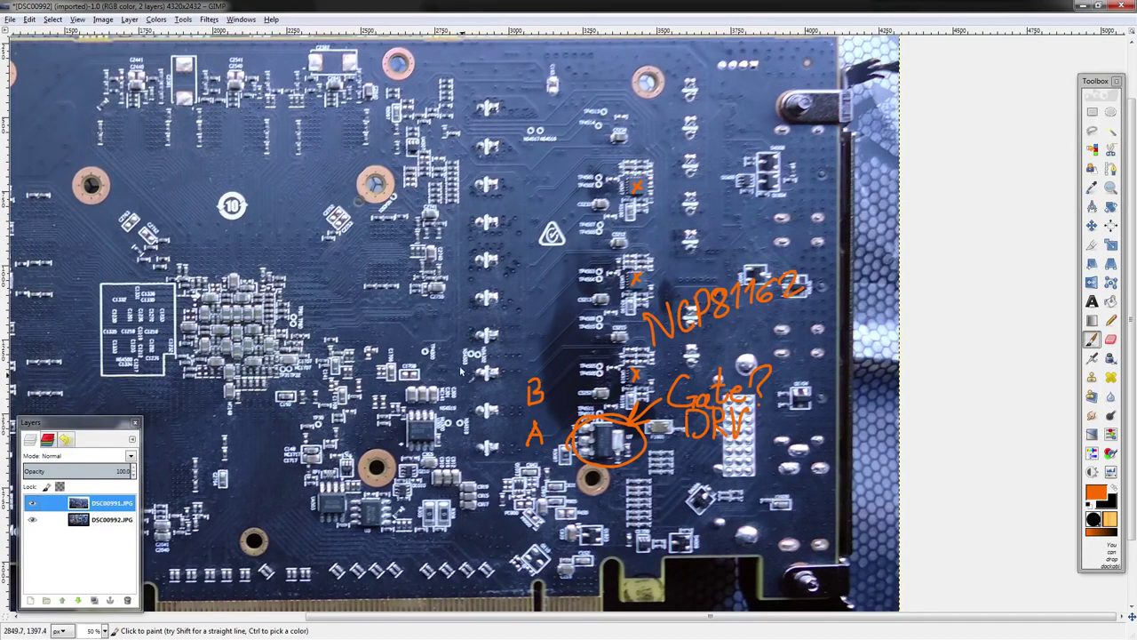
- Hide the back photo layer DSC00991.JPG and make the front photo layer DSC00992.JPG active
scroll(510, 569, "down", 4)
scroll(510, 569, "left", 1)
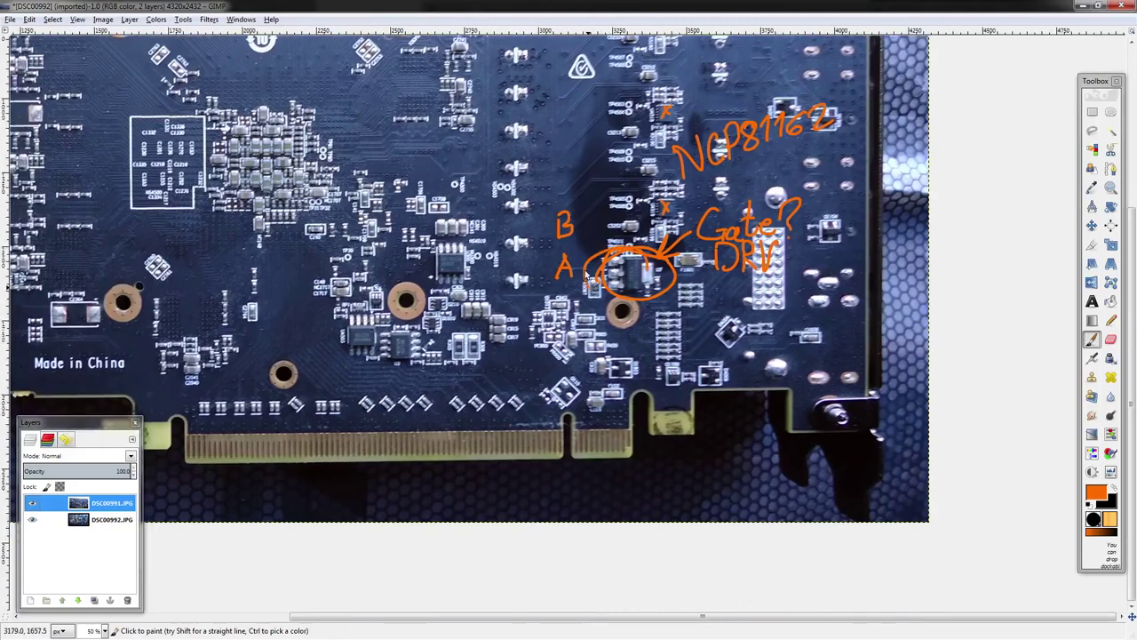
left_click(32, 503)
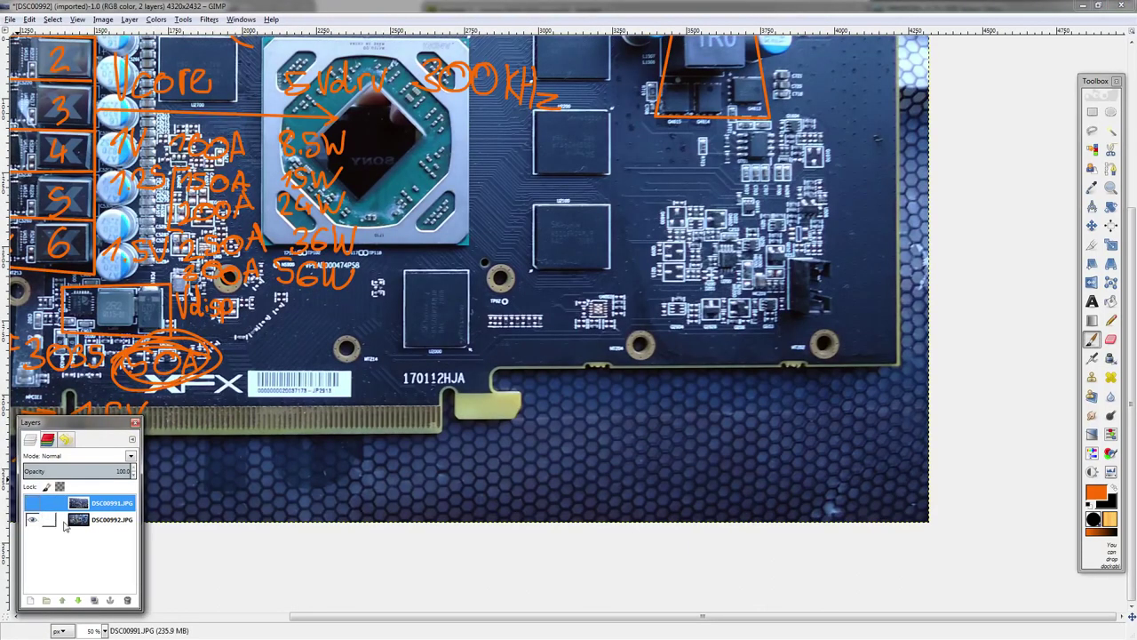
left_click(102, 518)
- Undo the circle drawn around the NCP81022 controller chip on the front photo
scroll(409, 237, "up", 4)
scroll(409, 237, "left", 2)
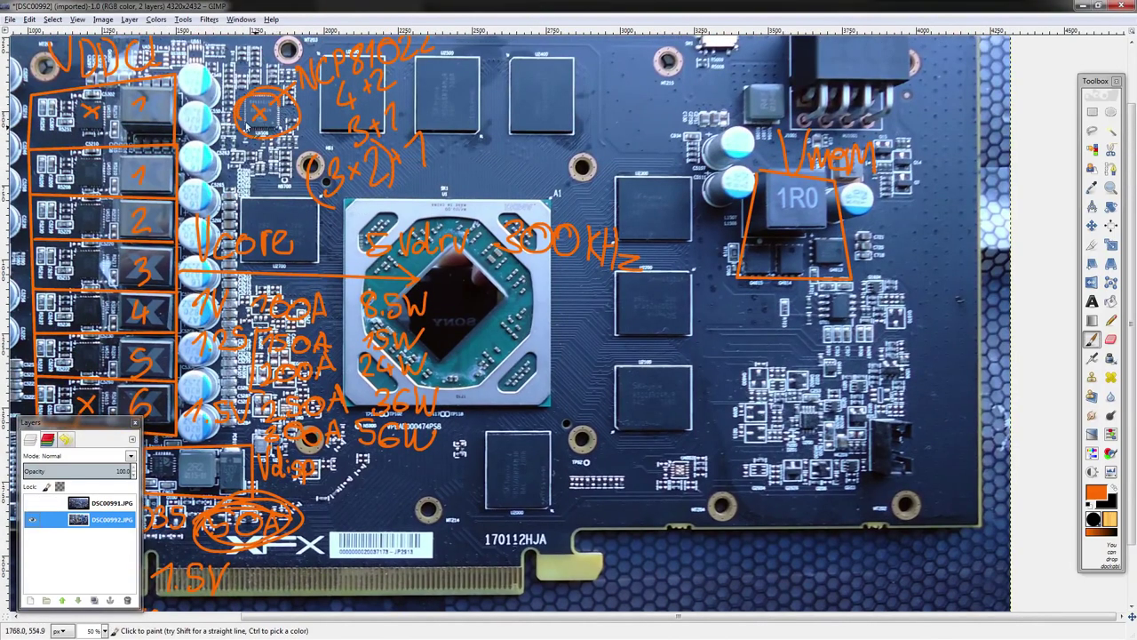
key("ctrl+z")
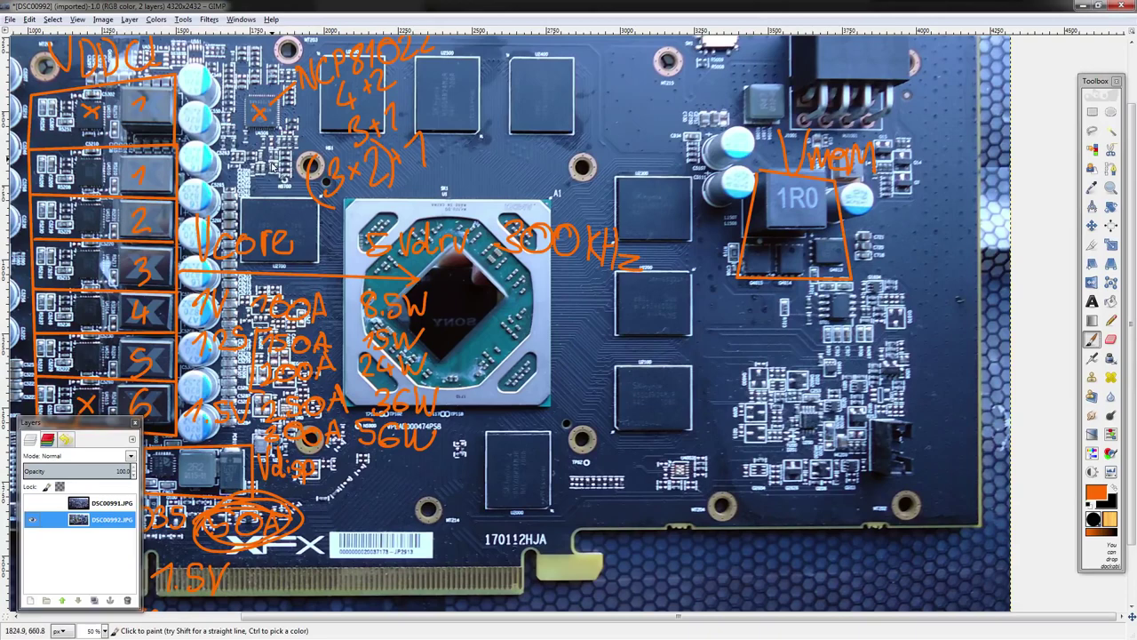
scroll(275, 164, "up", 1)
scroll(275, 164, "left", 2)
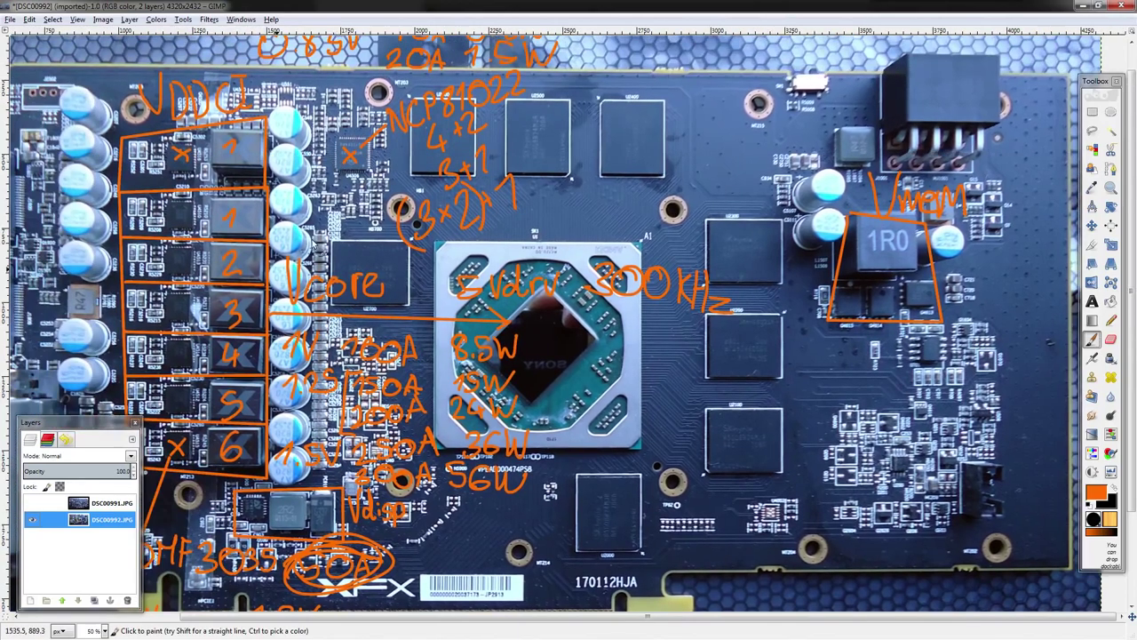
- Show and select DSC00991.JPG to examine the back photo's chips, and return to the front photo layer DSC00992.JPG
left_click(33, 503)
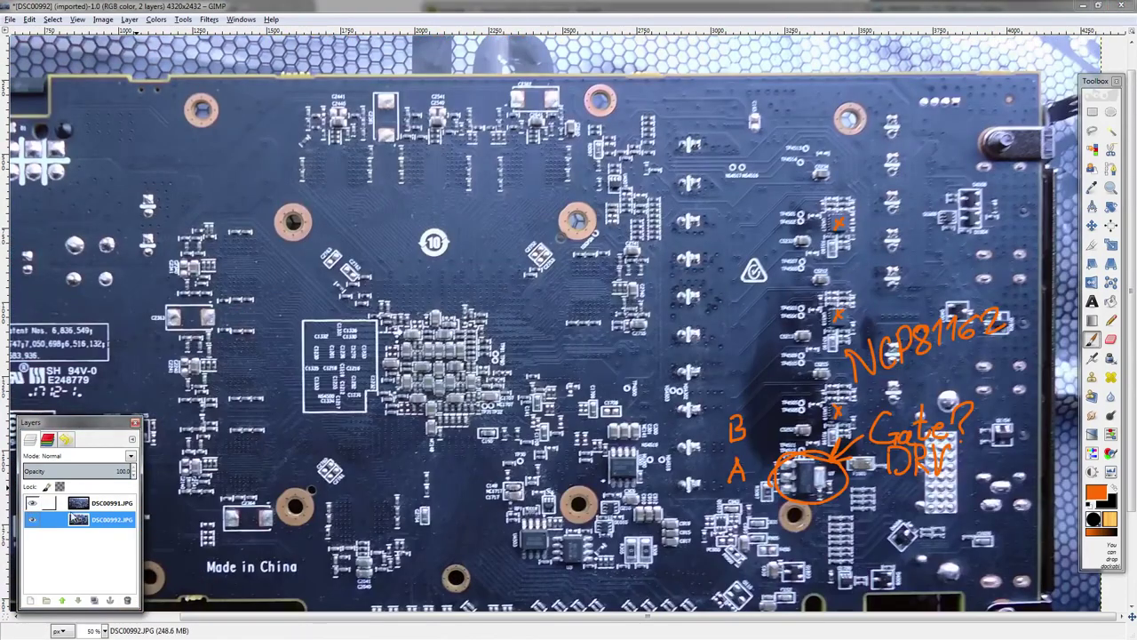
left_click(110, 504)
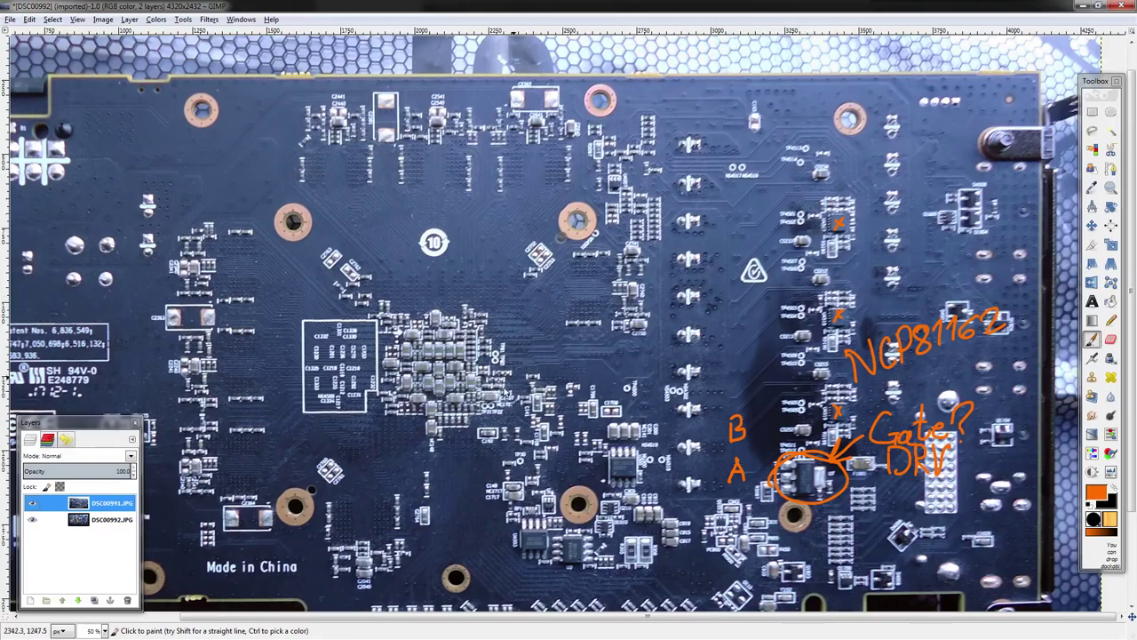
left_click(33, 502)
left_click(80, 519)
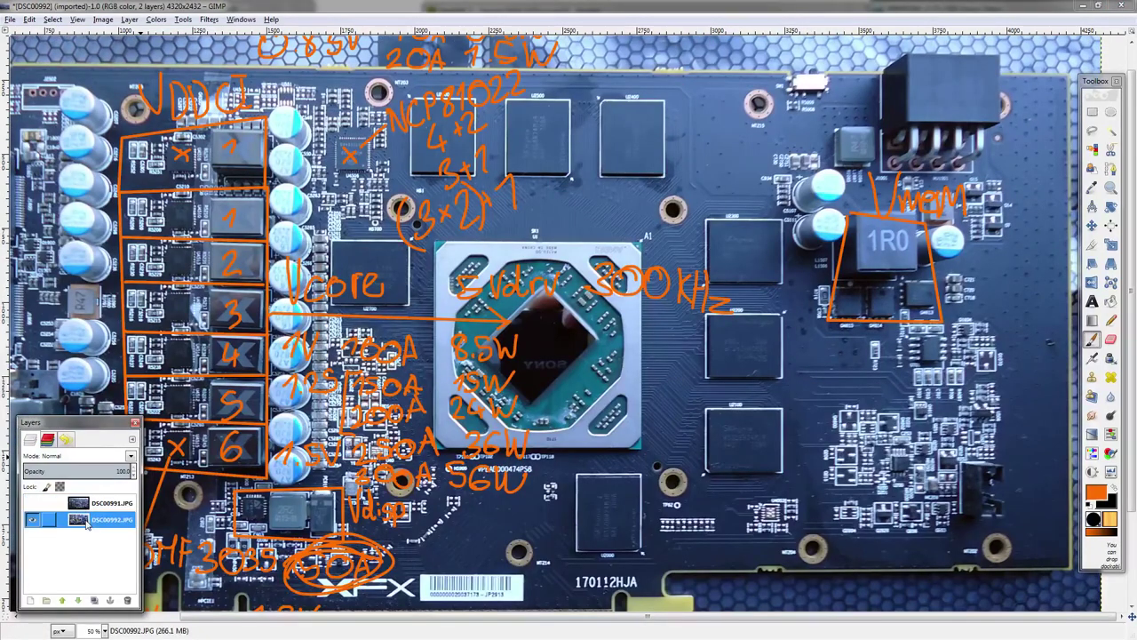
- Label the three MOSFETs inside the Vmem outline L, L and H, undoing the circle drawn around the phase
left_click_drag(548, 326, 715, 189)
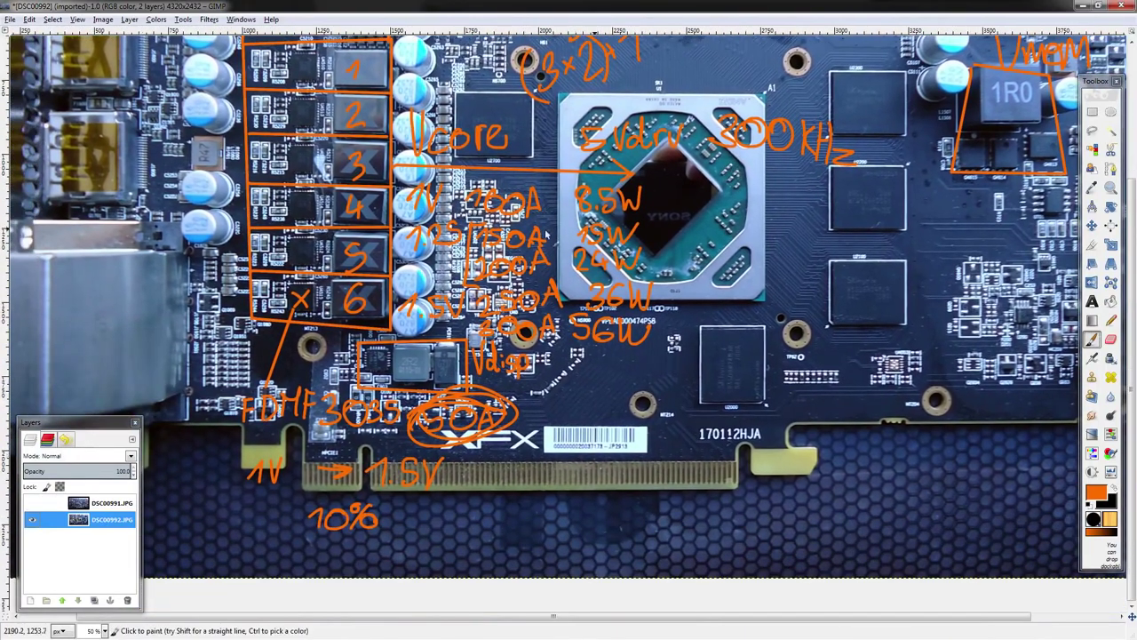
left_click_drag(672, 280, 676, 453)
scroll(677, 454, "up", 2)
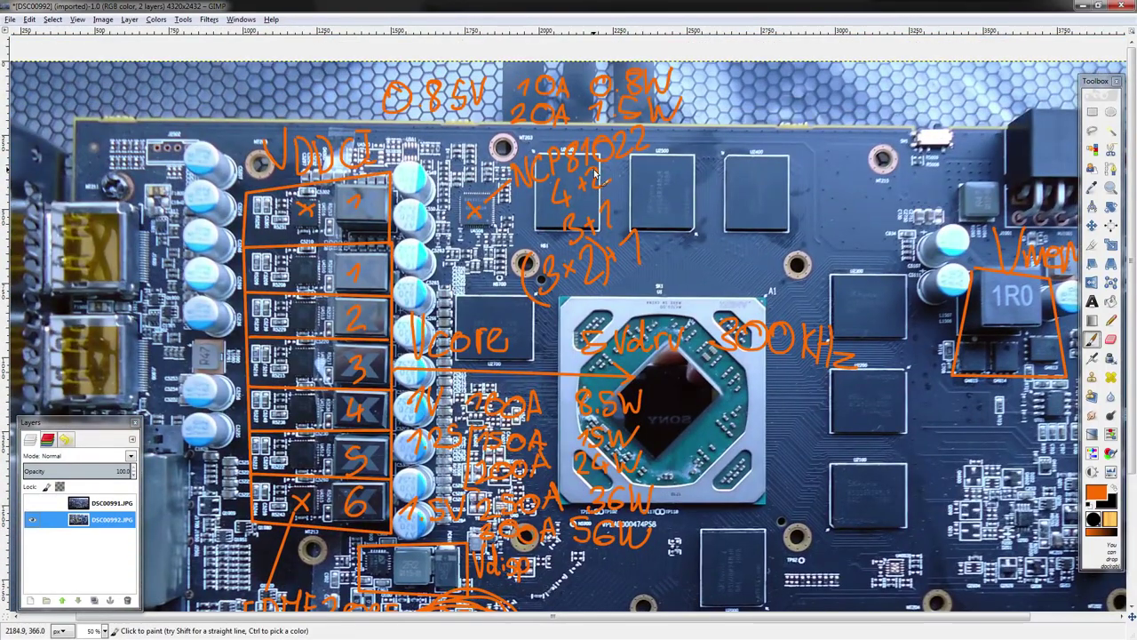
left_click_drag(687, 266, 787, 382)
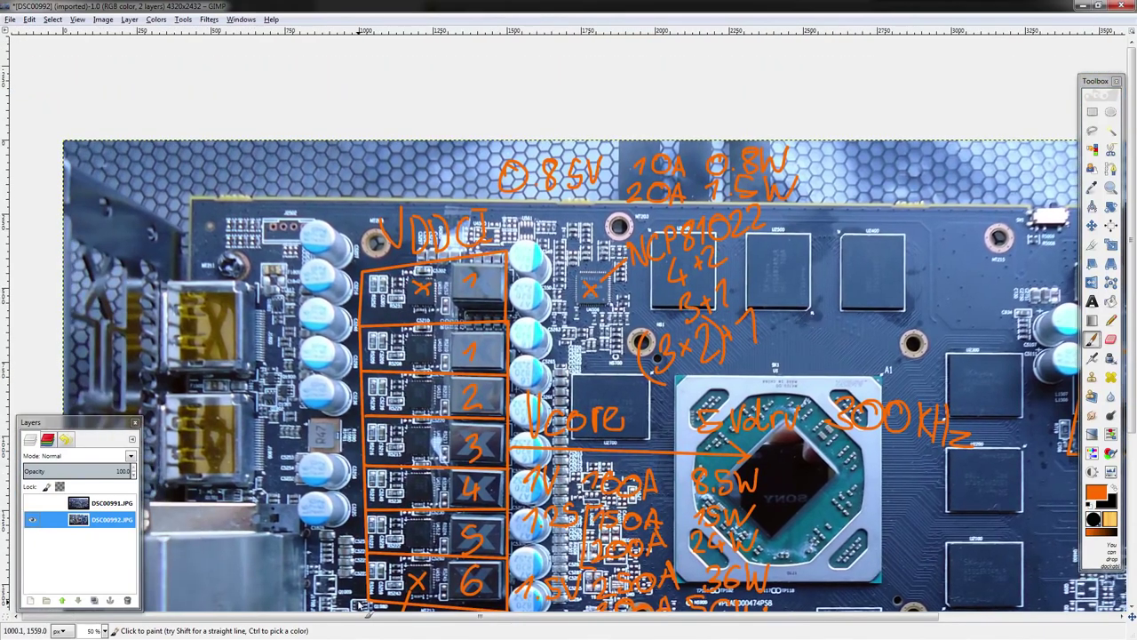
left_click_drag(643, 150, 650, 90)
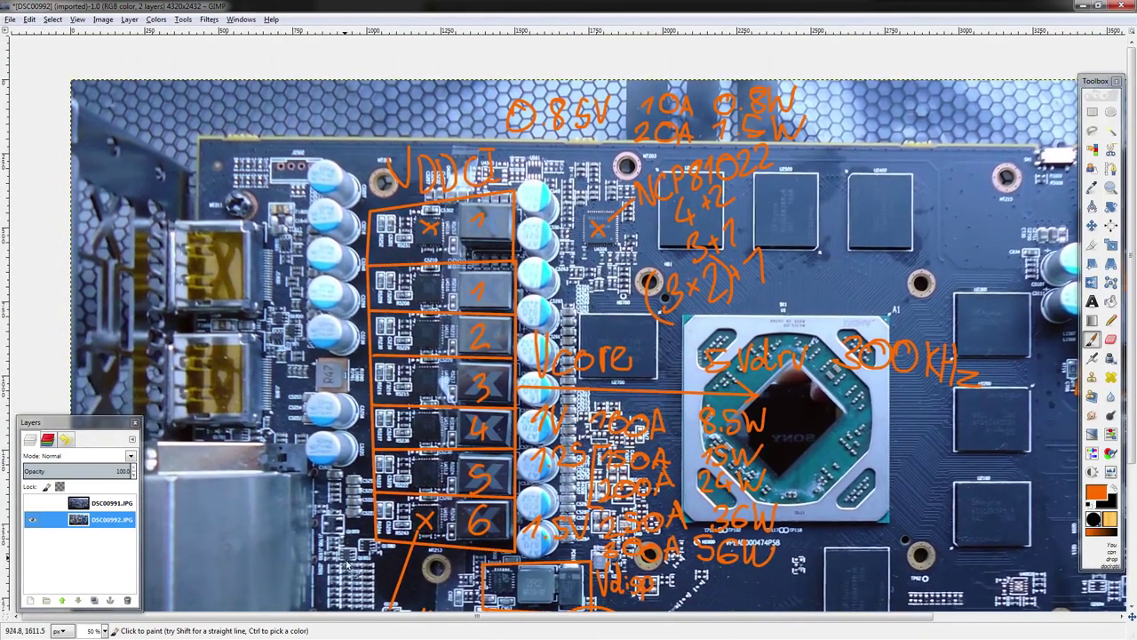
left_click_drag(857, 300, 403, 273)
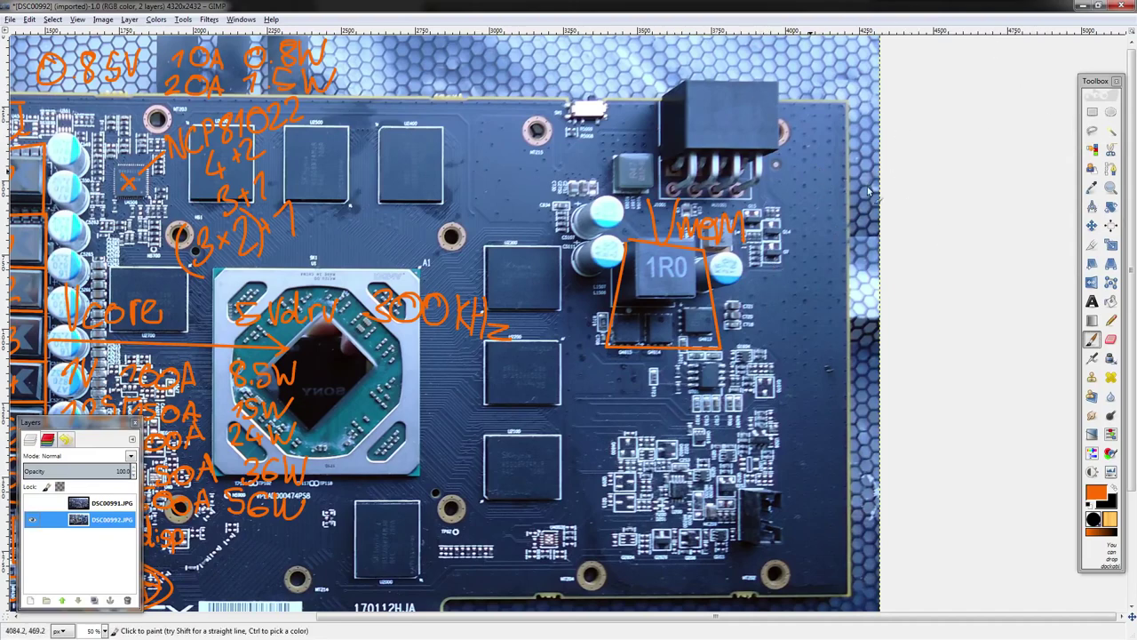
mouse_move(687, 315)
left_mouse_down()
mouse_move(708, 332)
mouse_move(690, 332)
left_mouse_up()
key("ctrl+z")
mouse_move(689, 310)
left_mouse_down()
mouse_move(689, 331)
mouse_move(703, 321)
left_mouse_up()
mouse_move(703, 308)
left_mouse_down()
mouse_move(703, 329)
mouse_move(634, 341)
left_mouse_up()
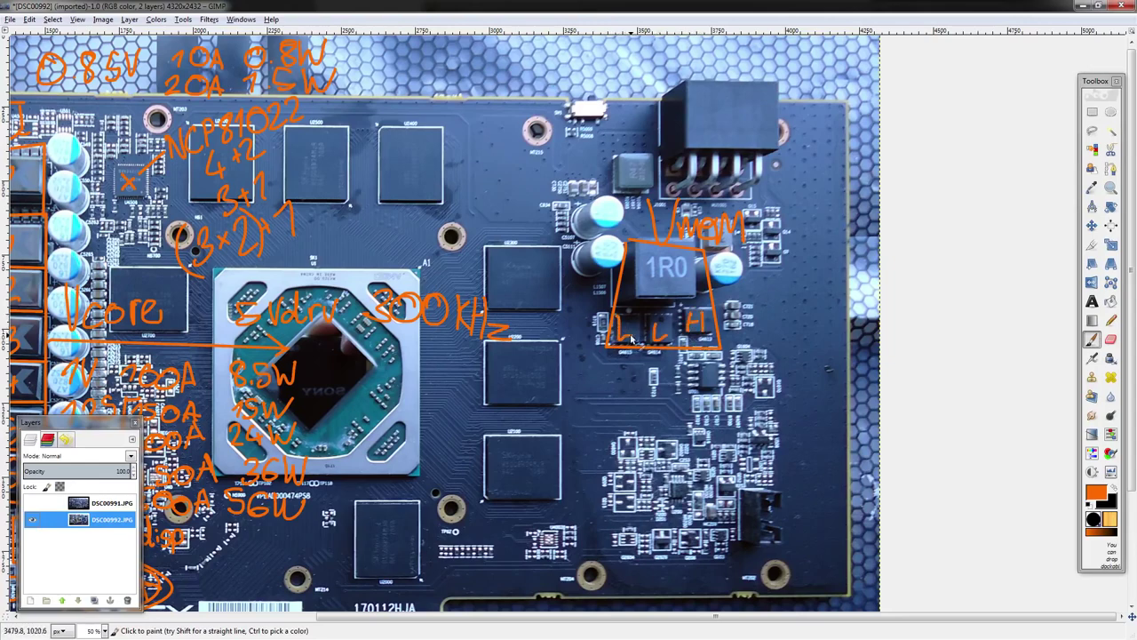
mouse_move(702, 210)
left_mouse_down()
mouse_move(557, 299)
mouse_move(689, 204)
left_mouse_up()
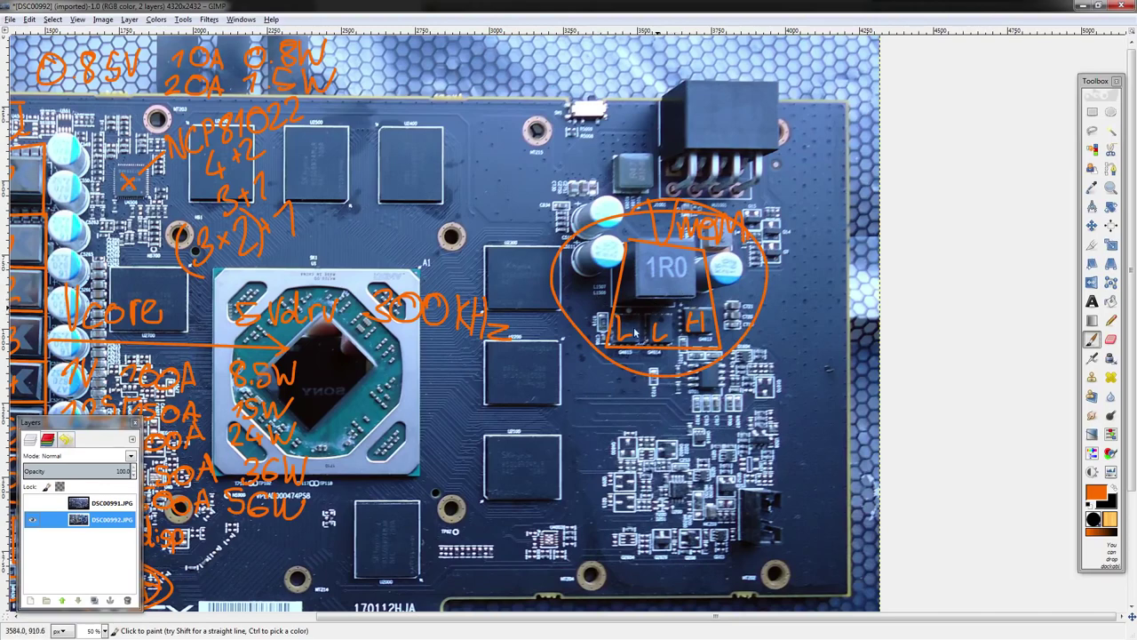
key("ctrl+z")
- Handwrite APW8722 over the controller chip below the Vmem phase, undoing the circles drawn around the label
left_click_drag(636, 316, 821, 328)
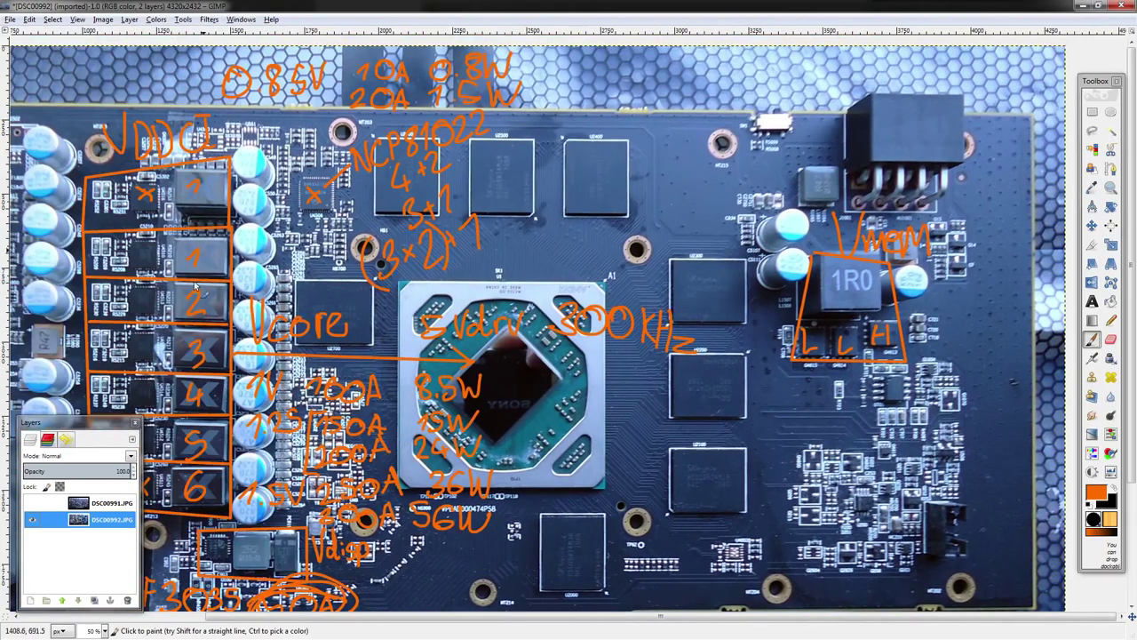
scroll(195, 286, "left", 3)
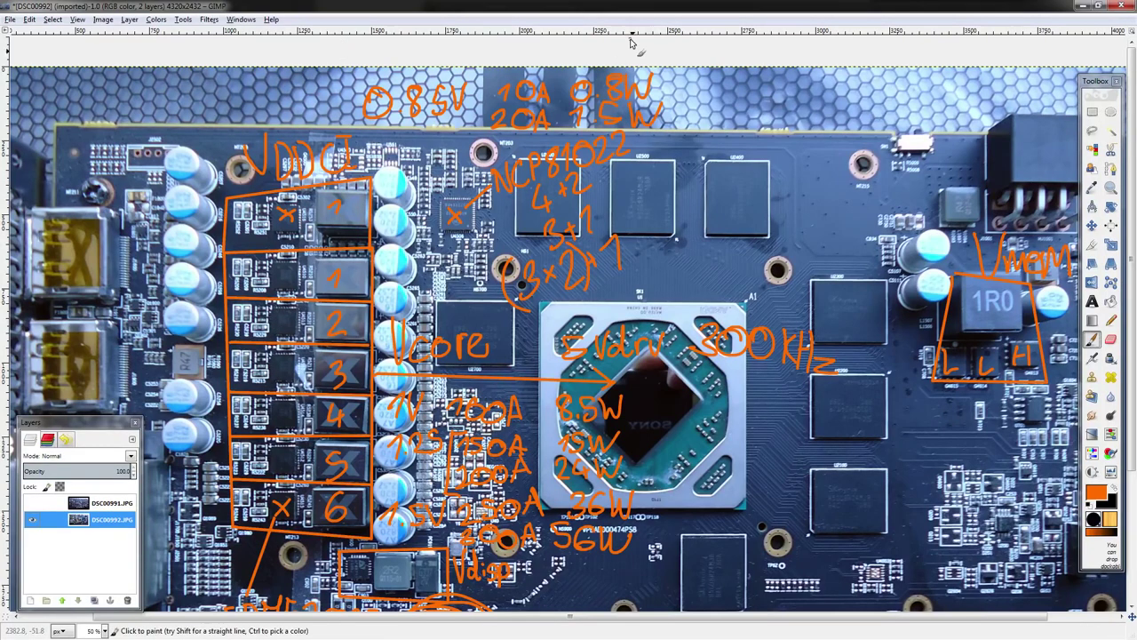
scroll(811, 170, "down", 3)
scroll(811, 171, "right", 4)
scroll(681, 286, "up", 1)
scroll(681, 286, "right", 1)
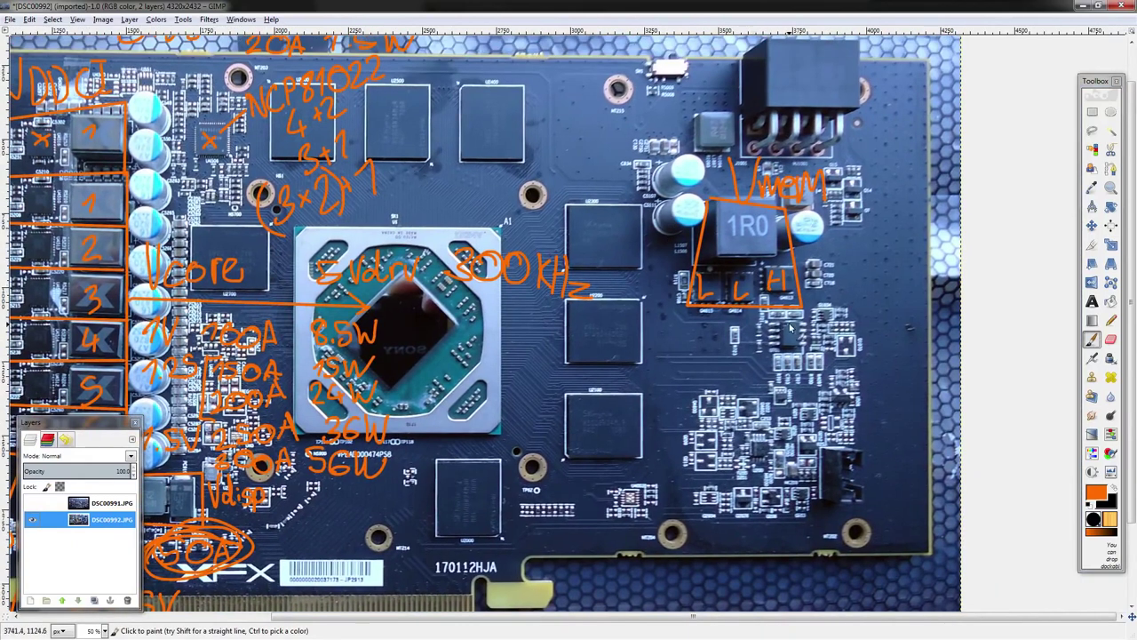
mouse_move(766, 349)
left_mouse_down()
mouse_move(854, 327)
mouse_move(903, 359)
left_mouse_up()
mouse_move(920, 313)
left_mouse_down()
mouse_move(734, 331)
mouse_move(926, 318)
left_mouse_up()
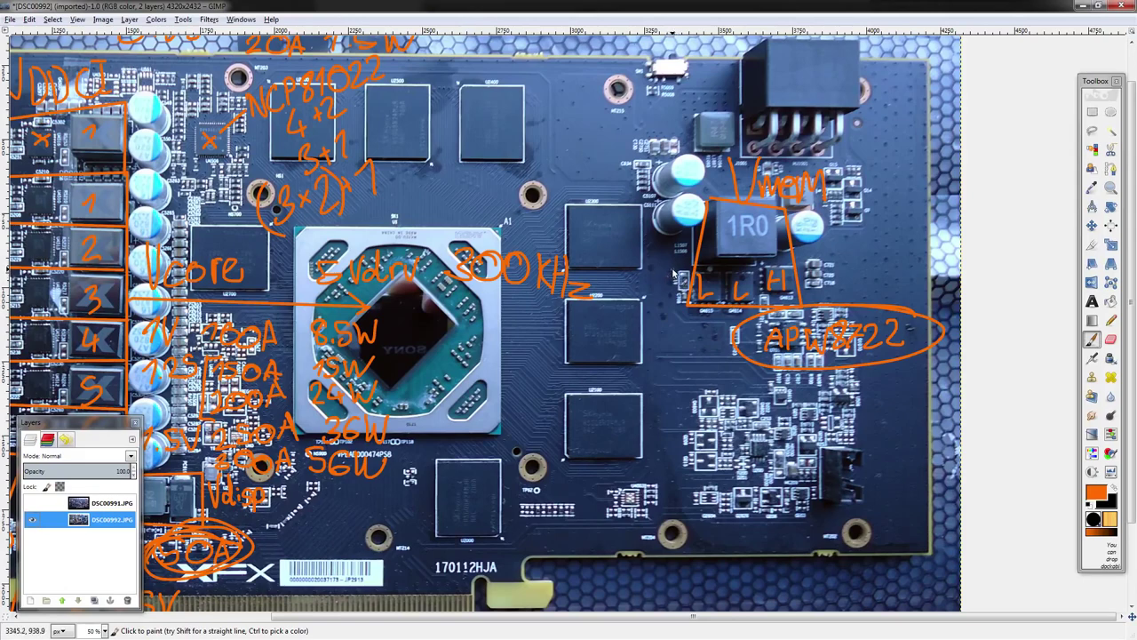
mouse_move(857, 296)
left_mouse_down()
mouse_move(746, 377)
mouse_move(846, 293)
left_mouse_up()
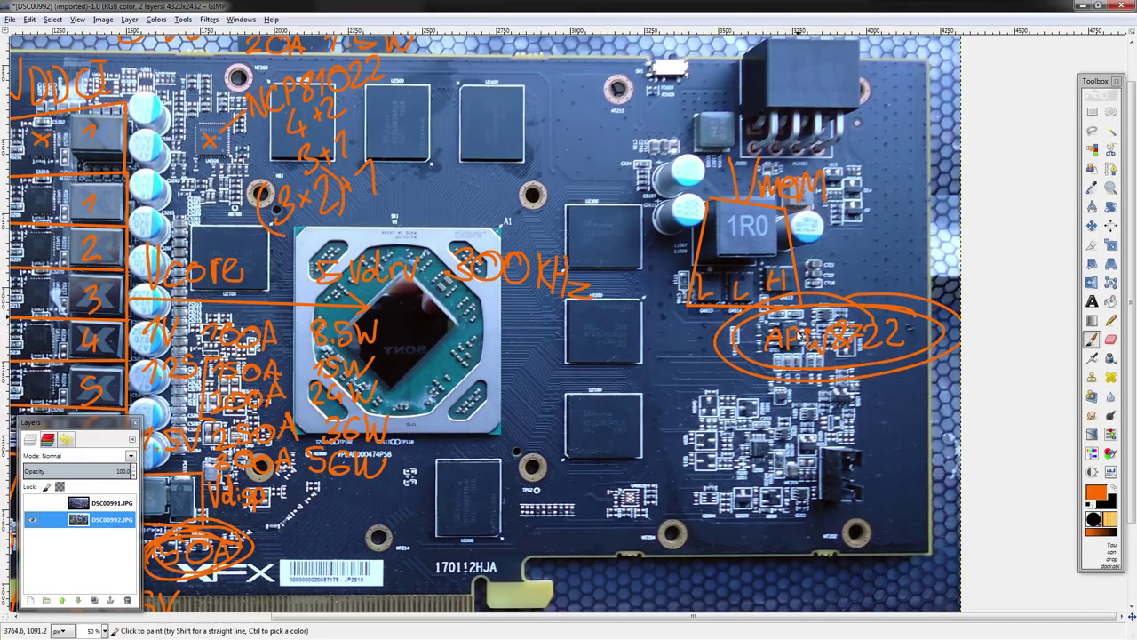
key("ctrl+z")
key("ctrl+z")
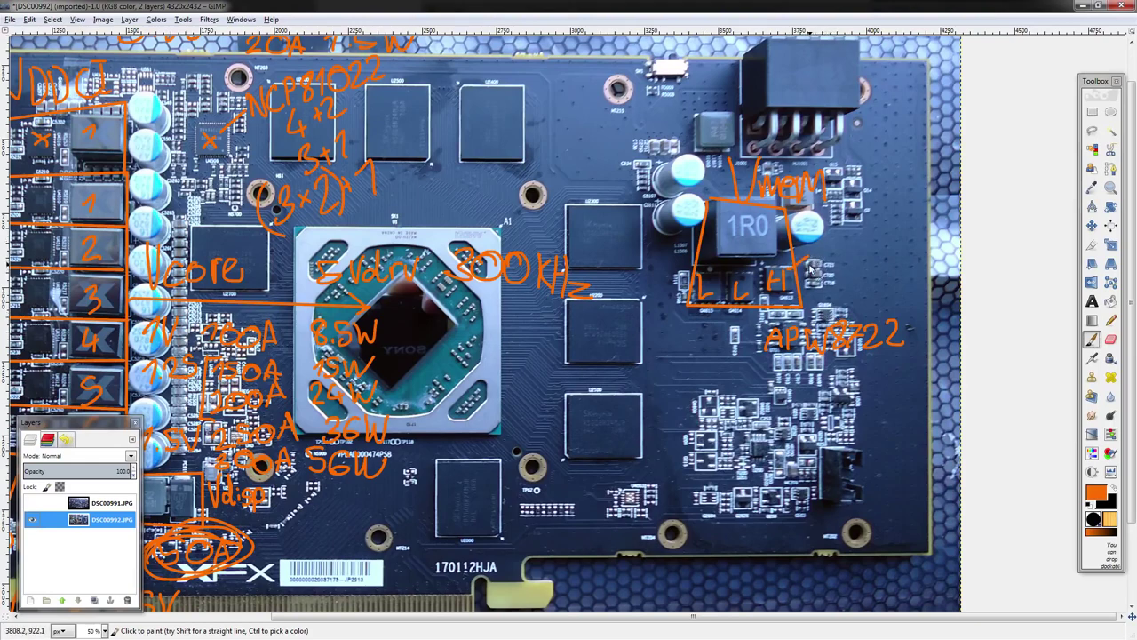
- Label the H MOSFET 4377 and the two L MOSFETs 4373 with pointer lines, undoing the circle around them
mouse_move(828, 241)
left_mouse_down()
mouse_move(832, 266)
mouse_move(849, 267)
mouse_move(871, 232)
mouse_move(860, 257)
mouse_move(874, 256)
left_mouse_up()
mouse_move(711, 304)
left_mouse_down()
mouse_move(723, 326)
mouse_move(697, 359)
mouse_move(729, 370)
mouse_move(748, 359)
mouse_move(745, 371)
left_mouse_up()
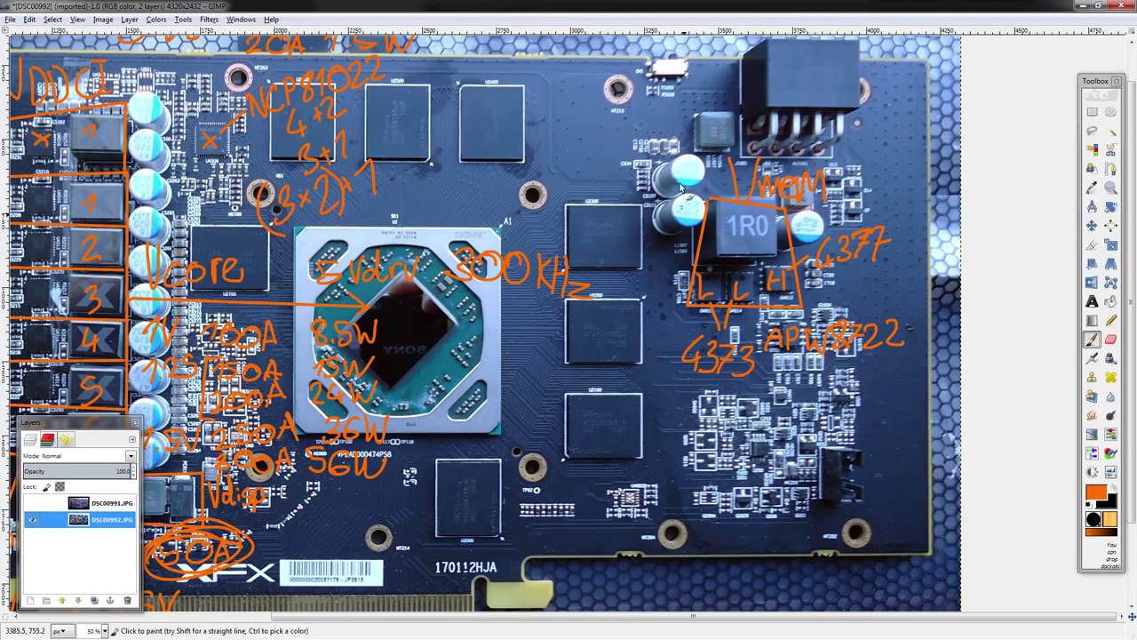
scroll(619, 142, "up", 2)
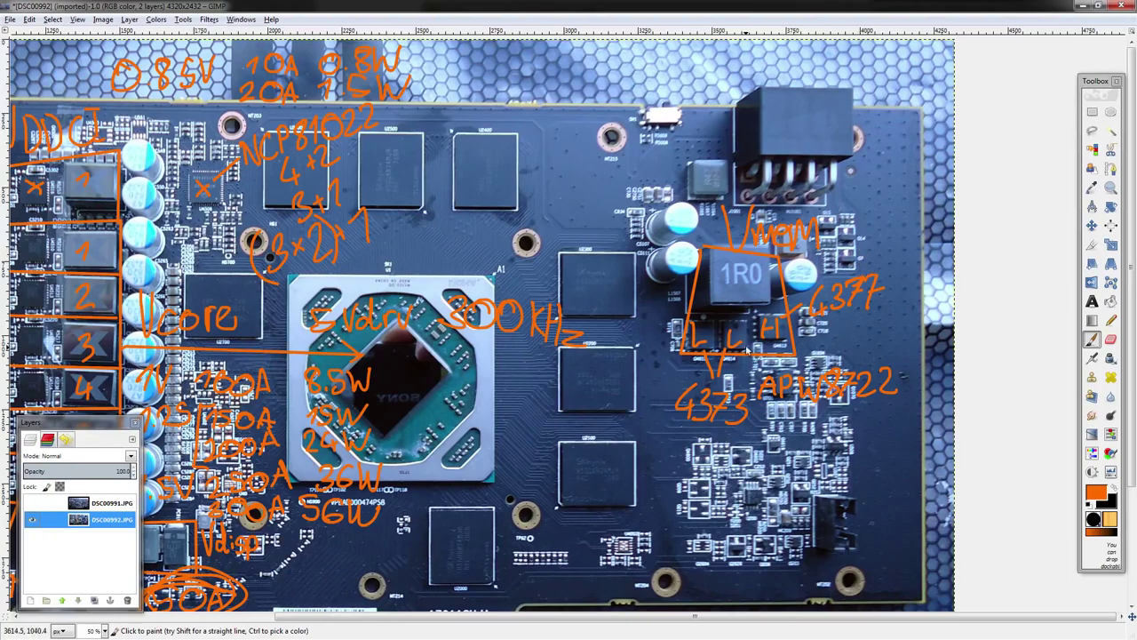
mouse_move(780, 304)
left_mouse_down()
mouse_move(671, 322)
mouse_move(772, 300)
left_mouse_up()
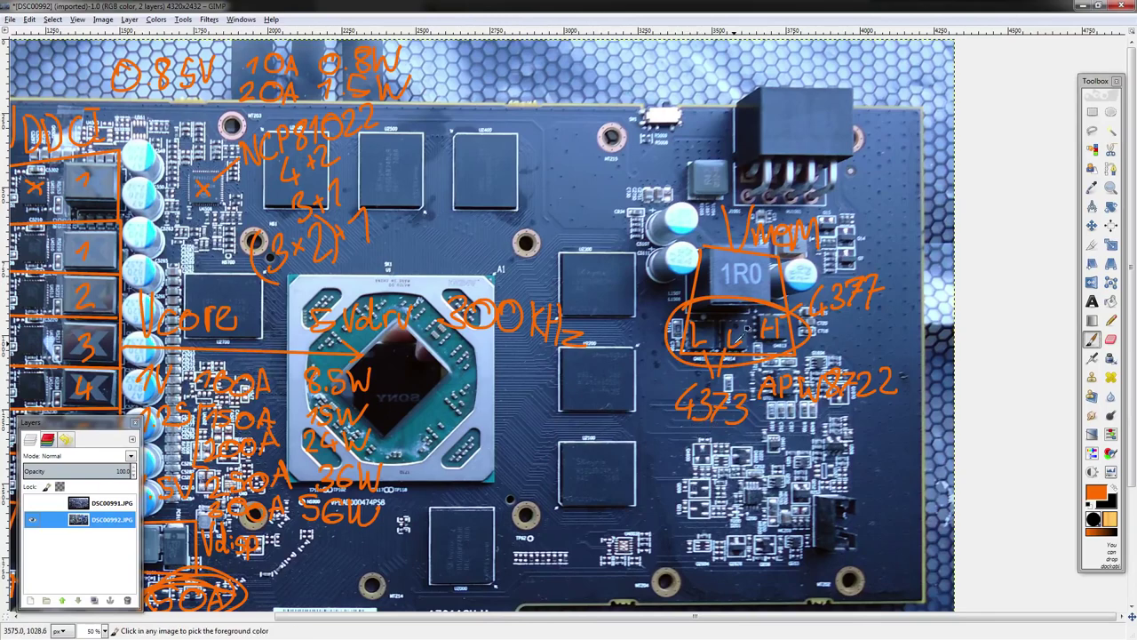
key("ctrl+z")
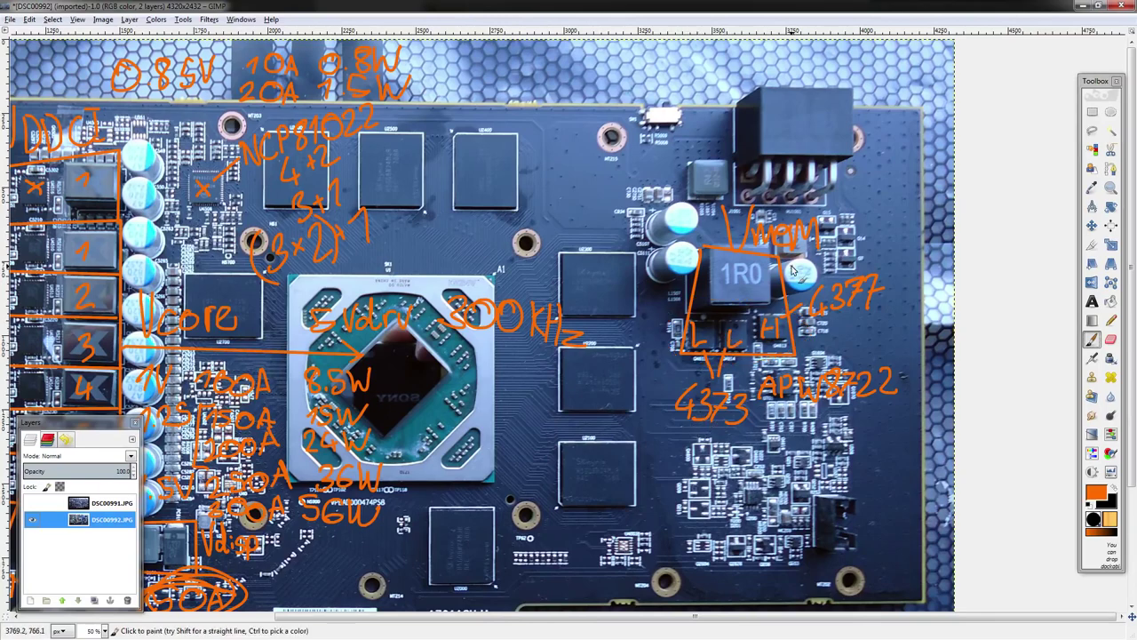
- Mark the chip in the Vdisp outline with an X and connect it by a line to the handwritten label APW8713
scroll(796, 271, "down", 3)
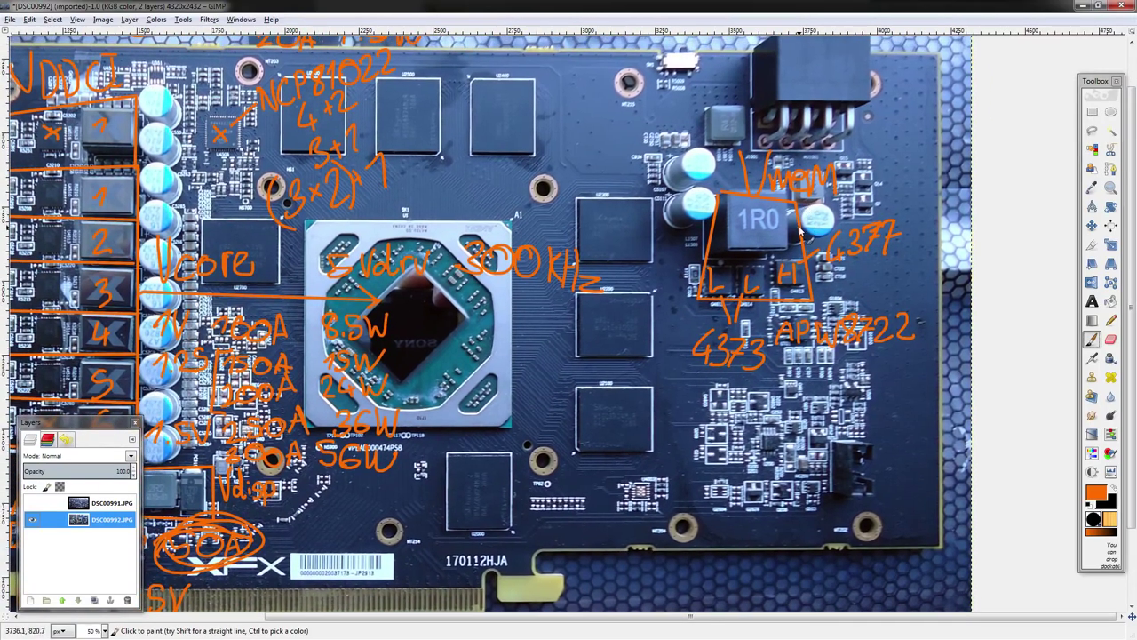
scroll(699, 169, "up", 2)
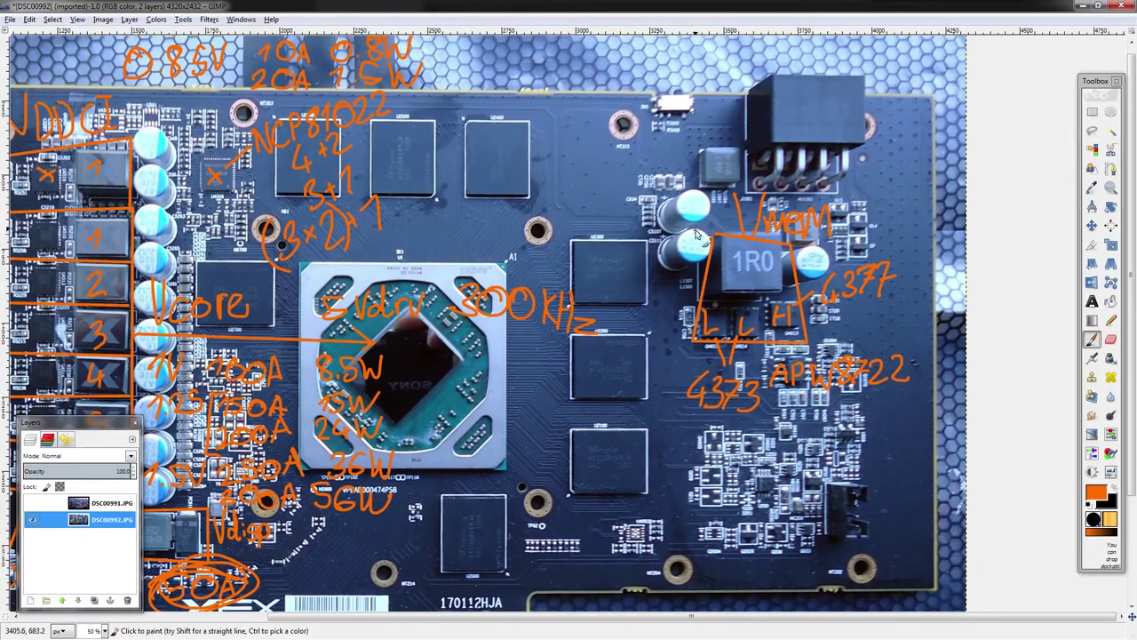
left_click_drag(451, 345, 825, 230)
mouse_move(480, 404)
left_mouse_down()
mouse_move(501, 416)
mouse_move(502, 406)
left_mouse_up()
left_click(667, 450, "shift")
left_click(668, 453, "shift")
mouse_move(681, 464)
left_mouse_down()
mouse_move(705, 462)
mouse_move(705, 451)
left_mouse_up()
mouse_move(713, 463)
left_mouse_down()
mouse_move(714, 433)
mouse_move(733, 465)
mouse_move(741, 442)
mouse_move(748, 465)
mouse_move(757, 432)
mouse_move(797, 460)
mouse_move(841, 447)
mouse_move(825, 460)
left_mouse_up()
- Try circling the Vdisp phase, and undo the circle and the stray marks near the APW8713 label
scroll(588, 387, "down", 3)
scroll(588, 387, "right", 2)
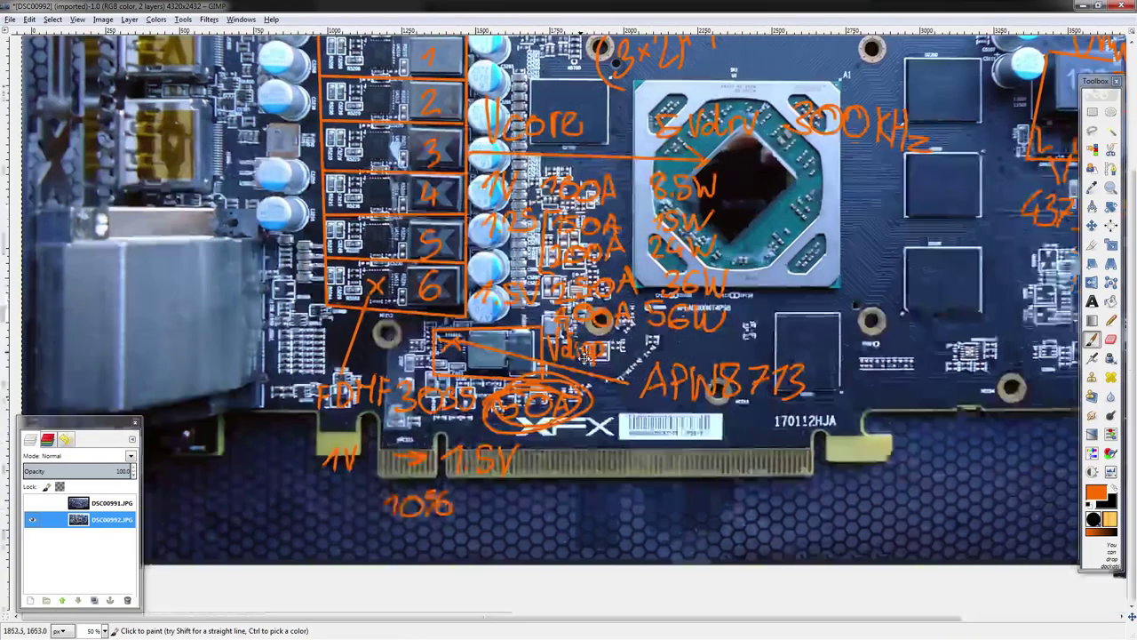
mouse_move(666, 381)
left_mouse_down()
mouse_move(659, 407)
mouse_move(684, 386)
left_mouse_up()
key("ctrl+z")
key("ctrl+z")
key("ctrl+z")
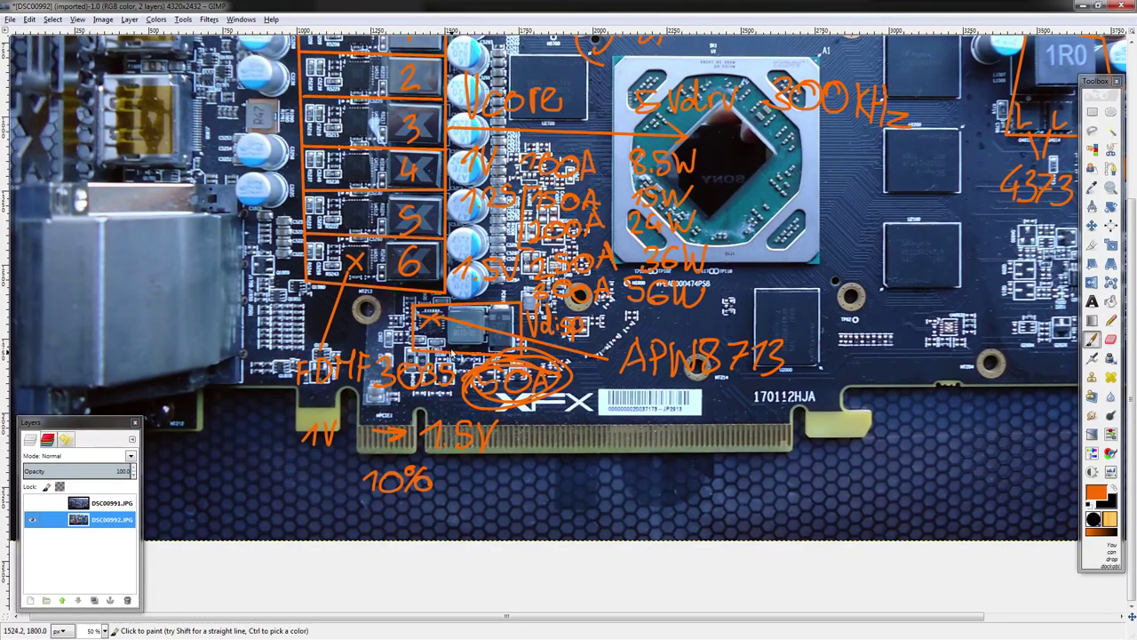
left_click_drag(524, 302, 523, 295)
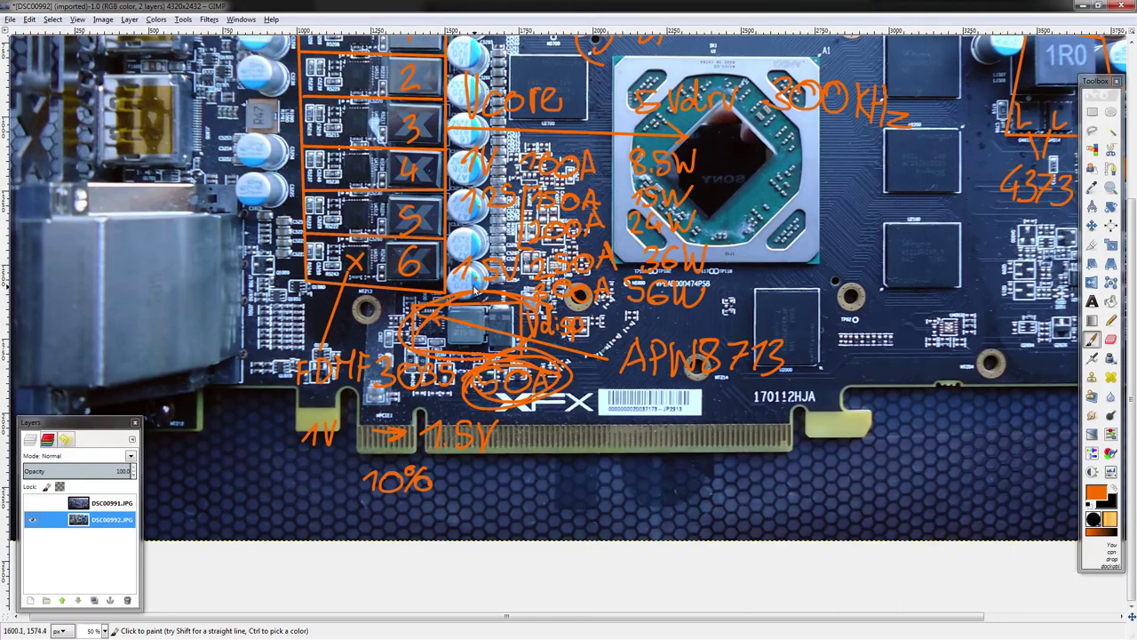
key("ctrl+z")
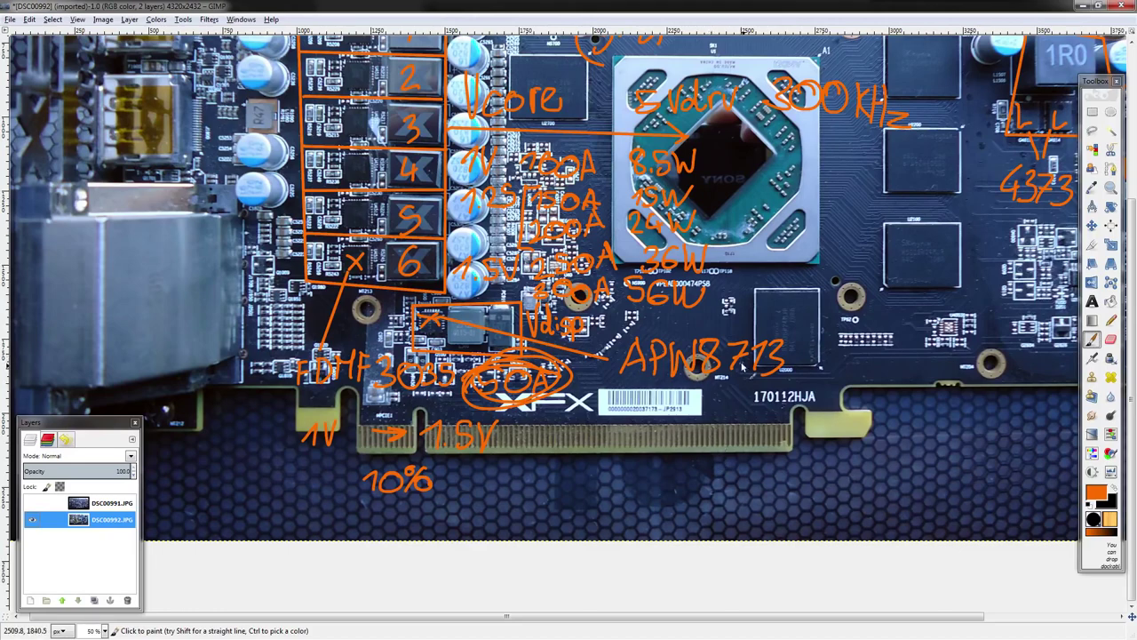
- Circle the 10A and 0.8W notes beside 0.85V above the card, and undo both circles
scroll(773, 329, "up", 2)
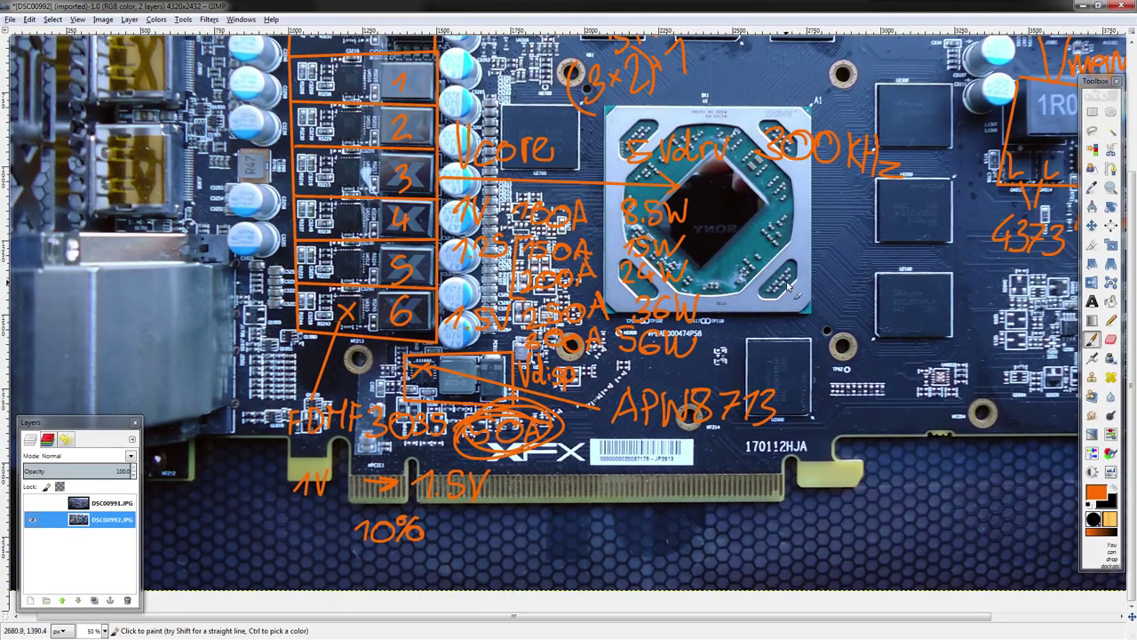
scroll(640, 233, "up", 4)
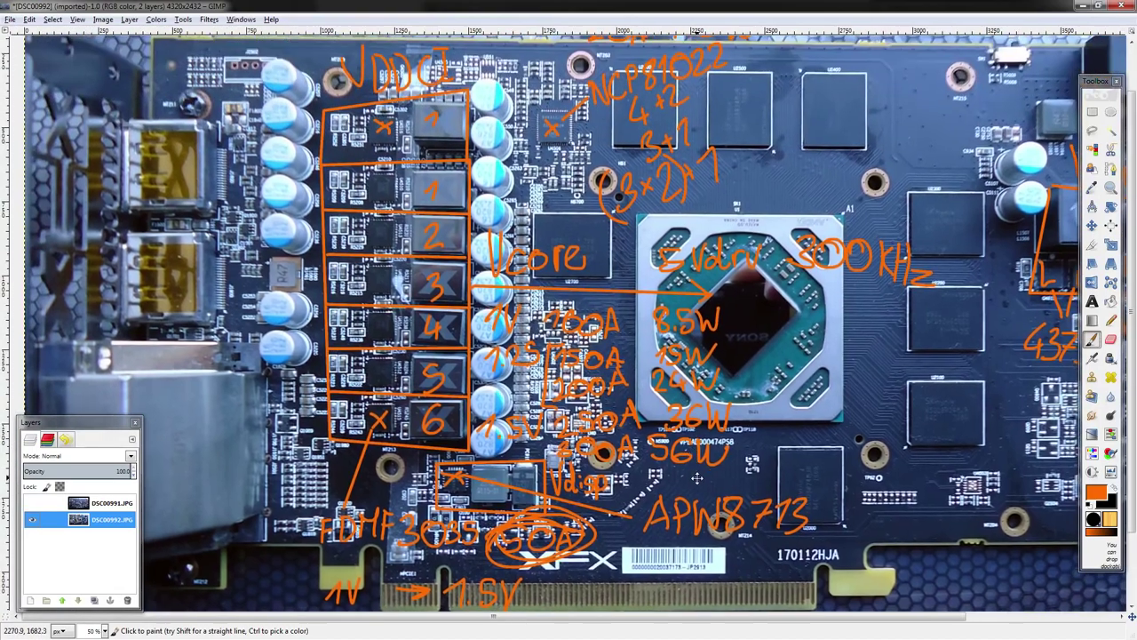
scroll(657, 475, "down", 1, "ctrl")
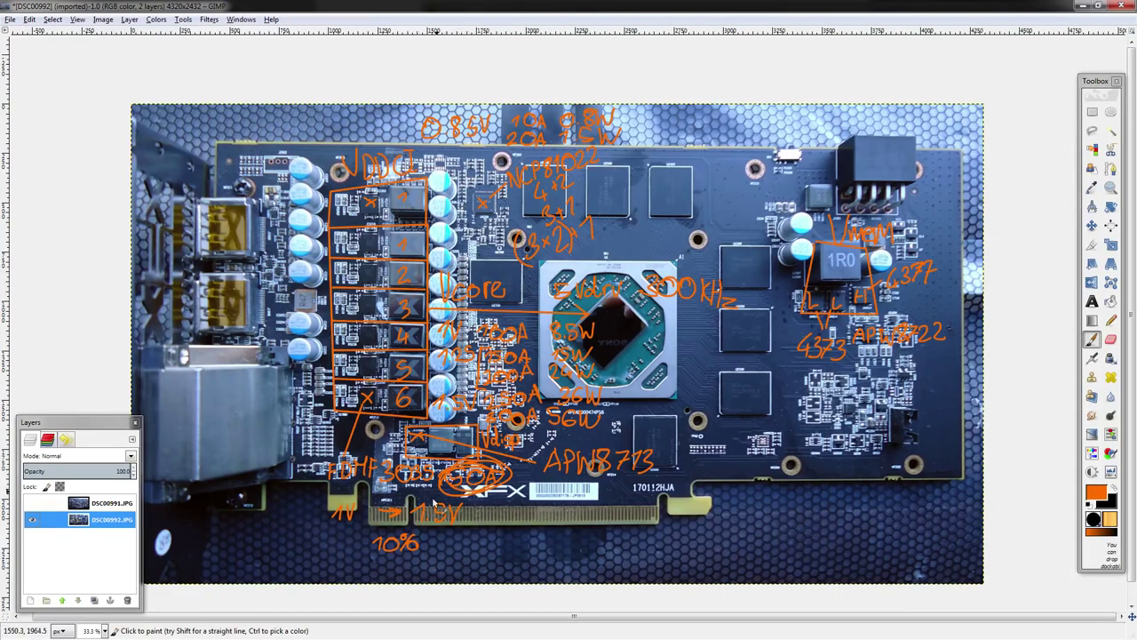
mouse_move(524, 128)
left_mouse_down()
mouse_move(546, 115)
mouse_move(586, 140)
left_mouse_up()
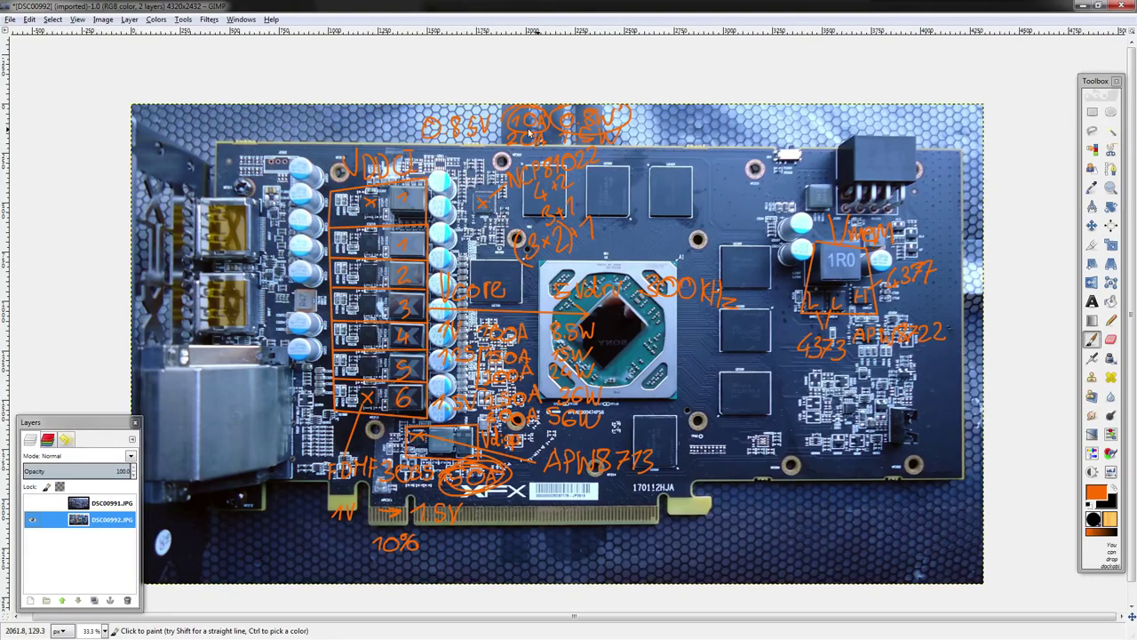
key("ctrl+z")
key("ctrl+z")
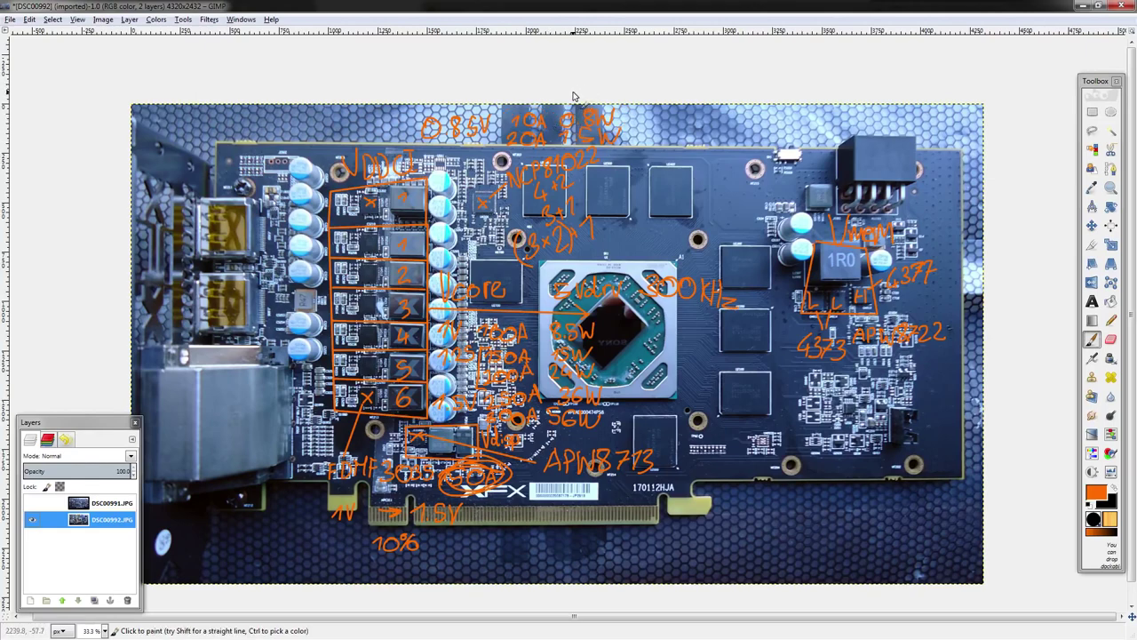
left_click_drag(568, 182, 584, 244)
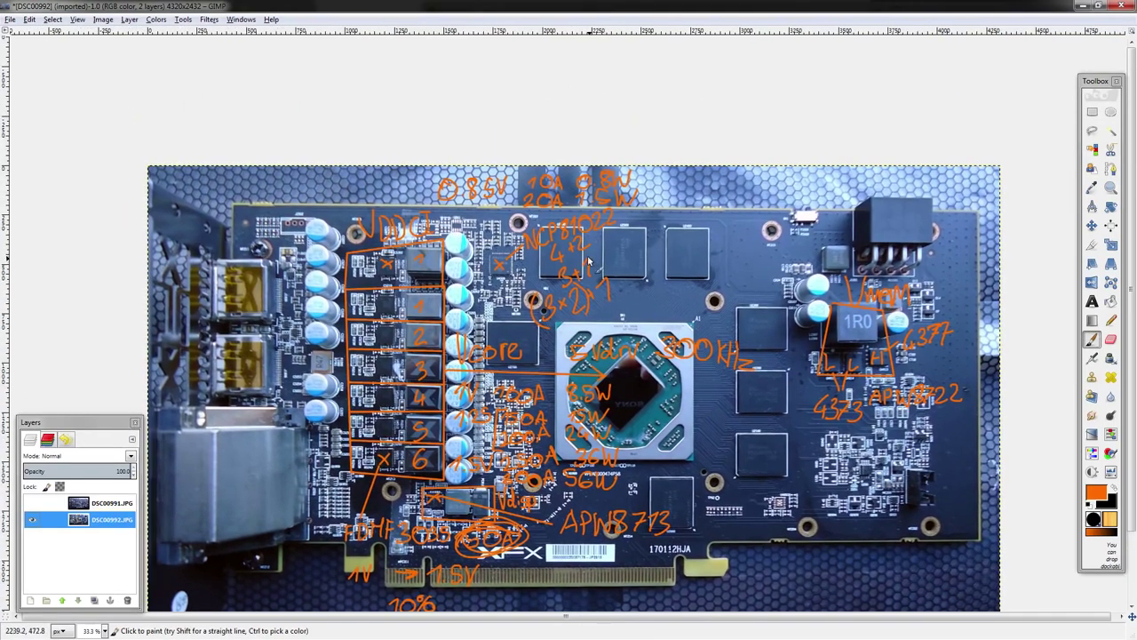
scroll(591, 245, "down", 2)
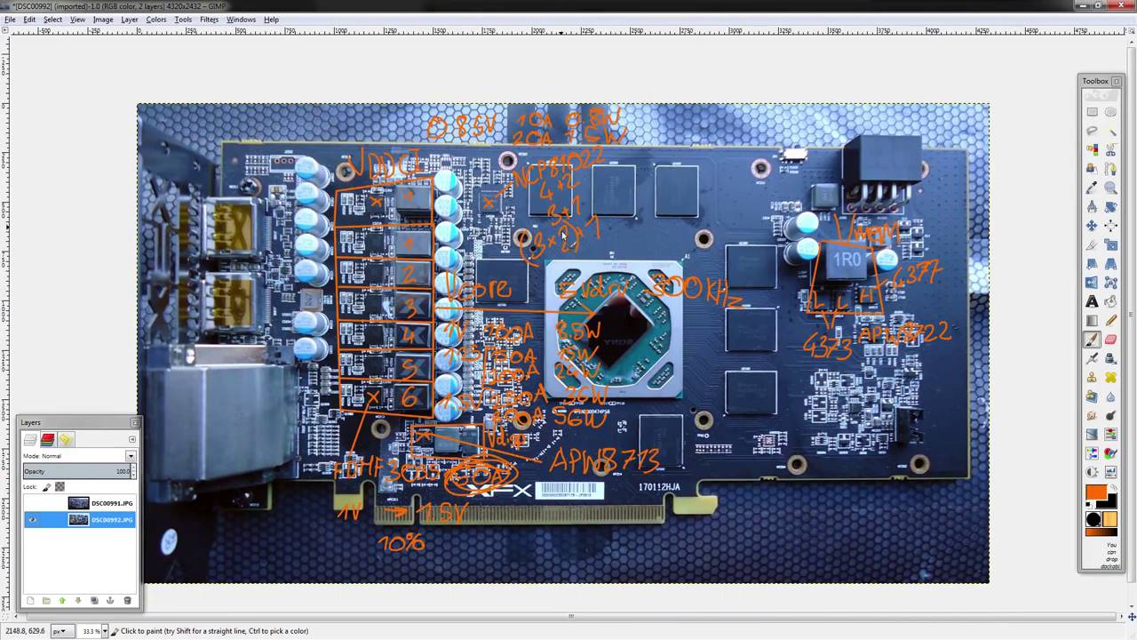